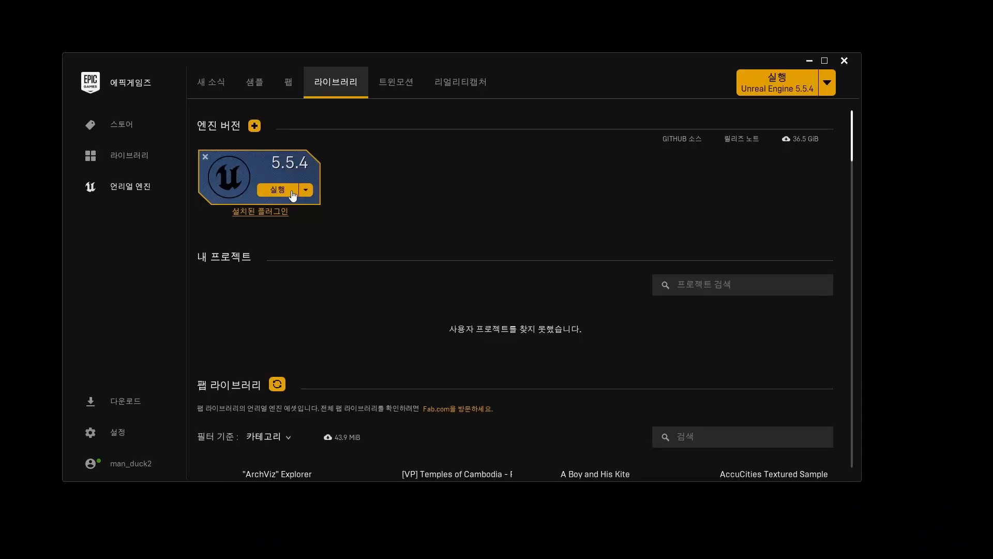
# - Launch Unreal Engine 5.5.4 and create a Blank Film / Video & Live Events project named MyProject
pyautogui.click(292, 194)
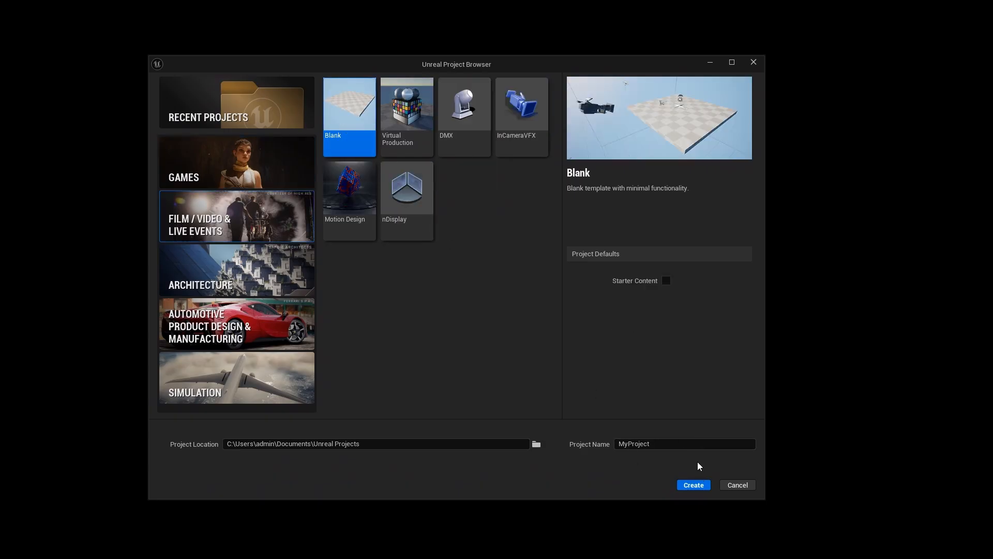
pyautogui.click(694, 485)
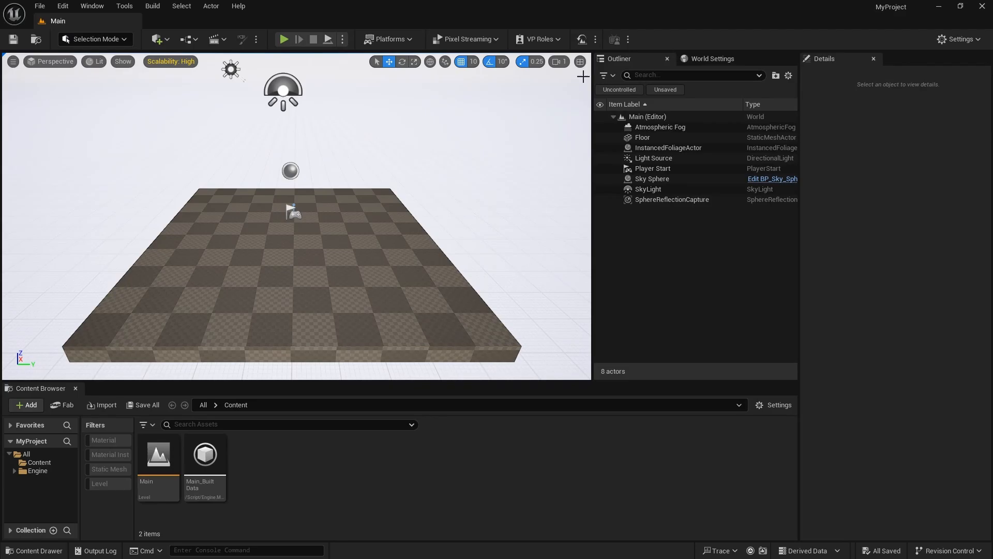
# - Enable the Motion Design plugin, searching the plugins for "motion de", and restart the editor
pyautogui.click(92, 6)
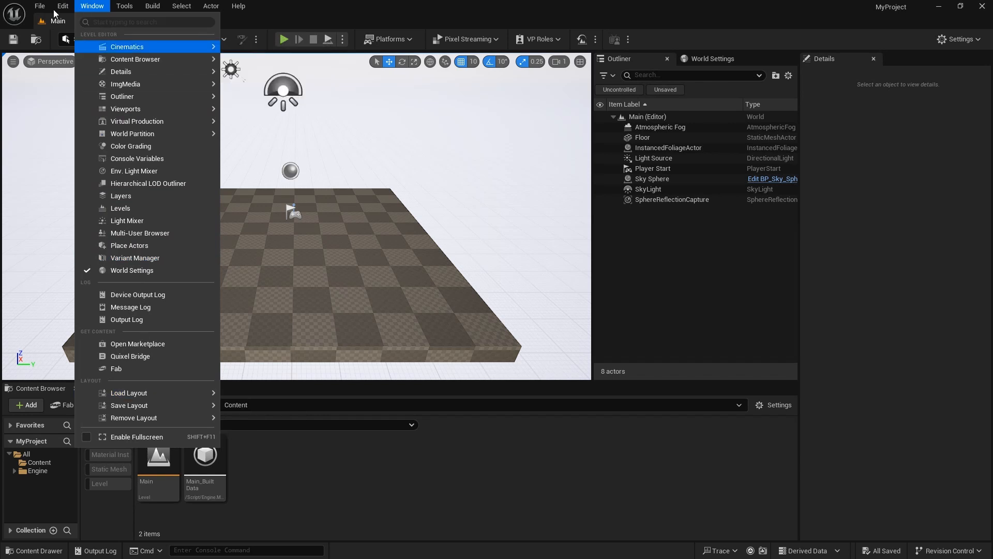
pyautogui.click(158, 182)
pyautogui.write('motion')
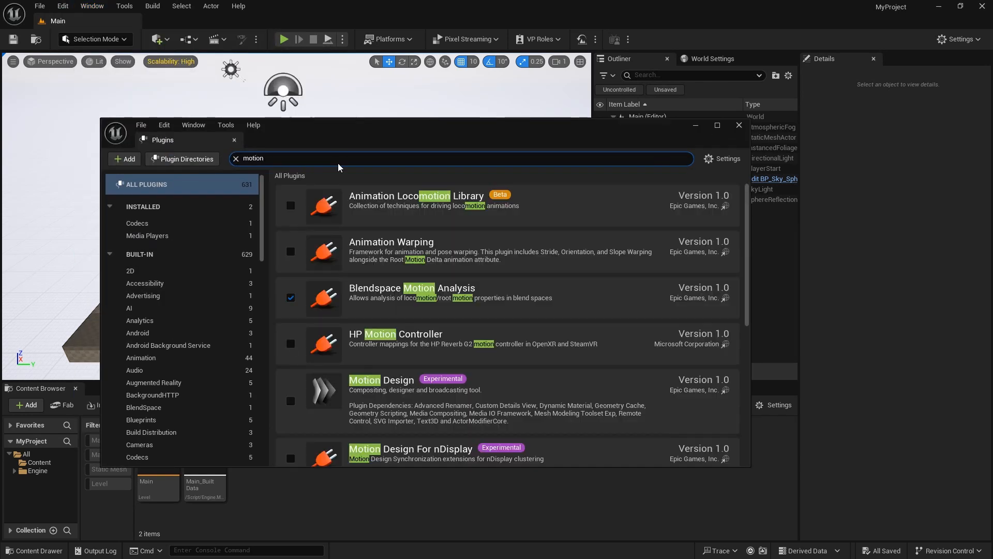
pyautogui.write(' de')
pyautogui.click(291, 263)
pyautogui.click(567, 309)
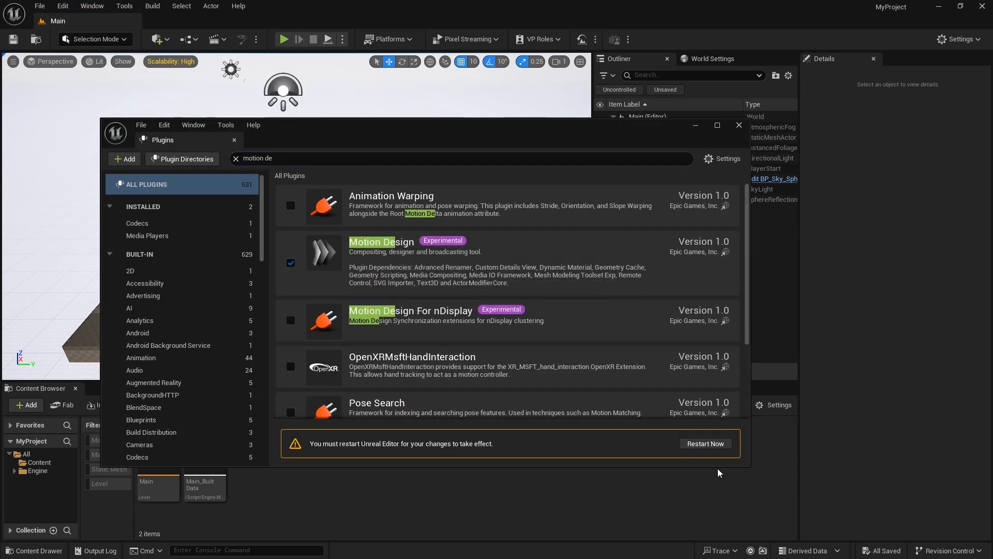
pyautogui.click(707, 444)
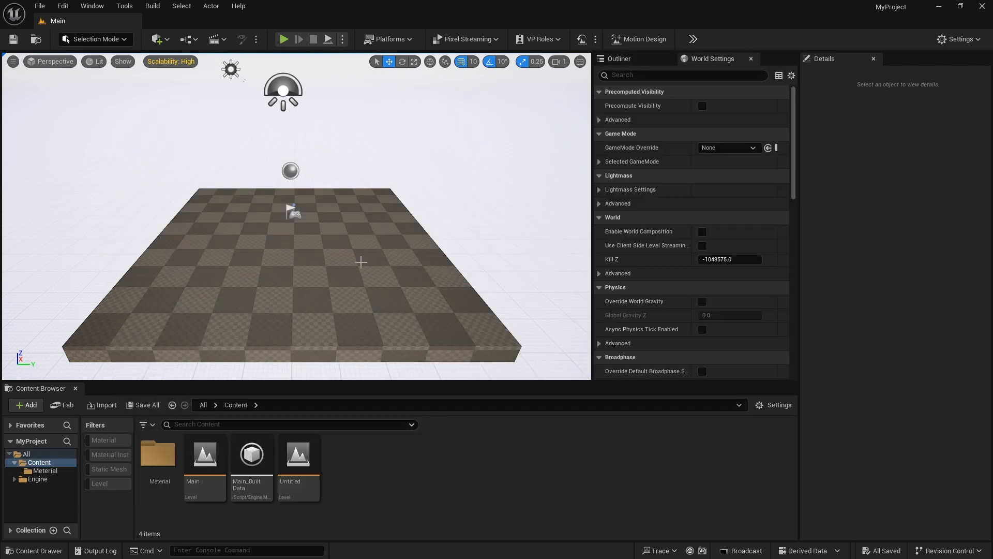
# - Open a new level from the 3DMotion Graphics template, and replace it with a new level from the Basic template
pyautogui.hotkey('ctrl', 'n')
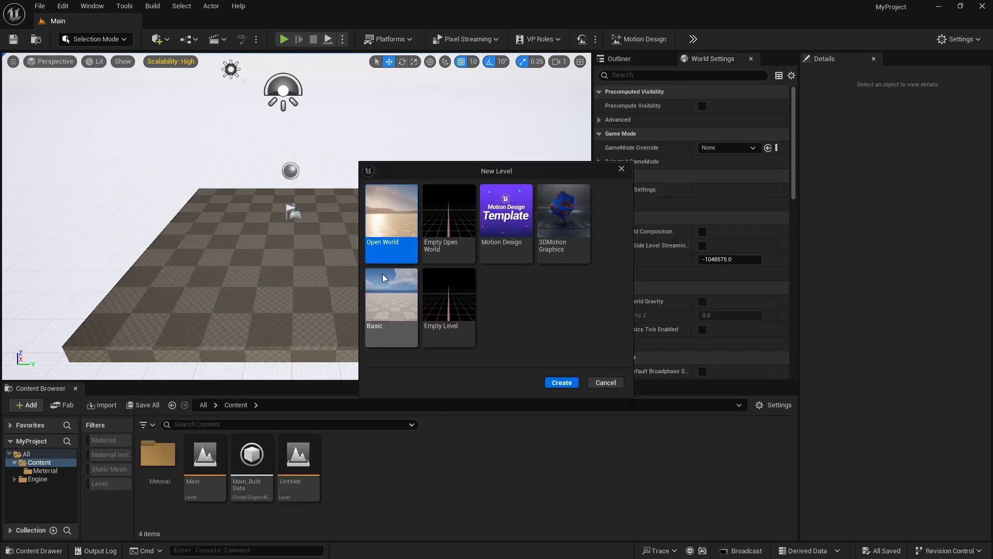
pyautogui.doubleClick(543, 240)
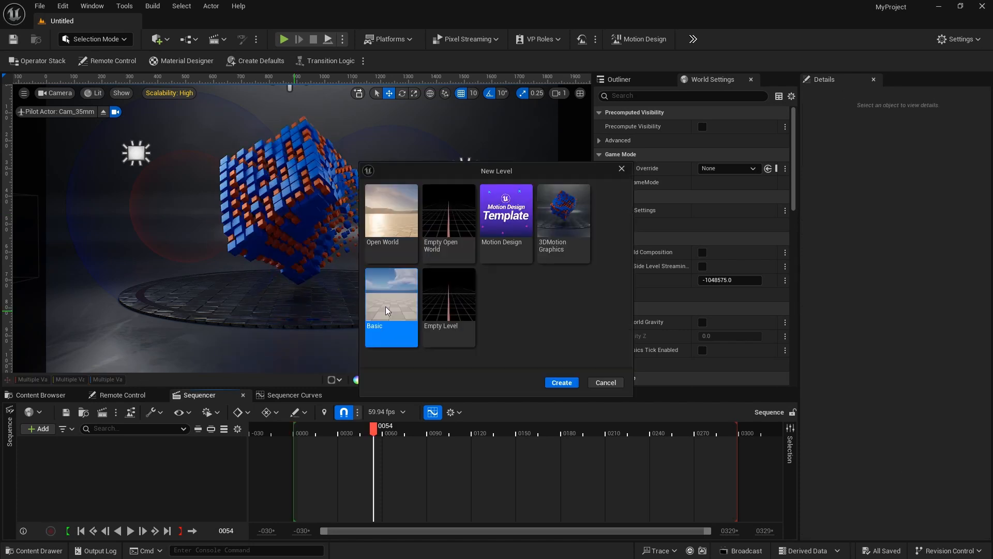
pyautogui.press('Escape')
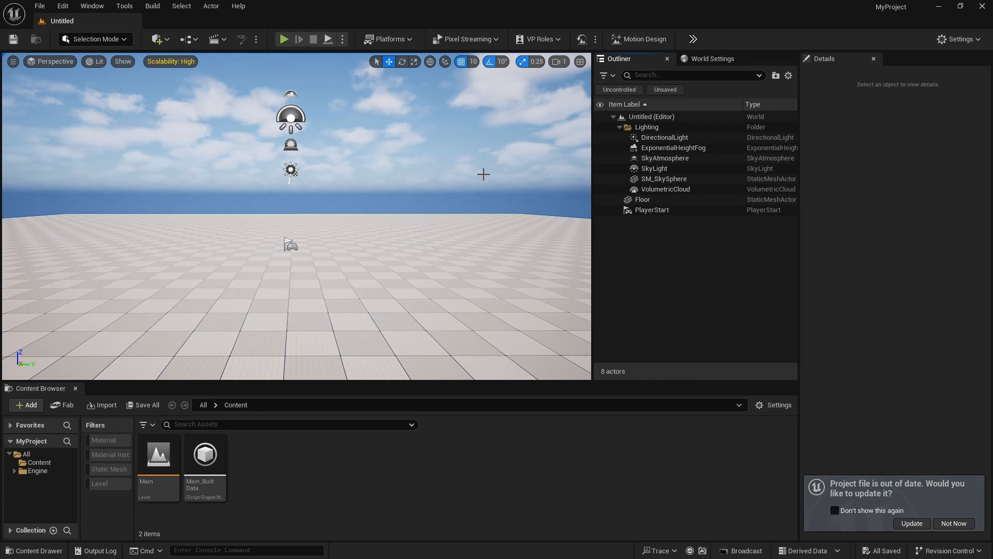
# - Delete all lighting and sky actors, the Lighting folder and PlayerStart, keeping only the Floor
pyautogui.click(669, 138)
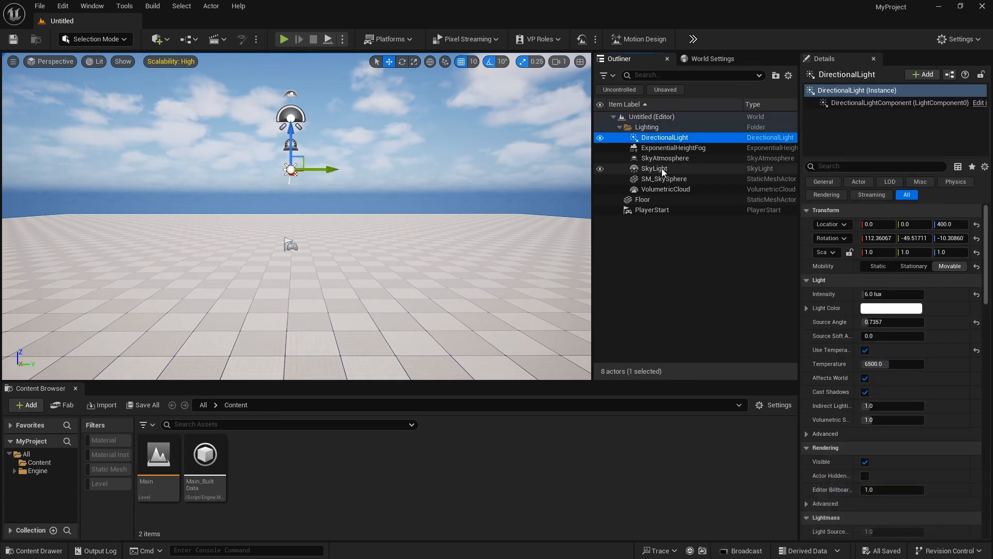
pyautogui.keyDown('shift'); pyautogui.click(659, 190); pyautogui.keyUp('shift')
pyautogui.press('Delete')
pyautogui.click(652, 123)
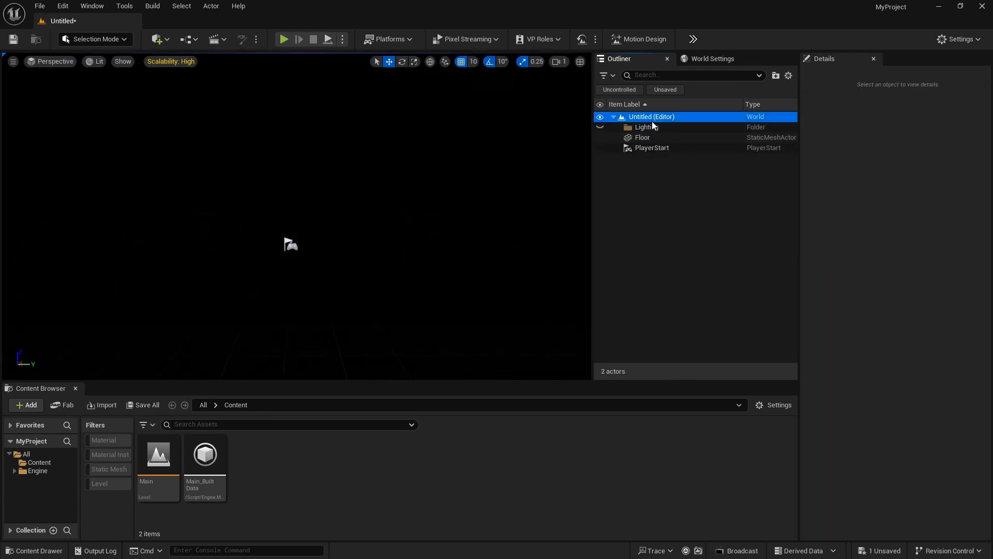
pyautogui.press('Delete')
pyautogui.click(658, 136)
pyautogui.press('Delete')
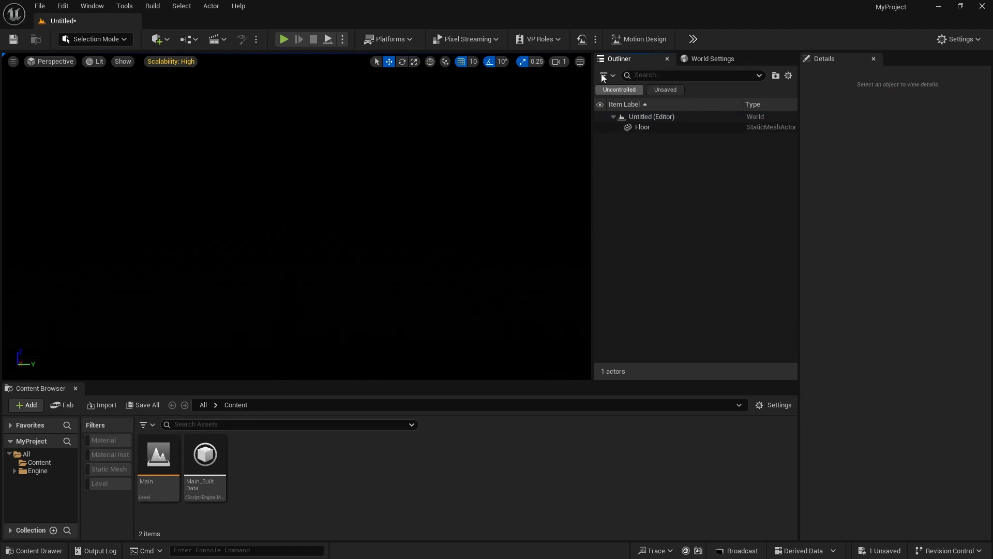
# - Turn on Motion Design mode and open a Motion Design Outliner
pyautogui.click(649, 39)
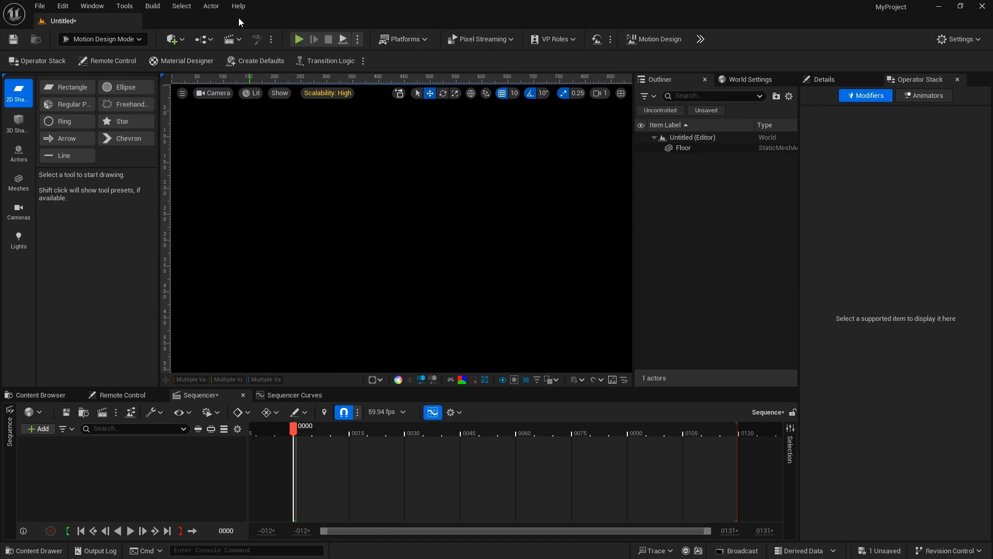
pyautogui.click(92, 5)
pyautogui.moveTo(207, 46)
pyautogui.click(272, 54)
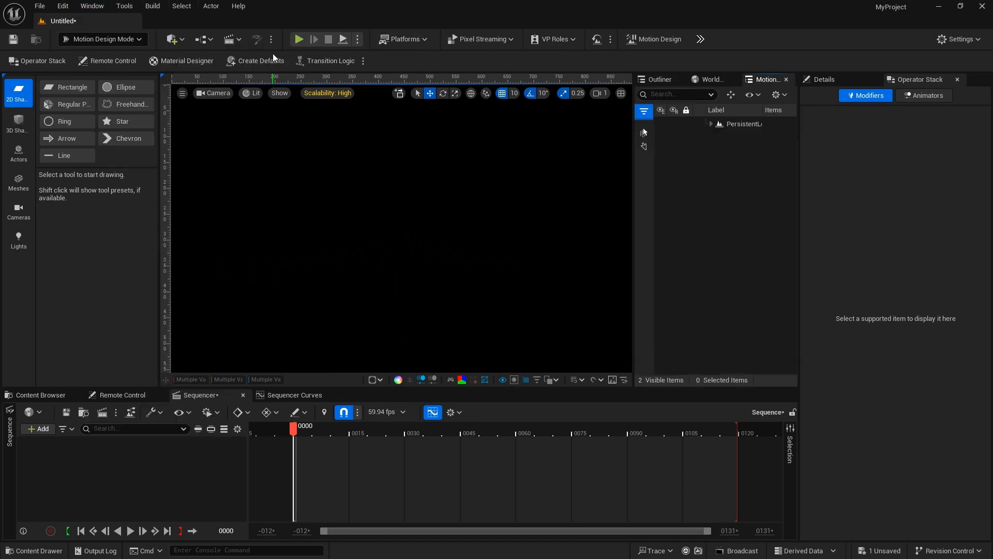
# - Hide the Runtime Visibility, Lock, Color and Items columns of the Motion Design Outliner and expand PersistentLevel
pyautogui.rightClick(695, 110)
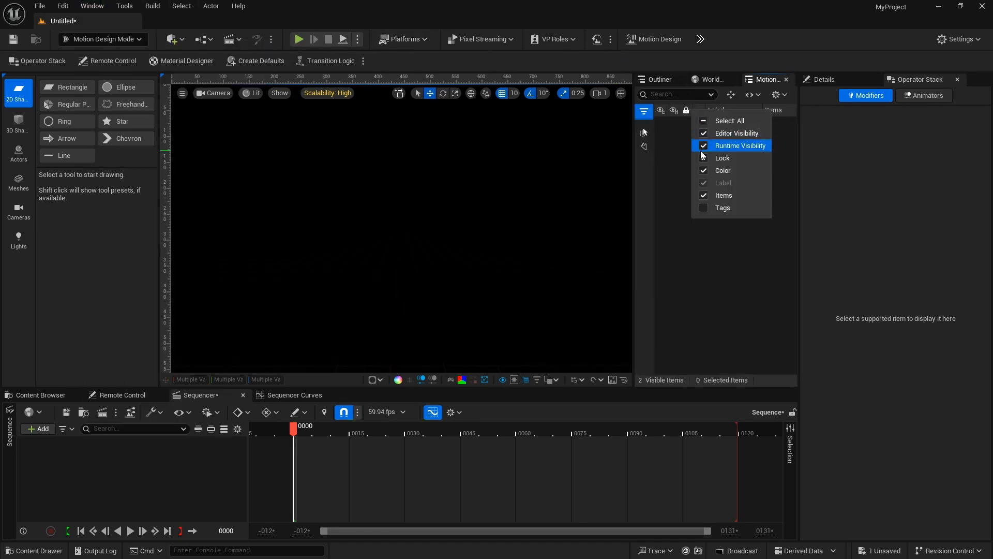
pyautogui.click(703, 147)
pyautogui.rightClick(705, 110)
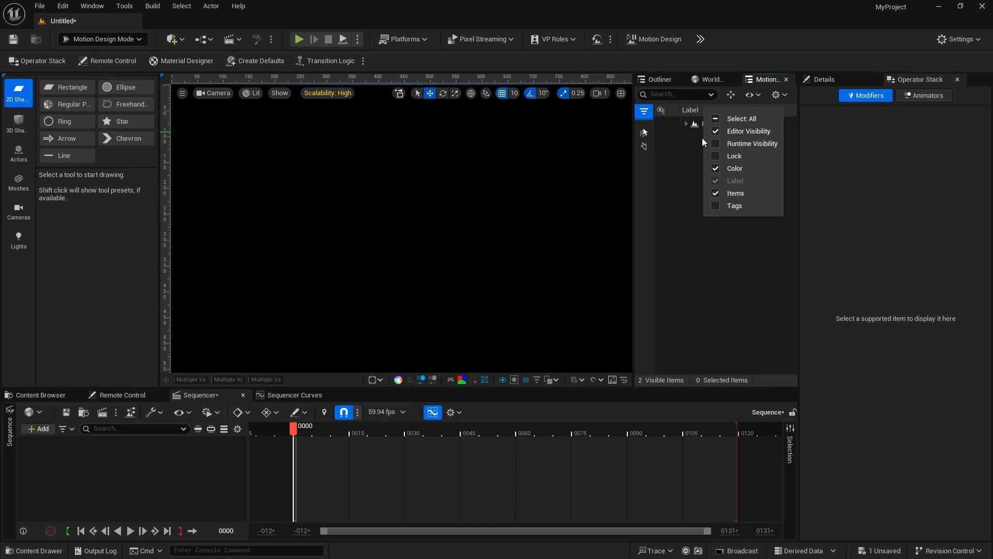
pyautogui.click(716, 169)
pyautogui.click(674, 124)
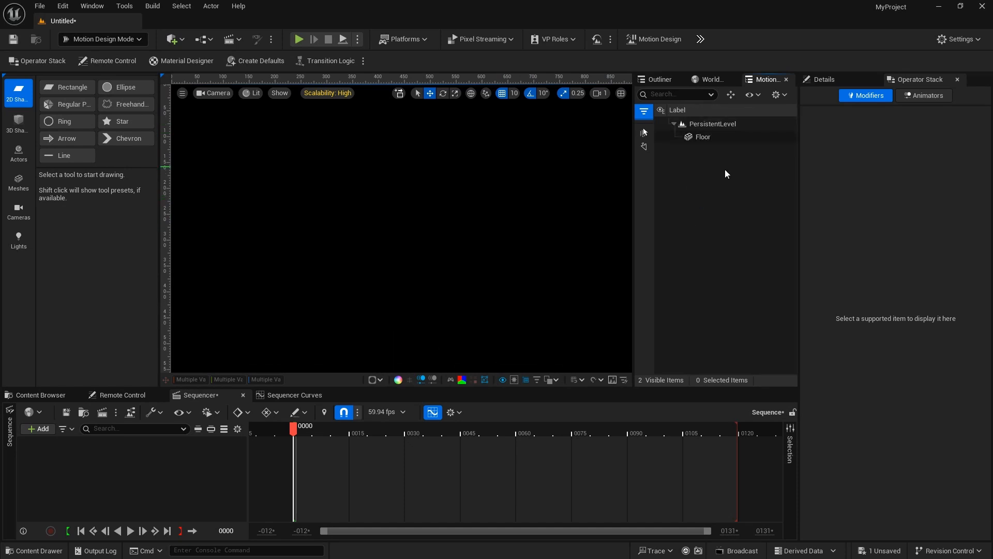
# - Create the default scene actors: scene root, directional light, sky light, post process volume and cine camera
pyautogui.click(249, 62)
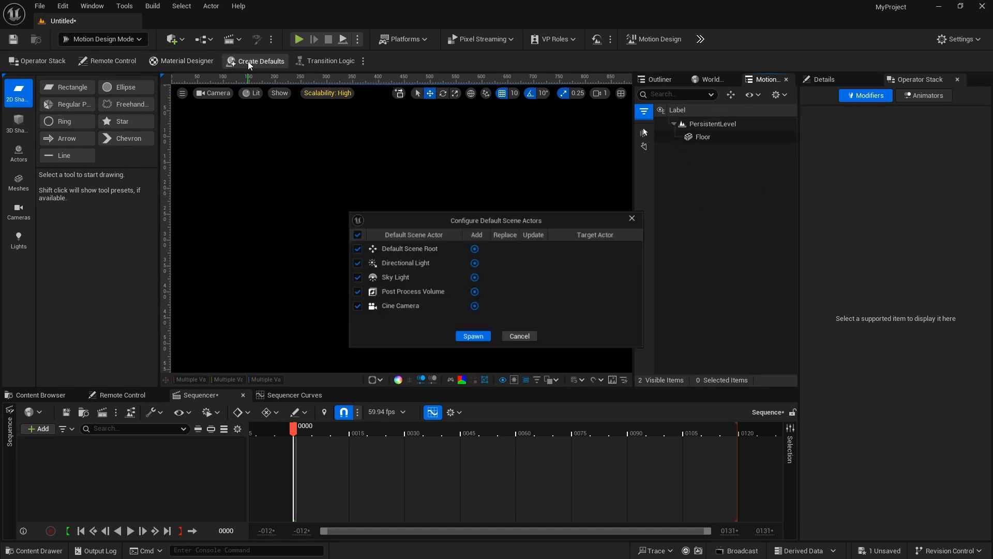
pyautogui.click(472, 336)
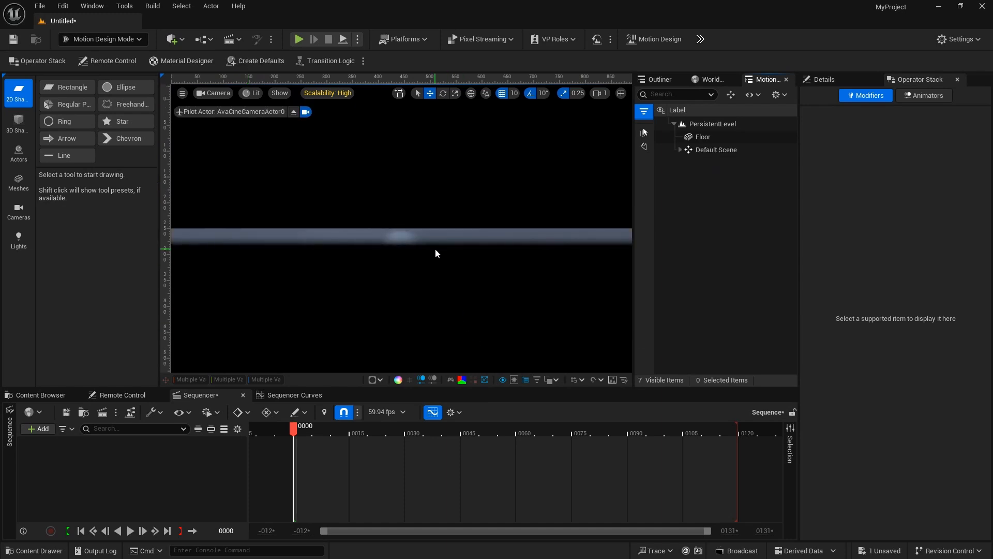
# - Select the Floor, undo the accidental rotation edit, and replace the cramped Details panel with a newly opened one
pyautogui.click(436, 254)
pyautogui.click(857, 77)
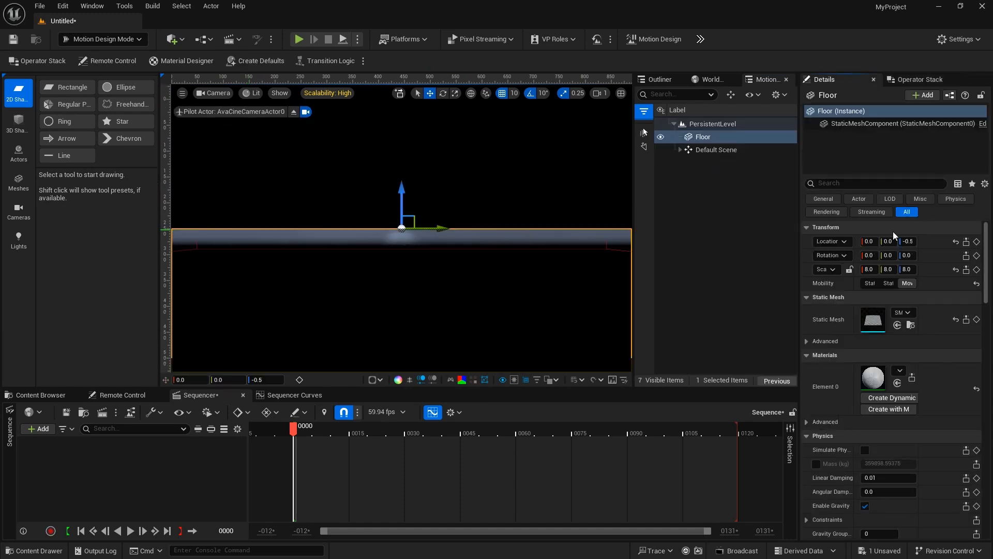
pyautogui.hotkey('ctrl', 'z')
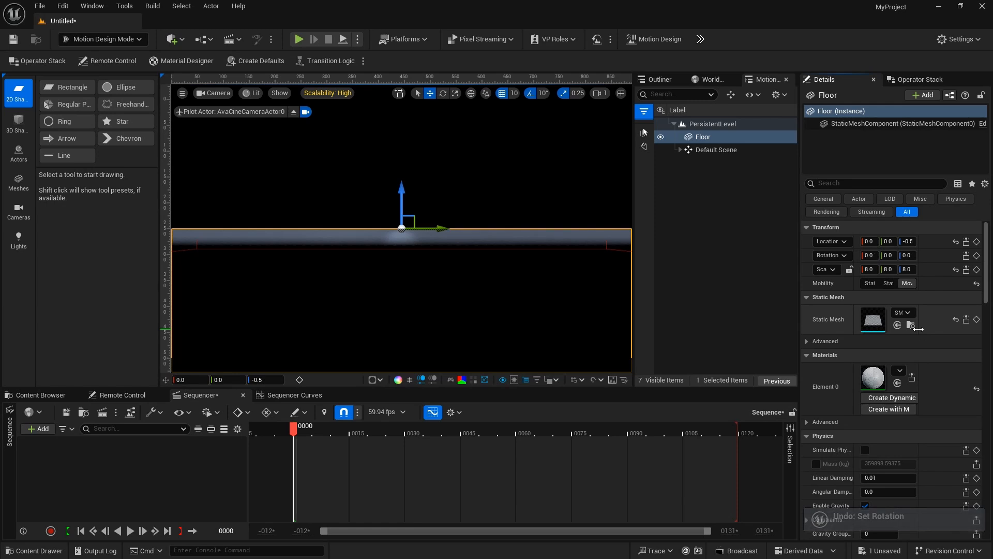
pyautogui.middleClick(825, 77)
pyautogui.click(92, 5)
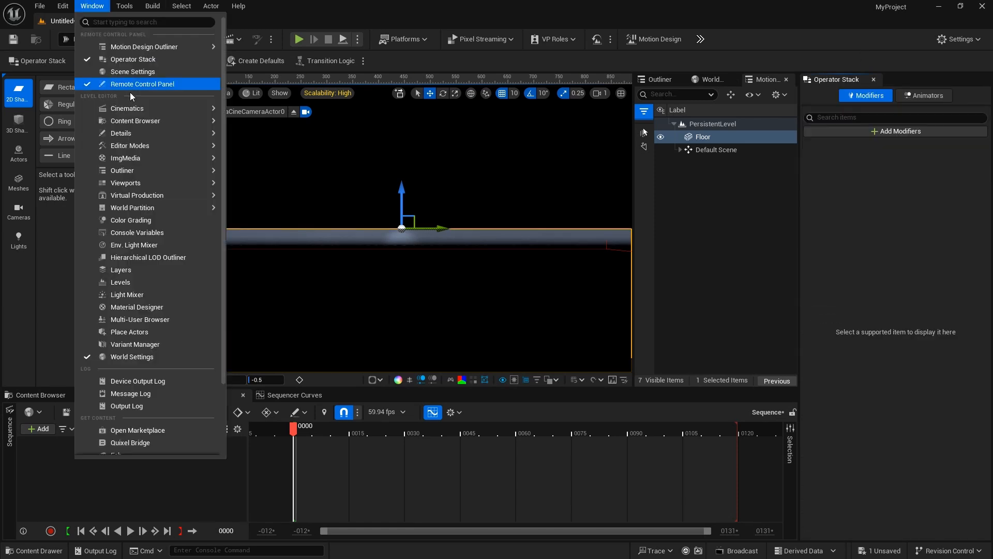
pyautogui.moveTo(170, 133)
pyautogui.click(256, 145)
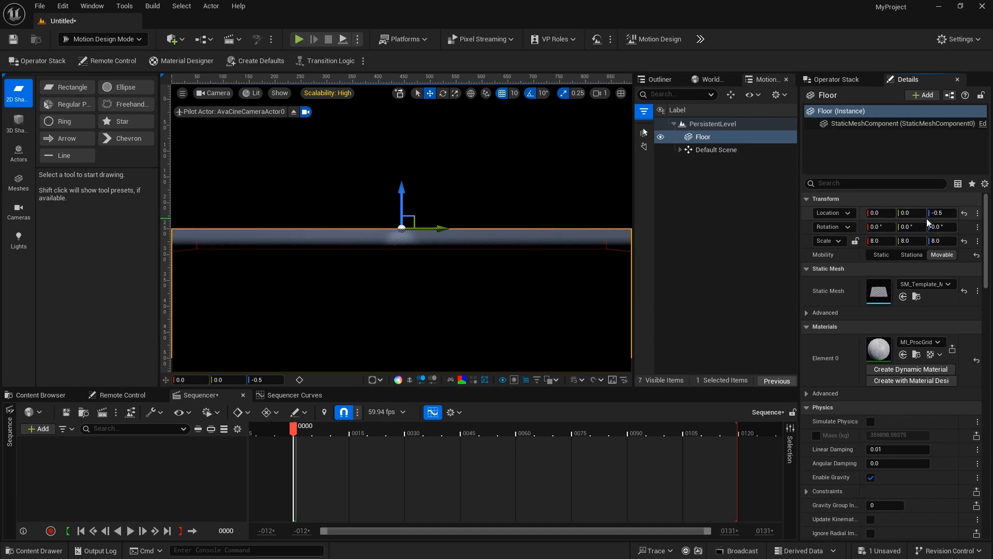
# - Reset the Floor's location to 0, 0, 0, and lower it along Z until its surface shows in the camera view
pyautogui.moveTo(960, 222)
pyautogui.mouseDown()
pyautogui.moveTo(947, 223)
pyautogui.moveTo(952, 217)
pyautogui.mouseUp()
pyautogui.click(955, 214)
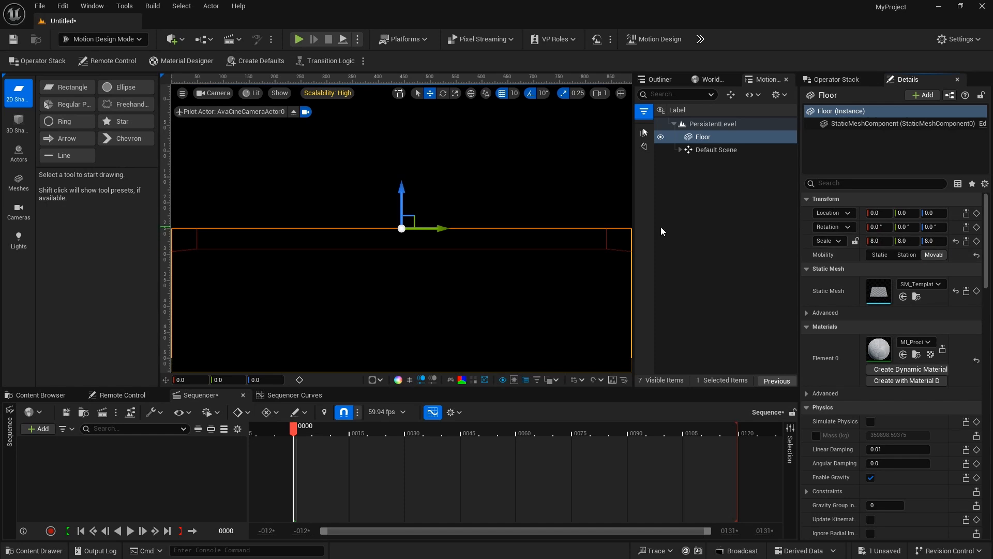
pyautogui.click(399, 222)
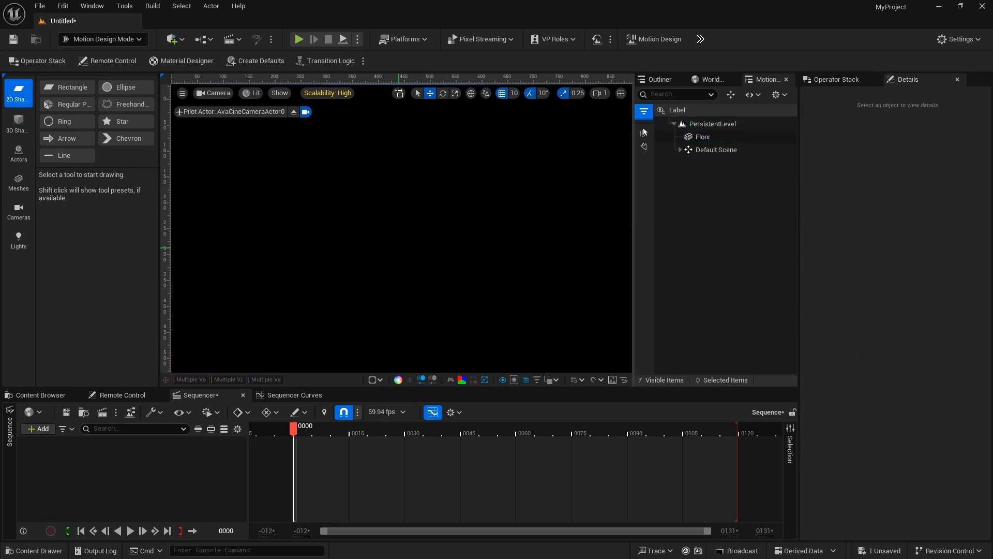
pyautogui.hotkey('ctrl', 'z')
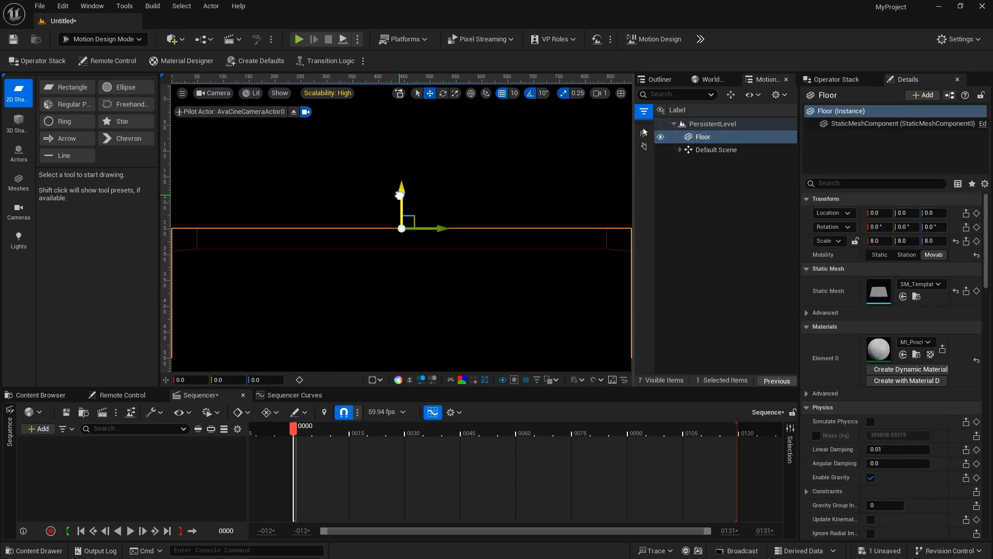
pyautogui.moveTo(402, 197); pyautogui.dragTo(404, 346)
pyautogui.click(408, 206)
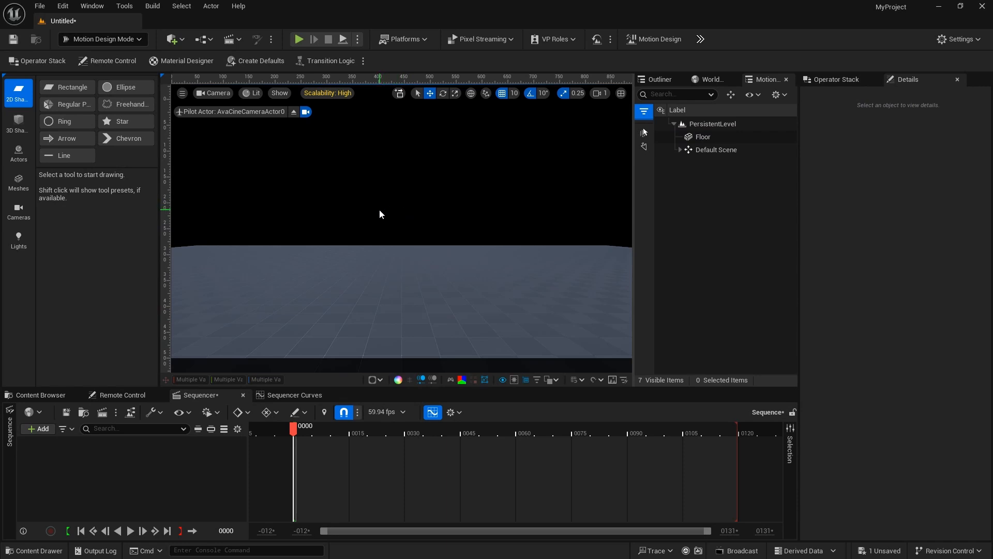
# - Add a Cloner actor to the scene and set its grid Count X, Y and Z to 20 each
pyautogui.click(15, 158)
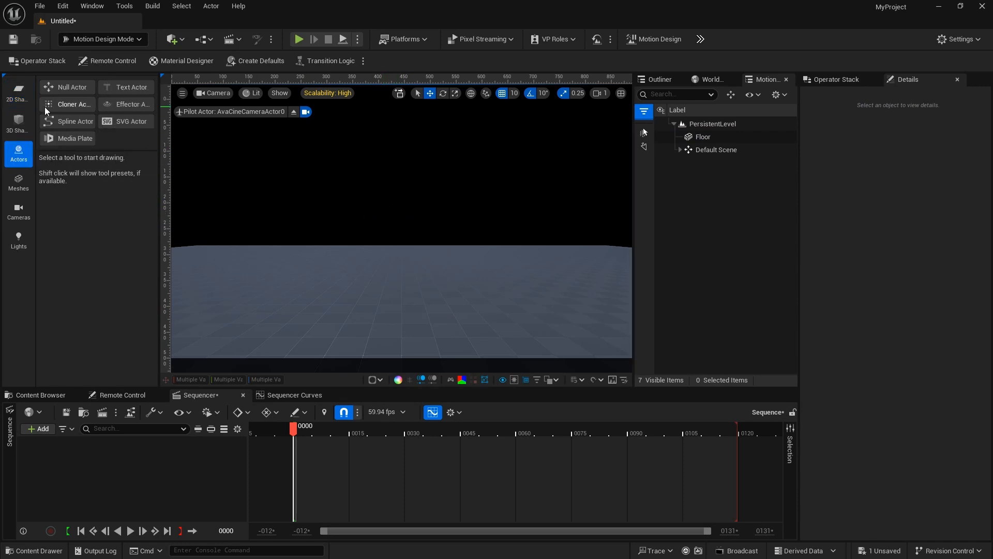
pyautogui.click(69, 104)
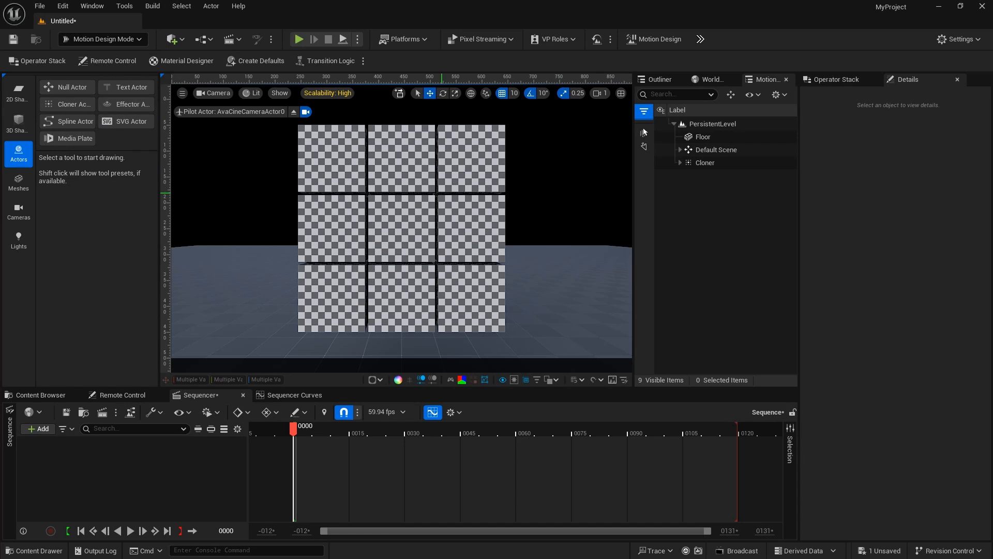
pyautogui.write('20')
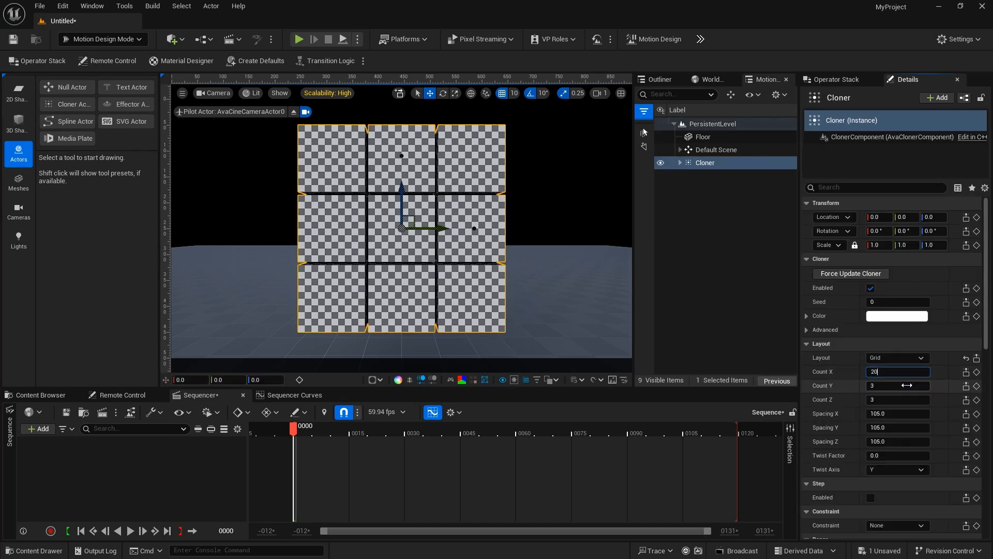
pyautogui.click(907, 386)
pyautogui.write('20')
pyautogui.click(901, 399)
pyautogui.write('20')
pyautogui.press('Return')
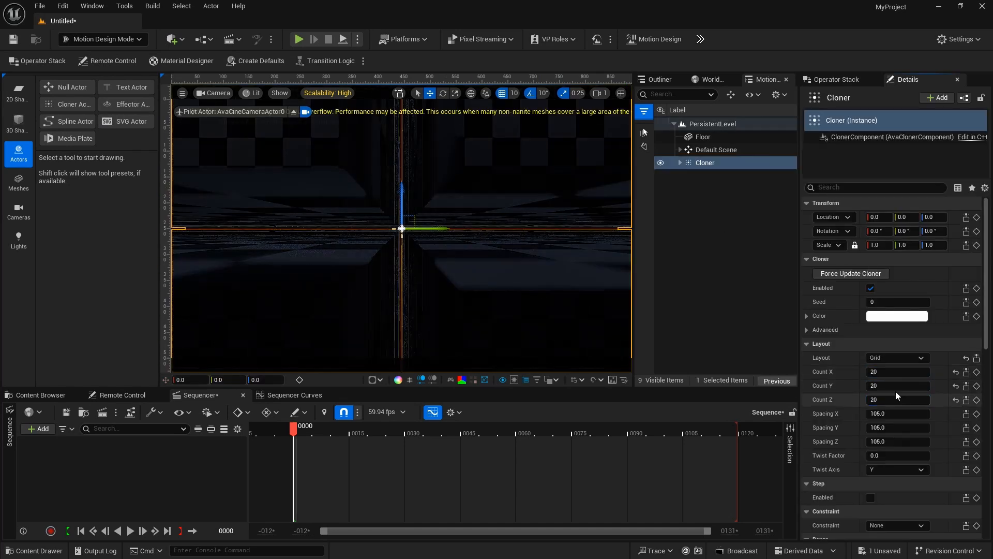
# - Try to scale the Cloner uniformly to 0.1, unlock its scale axes, and set the scale to 0.2
pyautogui.write('0.1')
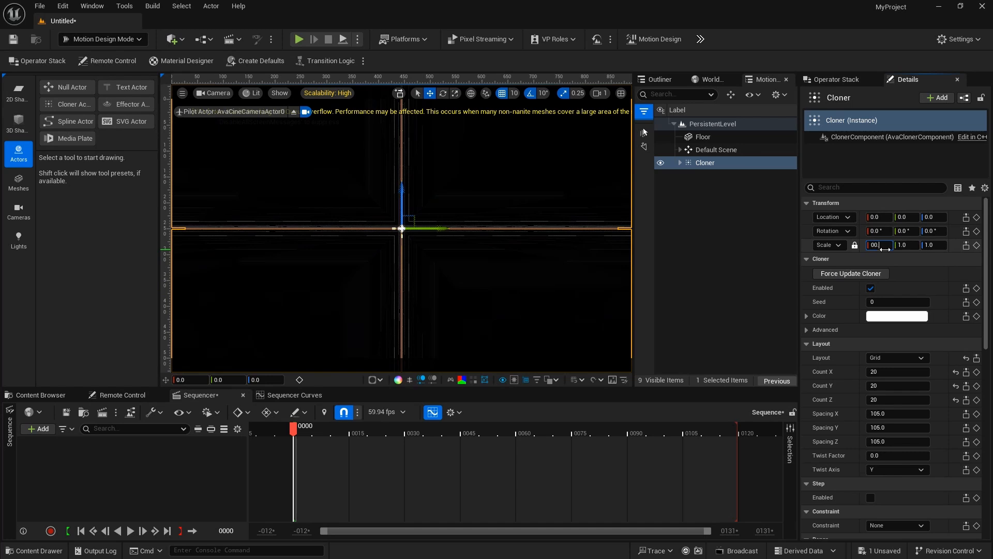
pyautogui.press('Return')
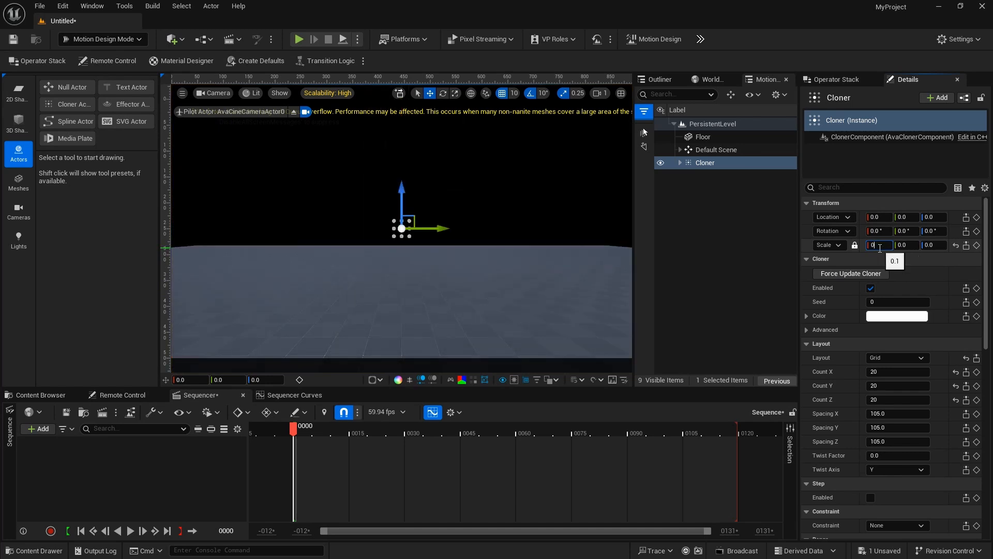
pyautogui.click(855, 244)
pyautogui.click(922, 245)
pyautogui.write('0.2')
pyautogui.press('Tab')
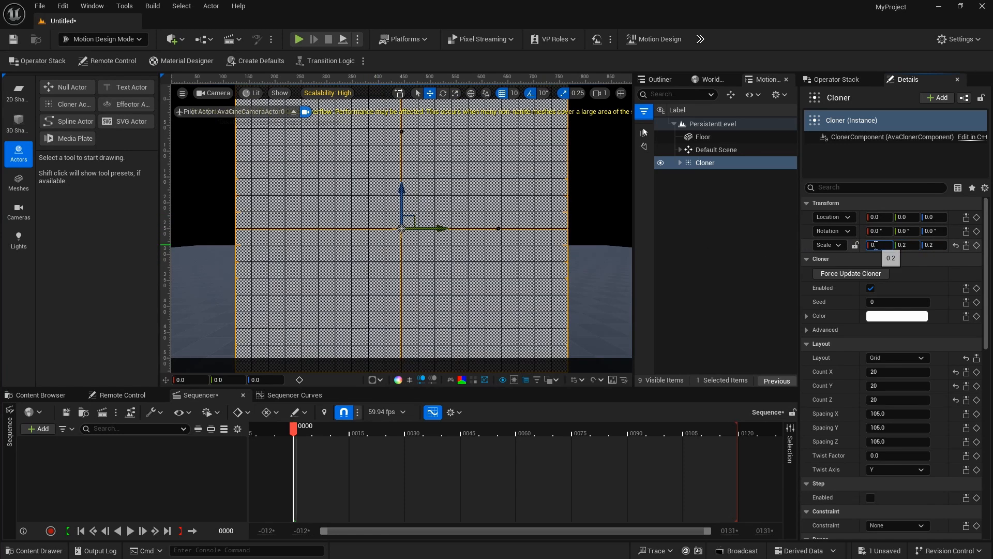
# - Set the Cloner's scale to 0.1 on the X, Y and Z axes
pyautogui.click(875, 245)
pyautogui.write('0.1')
pyautogui.press('Tab')
pyautogui.write('0.1')
pyautogui.press('Tab')
pyautogui.write('0.1')
pyautogui.press('Return')
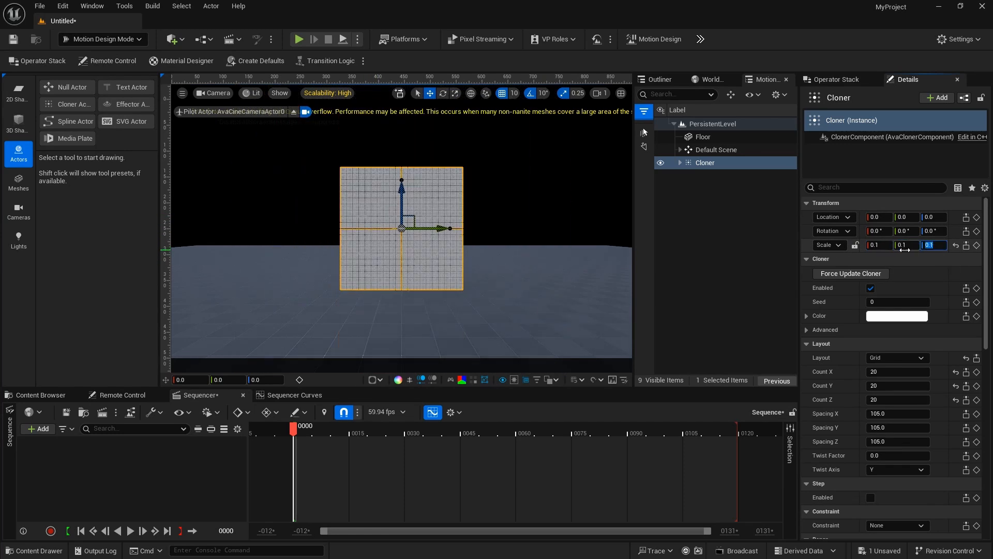
# - Scale the DefaultClone under the Cloner to 0.8 on the X, Y and Z axes
pyautogui.click(680, 163)
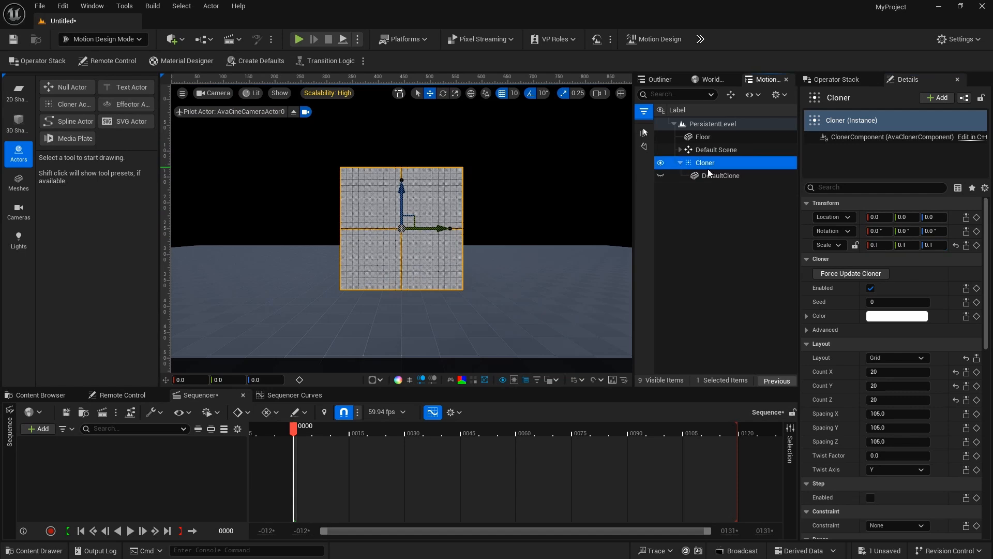
pyautogui.click(721, 176)
pyautogui.click(874, 241)
pyautogui.write('0.8')
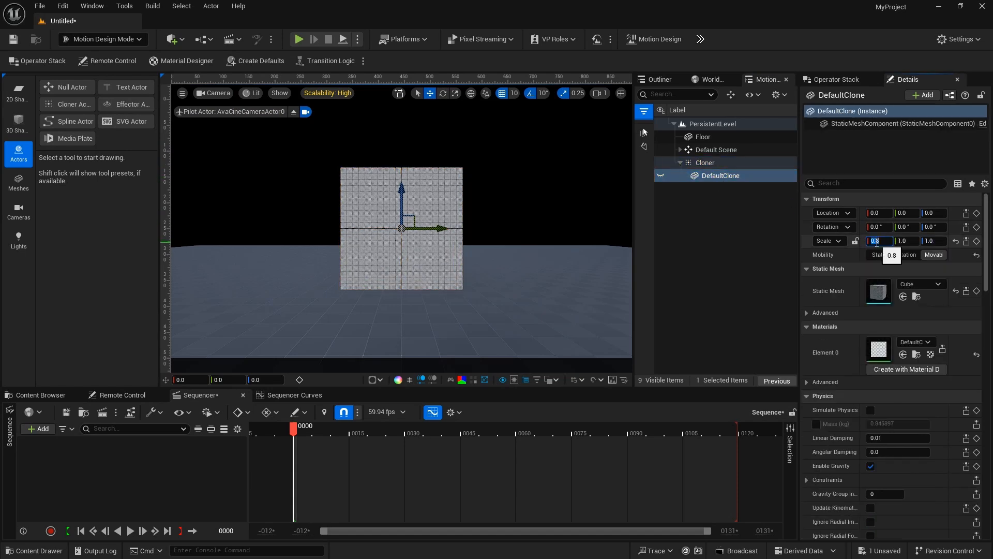
pyautogui.press('Return')
pyautogui.click(906, 242)
pyautogui.write('0.8')
pyautogui.press('Return')
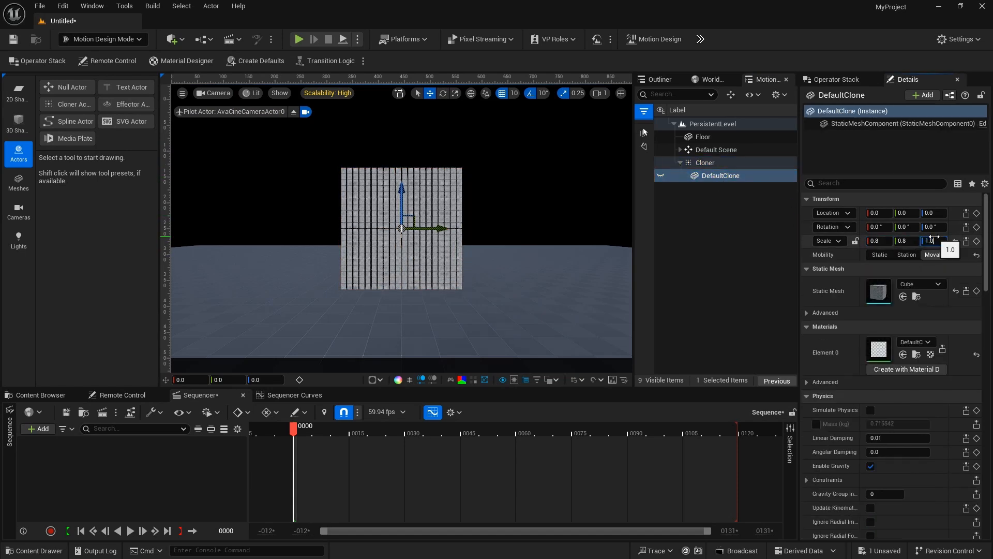
pyautogui.click(931, 241)
pyautogui.write('0.8')
pyautogui.press('Return')
# - Set the Cloner's rotation to 45° on the X axis and 45° on the Y axis
pyautogui.click(700, 164)
pyautogui.click(875, 231)
pyautogui.write('45')
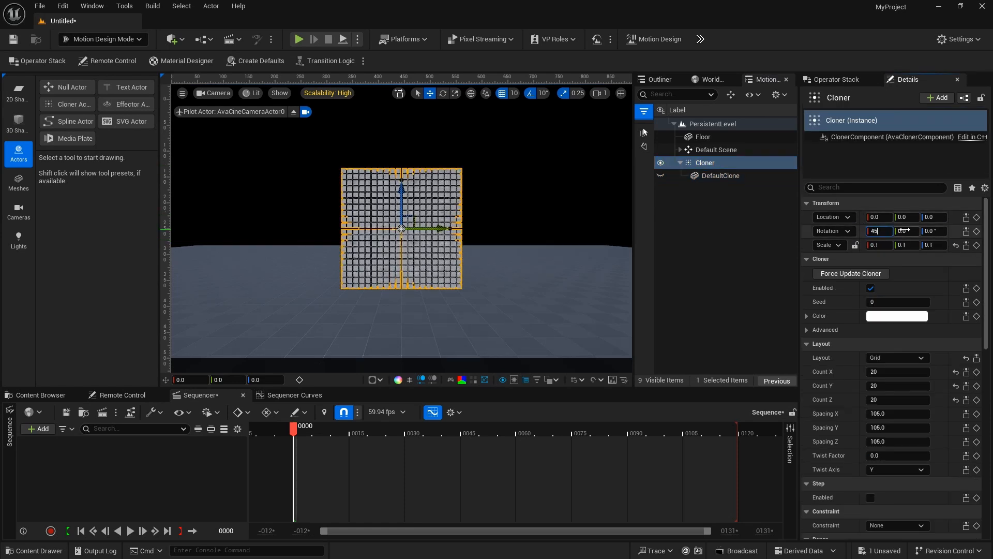
pyautogui.press('Return')
pyautogui.click(904, 231)
pyautogui.write('45')
pyautogui.press('Return')
# - Reselect the Cloner and shift its X location to -100
pyautogui.click(439, 202)
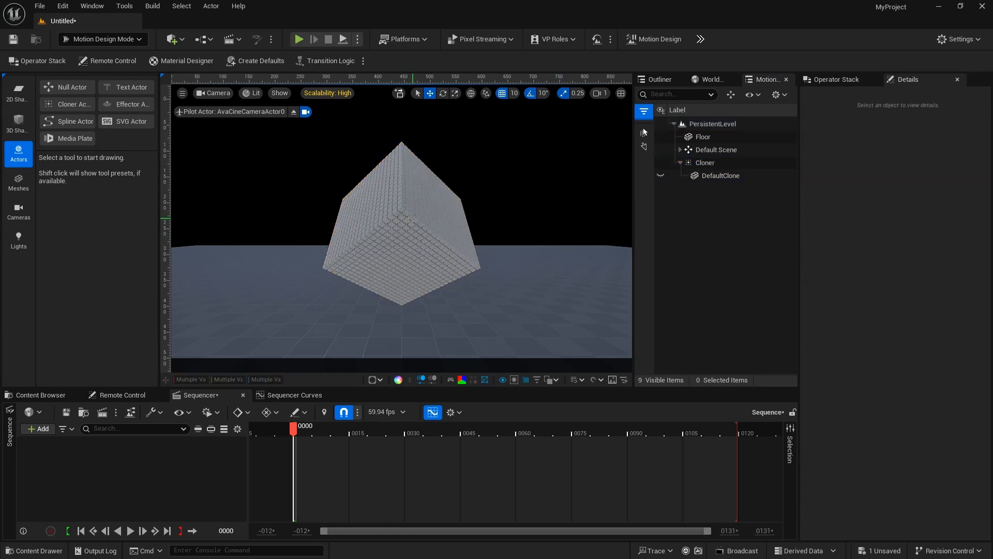
pyautogui.click(412, 218)
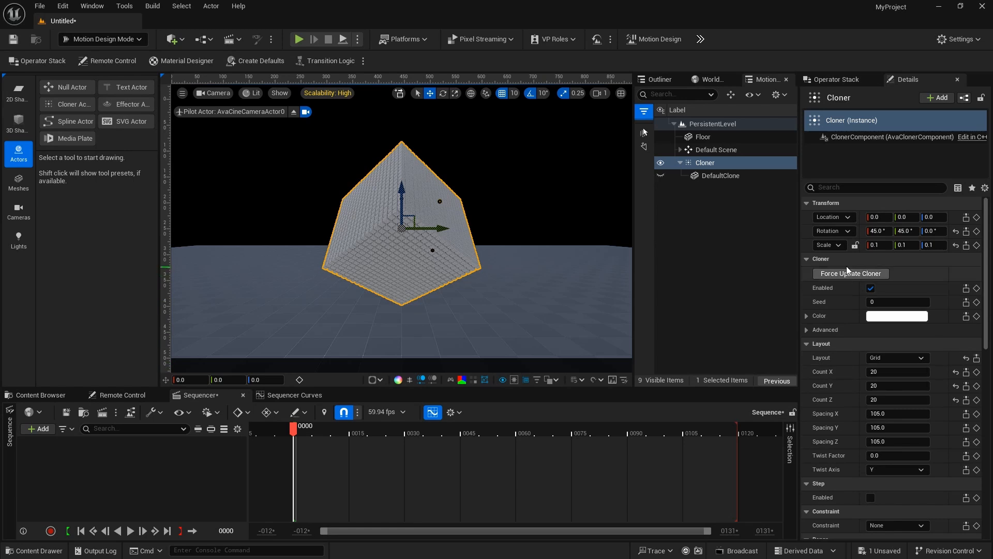
pyautogui.moveTo(878, 219); pyautogui.dragTo(826, 219)
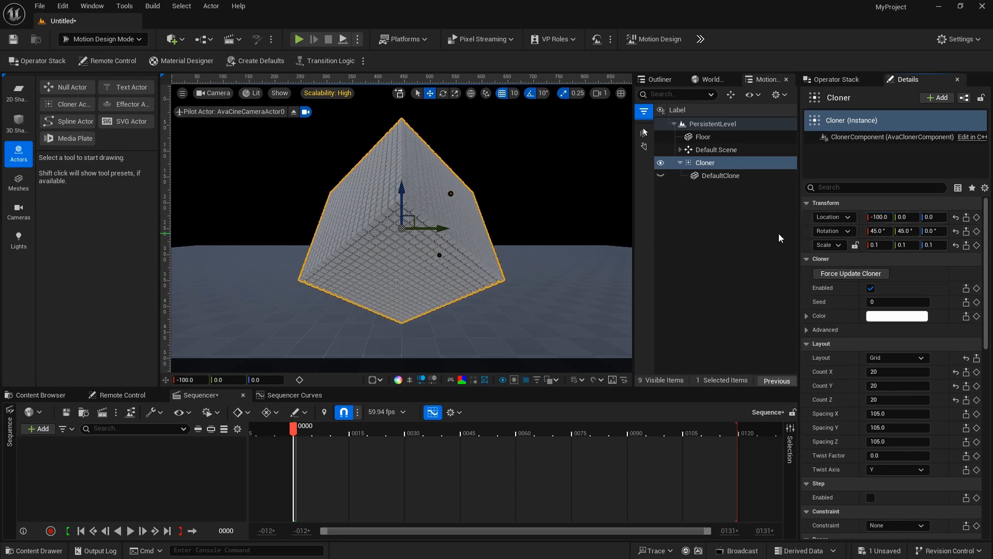
# - Create an Effector linked to the Cloner and move it to about X -206, Y 130
pyautogui.scroll(-5, 880, 363)
pyautogui.click(862, 429)
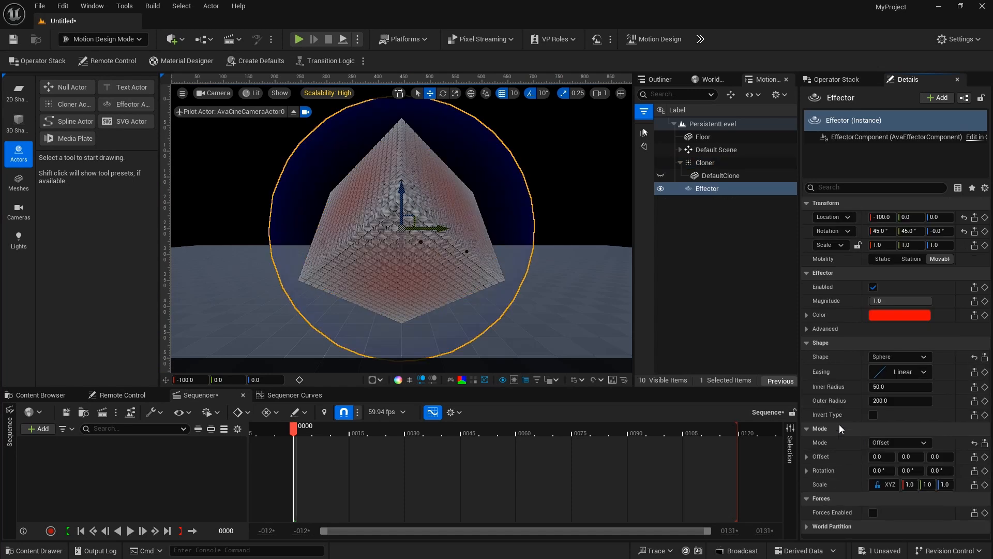
pyautogui.moveTo(424, 230); pyautogui.dragTo(500, 230)
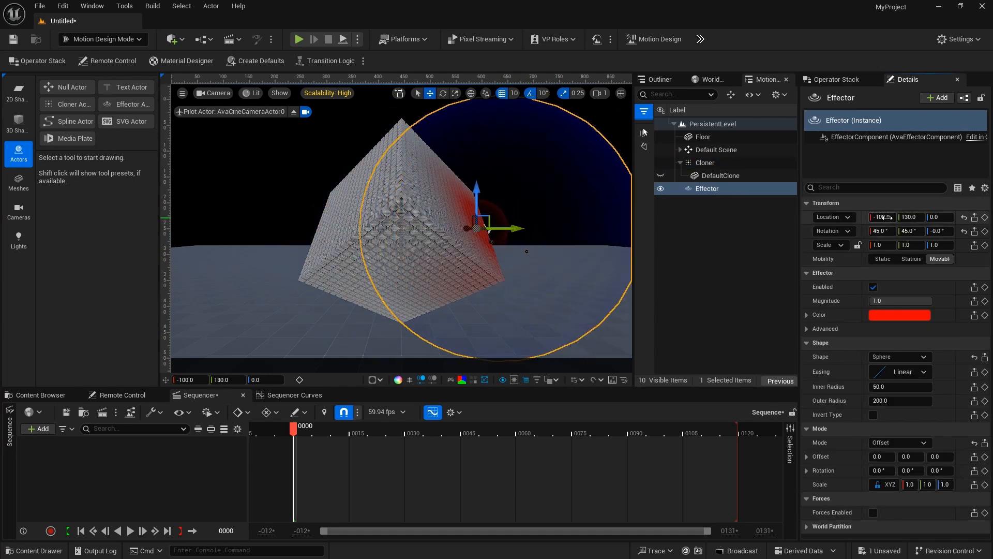
pyautogui.moveTo(882, 216); pyautogui.dragTo(593, 216)
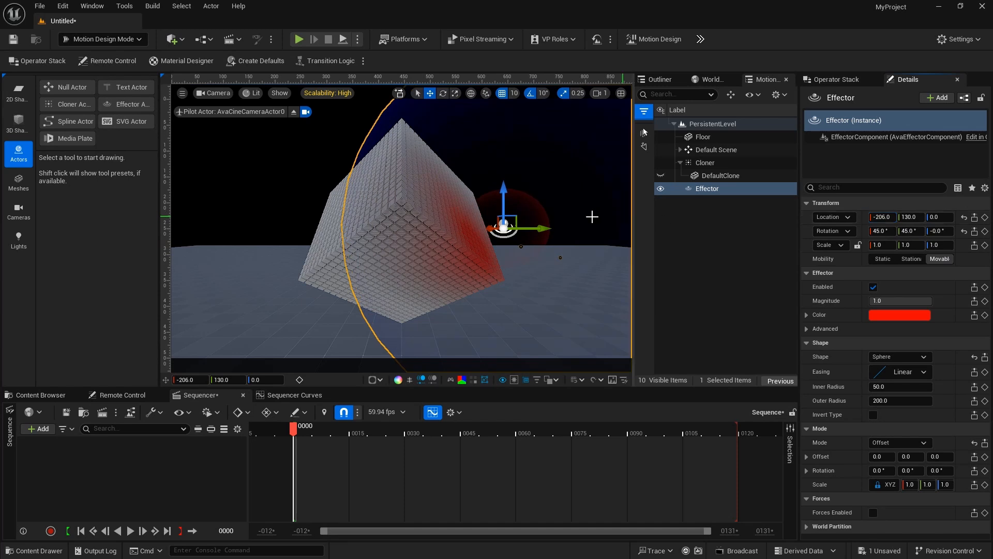
pyautogui.moveTo(536, 229)
pyautogui.mouseDown()
pyautogui.moveTo(579, 228)
pyautogui.moveTo(534, 228)
pyautogui.mouseUp()
# - Adjust the Effector's inner radius to about 51 and outer radius to about 148, and move it to Y 150, Z -30
pyautogui.moveTo(899, 399)
pyautogui.mouseDown()
pyautogui.moveTo(828, 398)
pyautogui.moveTo(888, 399)
pyautogui.moveTo(886, 387)
pyautogui.moveTo(917, 387)
pyautogui.moveTo(898, 386)
pyautogui.mouseUp()
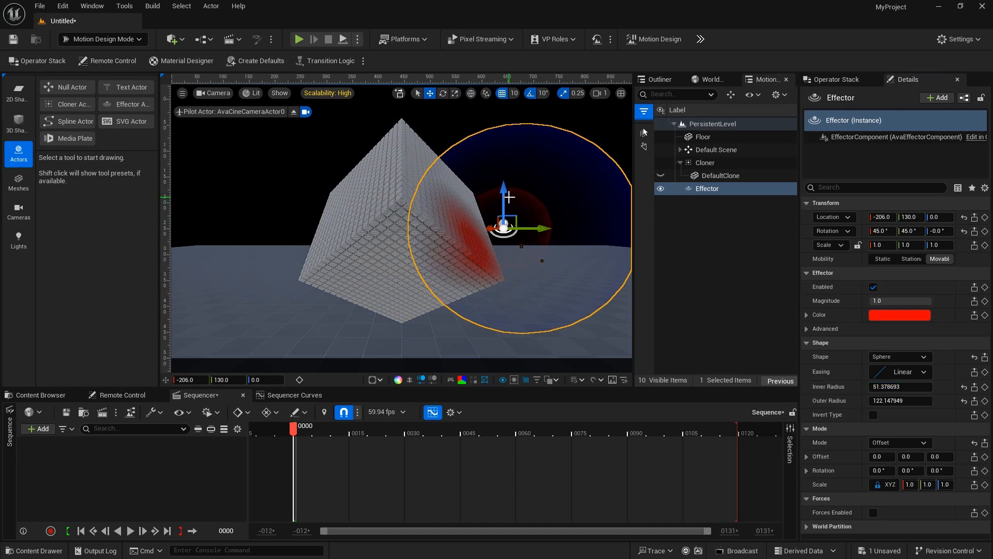
pyautogui.moveTo(509, 197); pyautogui.dragTo(508, 218)
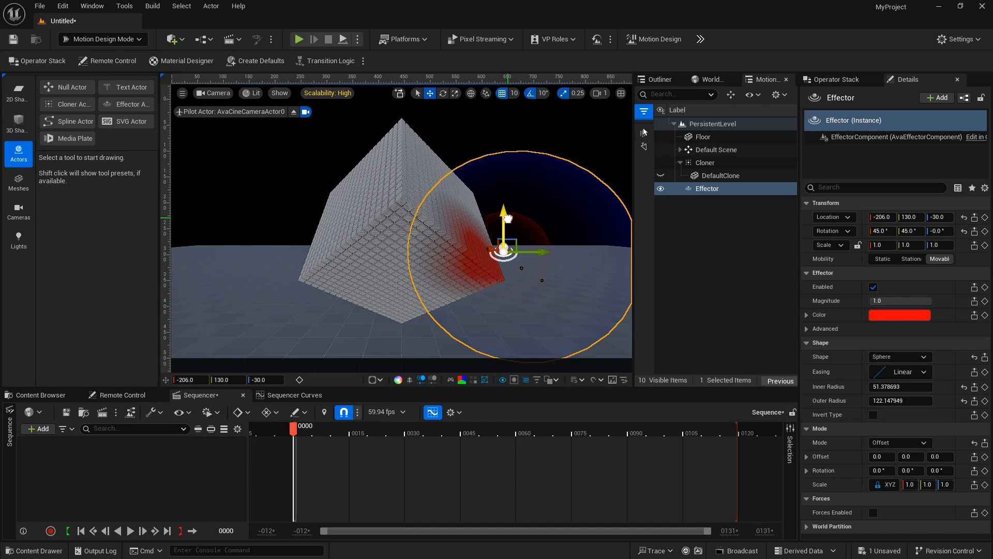
pyautogui.moveTo(539, 252); pyautogui.dragTo(554, 251)
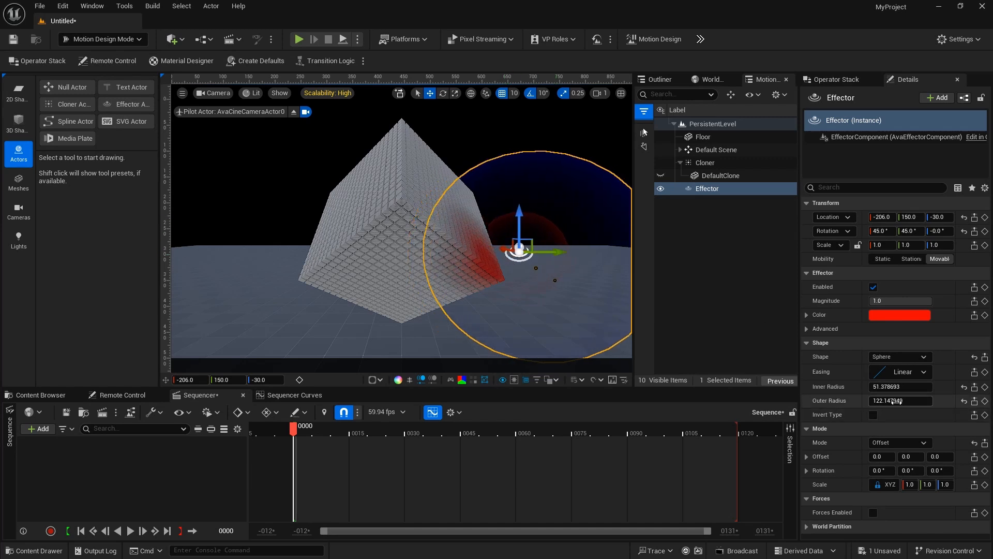
pyautogui.moveTo(899, 401); pyautogui.dragTo(895, 401)
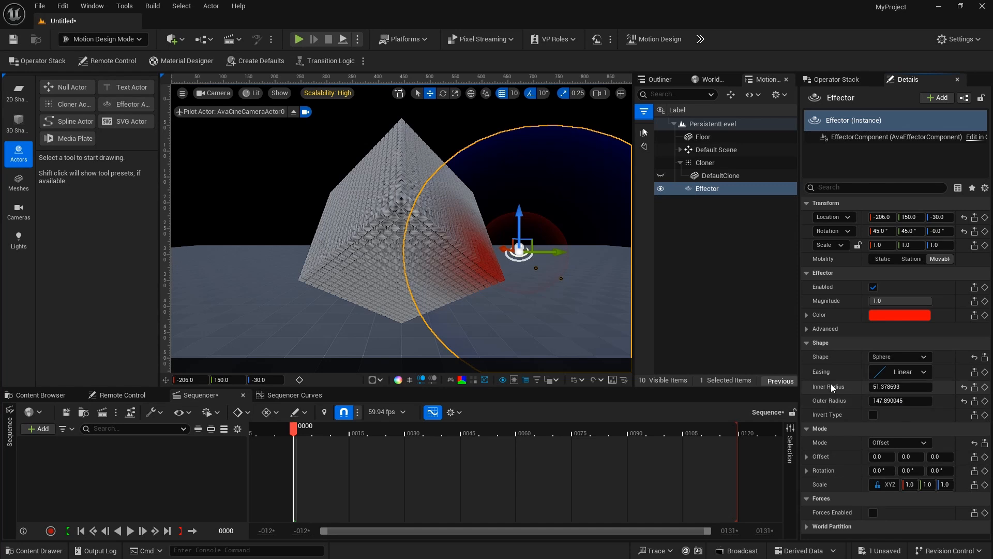
# - Stop piloting the camera, switch to the Perspective view and inspect the cubes near the Effector up close, undoing any accidental transform key
pyautogui.click(294, 113)
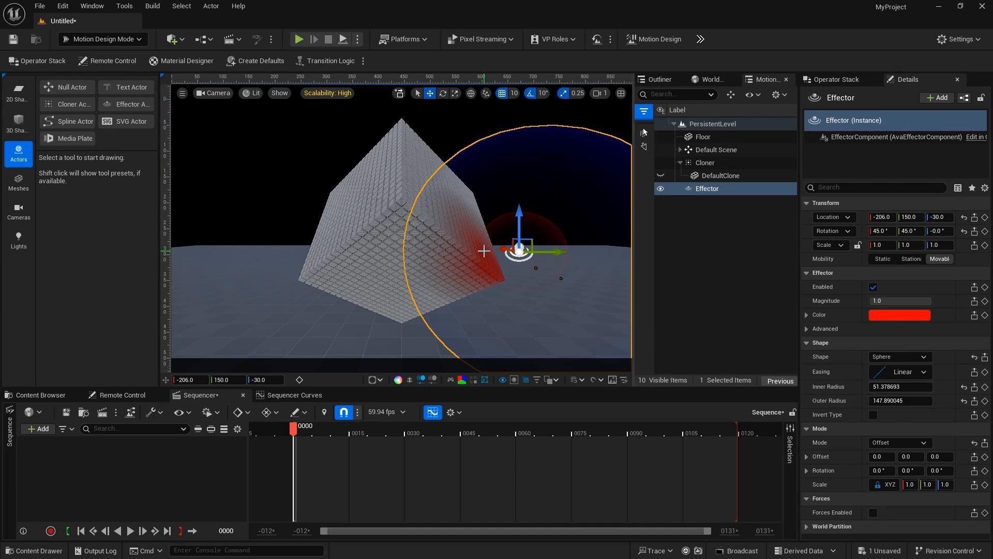
pyautogui.click(201, 94)
pyautogui.click(241, 200)
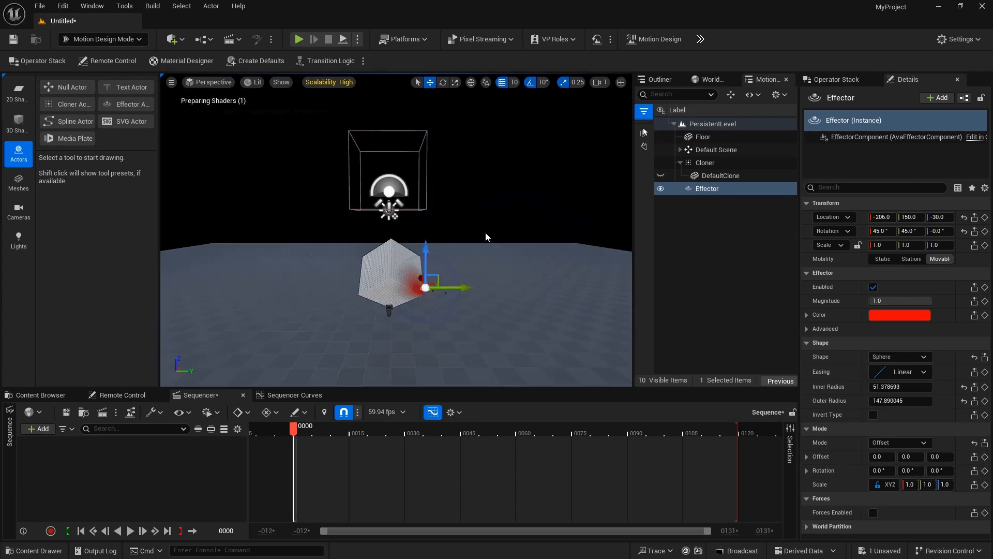
pyautogui.press('w')
pyautogui.moveTo(436, 290)
pyautogui.mouseDown(button='right')
pyautogui.moveTo(430, 331)
pyautogui.moveTo(466, 321)
pyautogui.moveTo(440, 295)
pyautogui.moveTo(465, 297)
pyautogui.moveTo(420, 288)
pyautogui.moveTo(435, 288)
pyautogui.mouseUp(button='right')
pyautogui.press('w')
pyautogui.scroll(-1, 450, 298)
pyautogui.scroll(-1, 435, 288)
pyautogui.press('s')
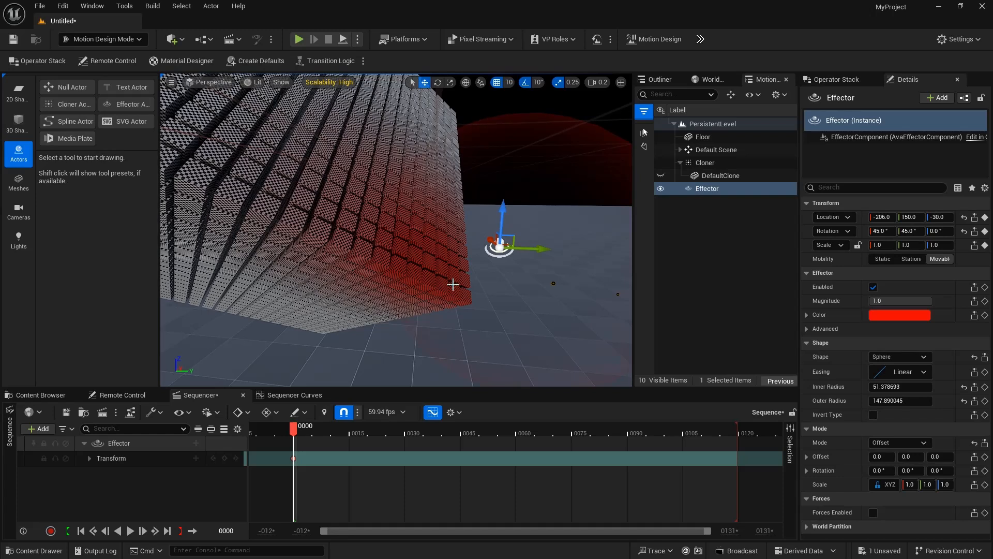
pyautogui.hotkey('ctrl', 'z')
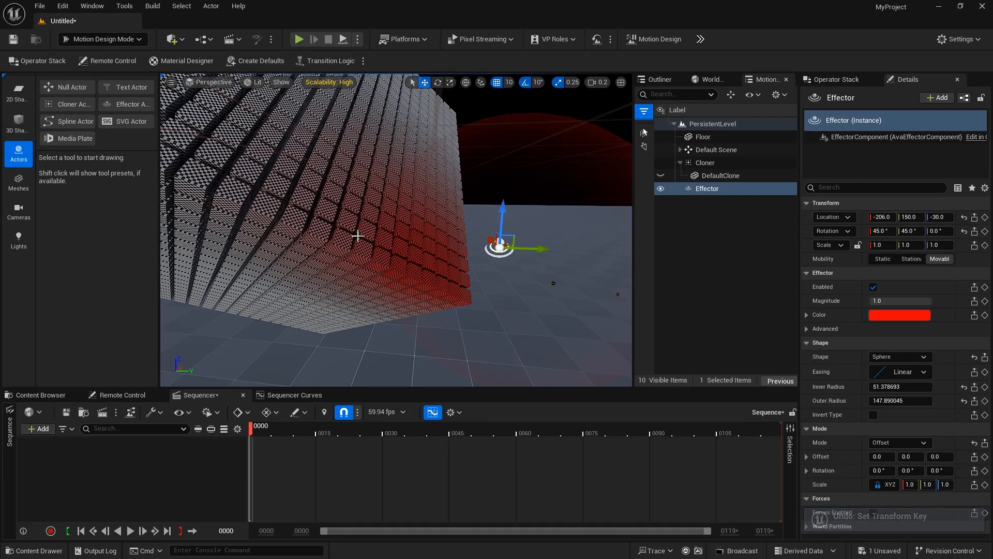
# - Locate the material asset assigned to DefaultClone in the content files and copy it
pyautogui.click(278, 197)
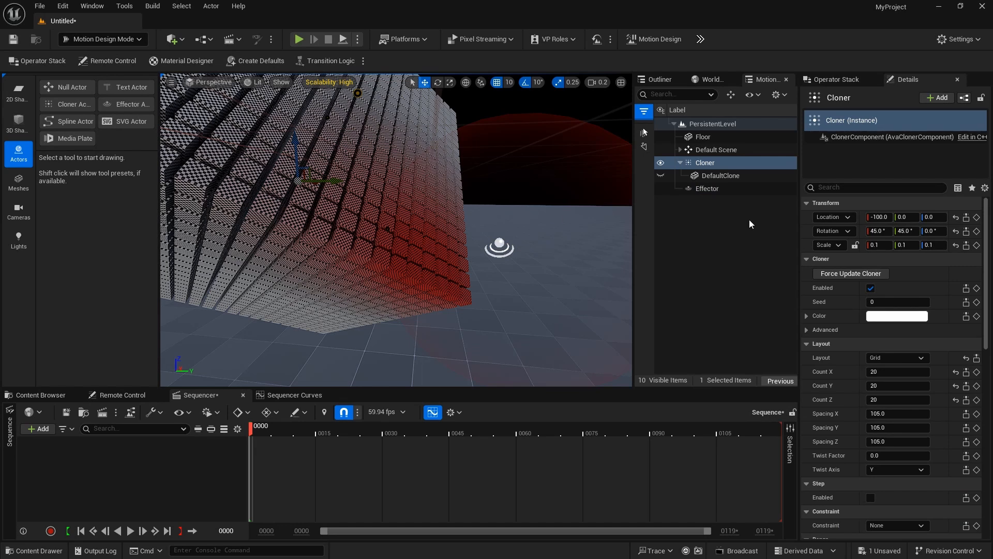
pyautogui.click(720, 176)
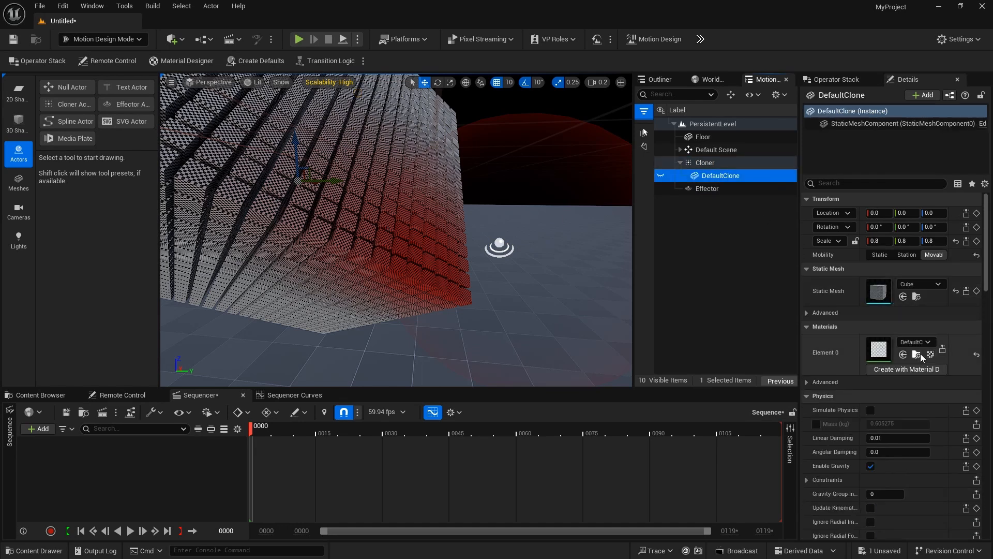
pyautogui.click(917, 355)
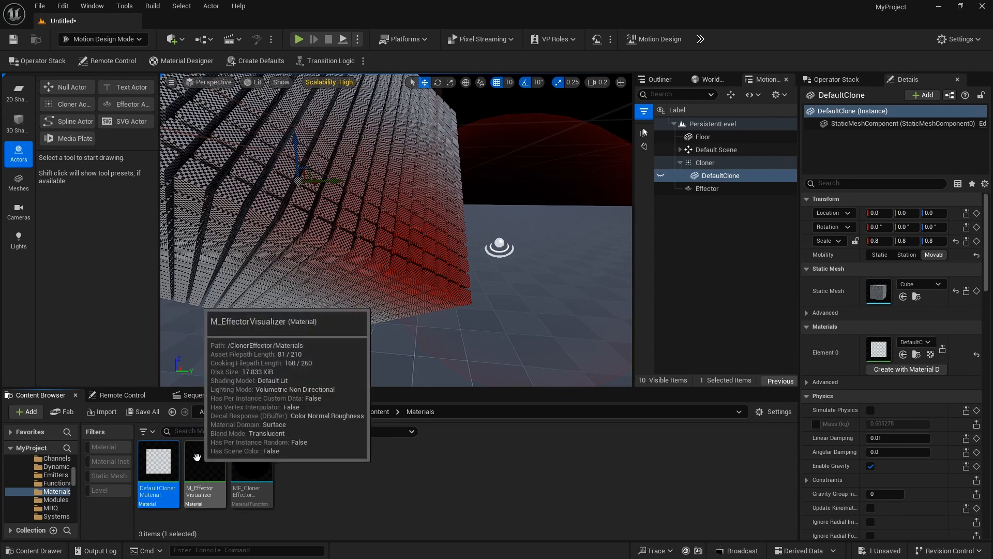
# - Create a folder named "Meterial" in the project's Content folder and open it
pyautogui.scroll(5, 46, 484)
pyautogui.scroll(10, 46, 484)
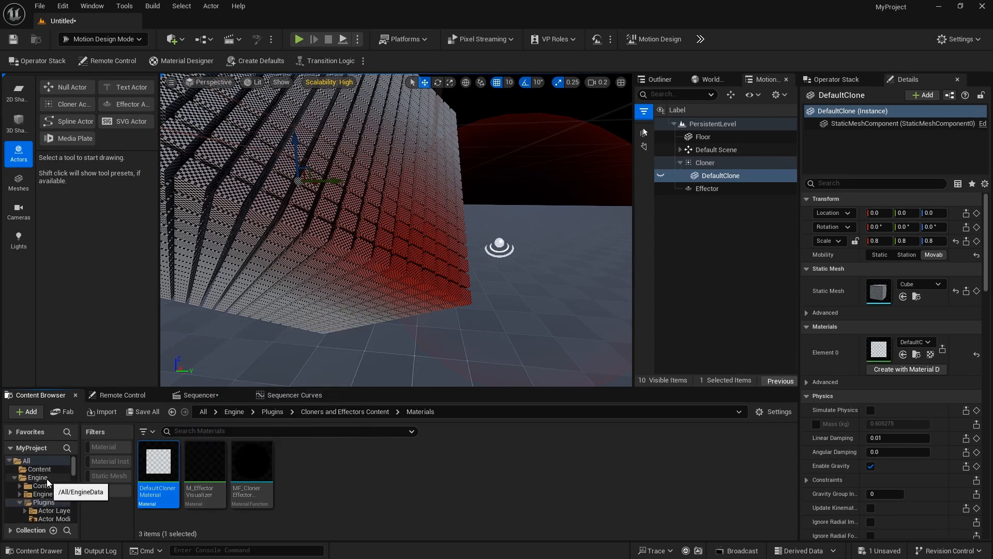
pyautogui.click(54, 470)
pyautogui.rightClick(262, 475)
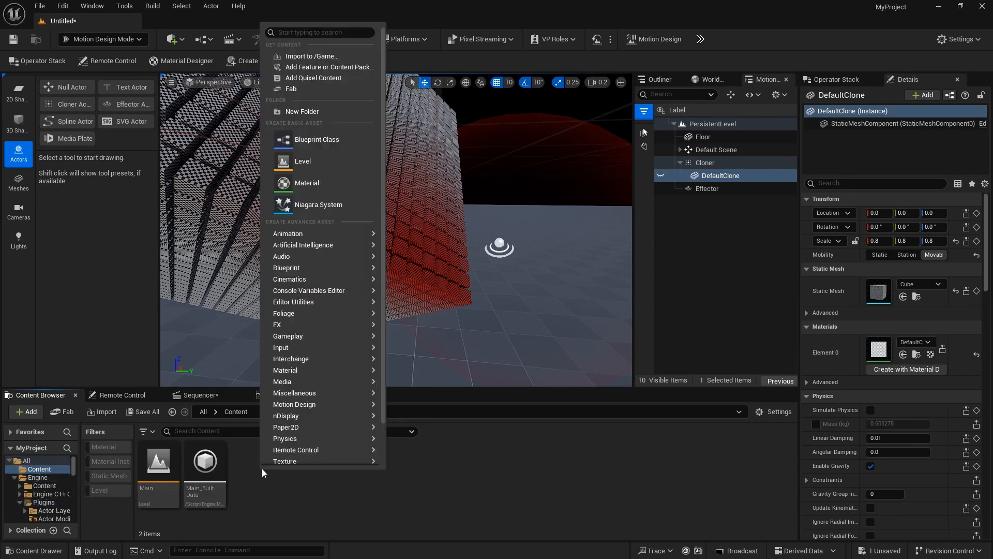
pyautogui.click(317, 114)
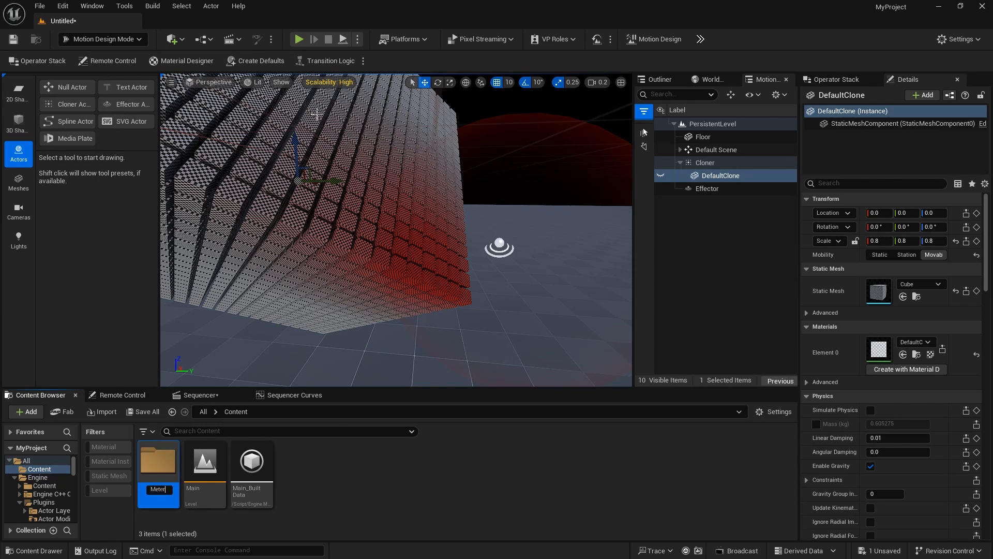
pyautogui.write('Meterial')
pyautogui.press('Return')
pyautogui.press('Return')
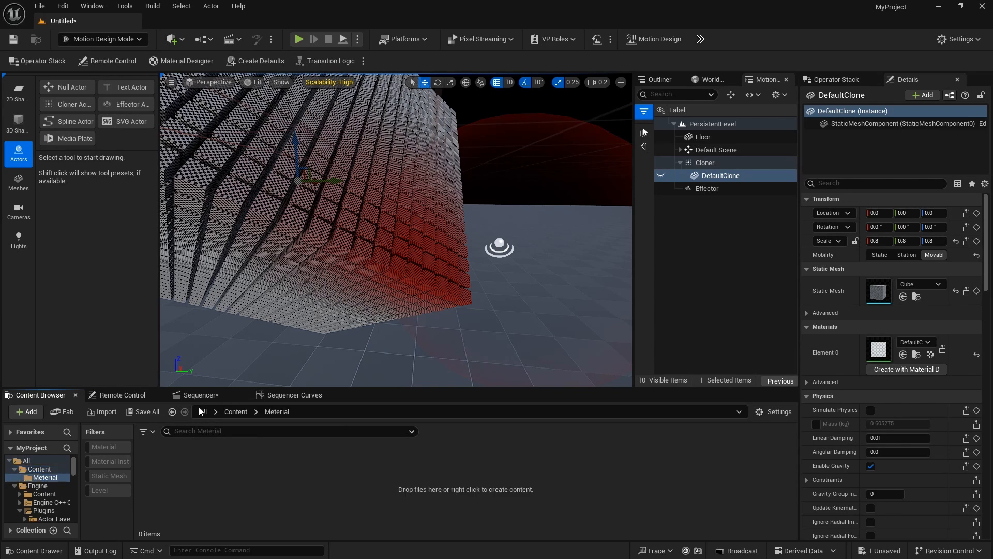
# - Paste the copied default cloner material into the Meterial folder and rename it M_Cloner
pyautogui.hotkey('ctrl', 'v')
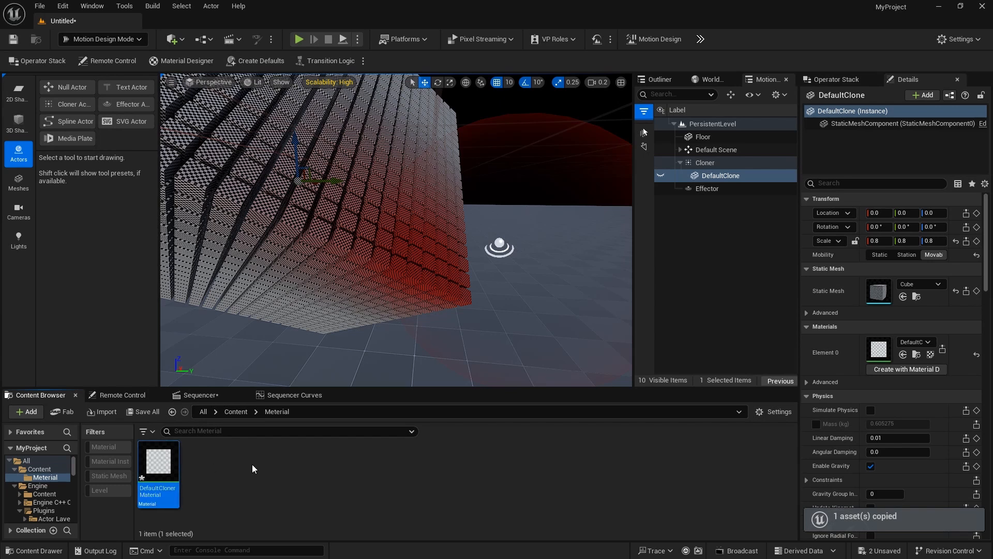
pyautogui.write('C')
pyautogui.write('loner')
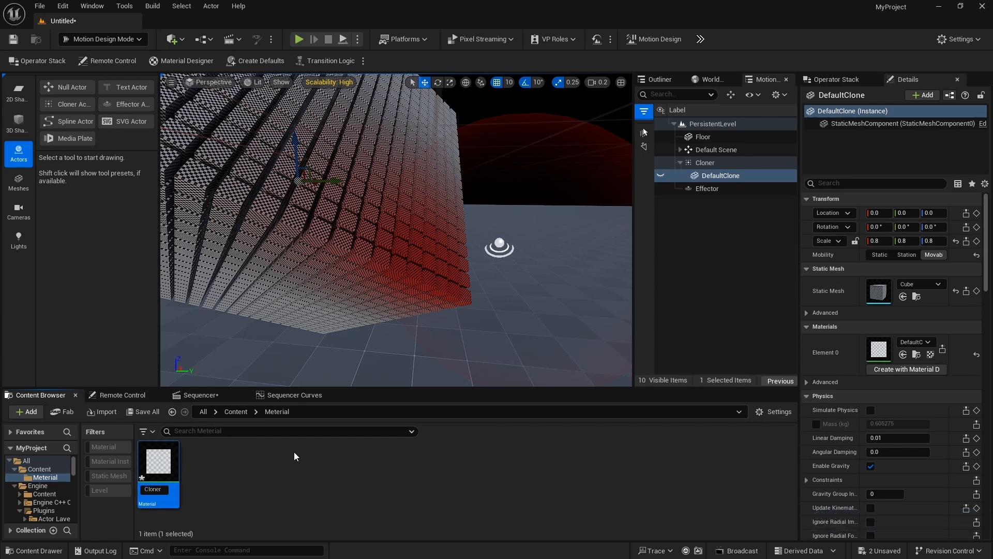
pyautogui.press('Home')
pyautogui.write('M_')
pyautogui.press('Return')
# - Open the M_Cloner material and delete all nodes from its graph except the main material output
pyautogui.doubleClick(164, 473)
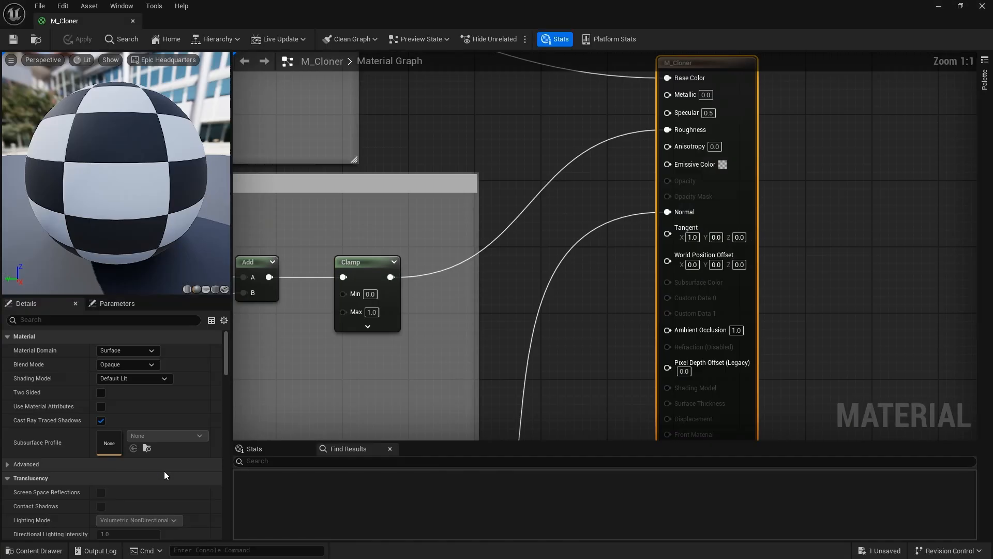
pyautogui.scroll(-6, 430, 355)
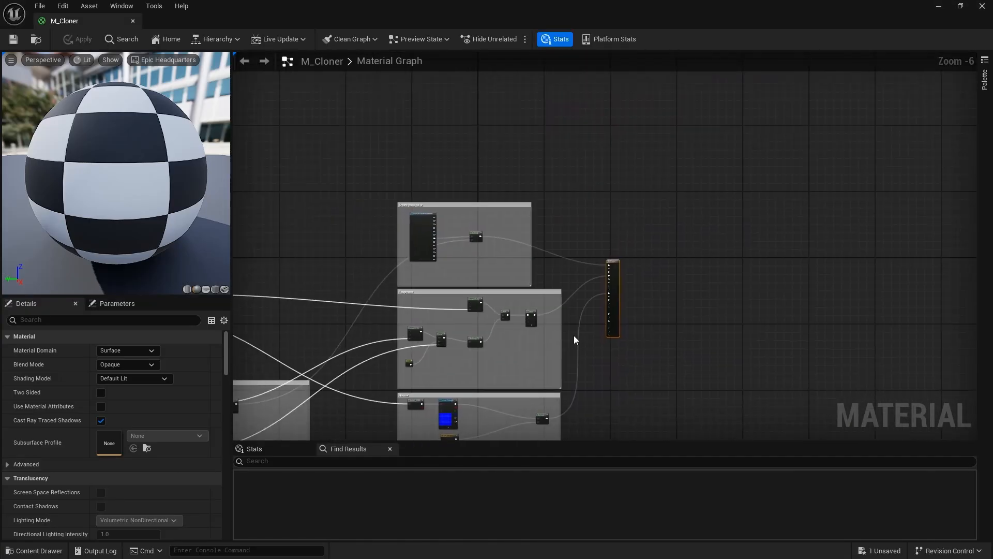
pyautogui.moveTo(574, 340); pyautogui.dragTo(763, 255, button='right')
pyautogui.hotkey('ctrl', 'a')
pyautogui.press('Delete')
pyautogui.scroll(4, 598, 186)
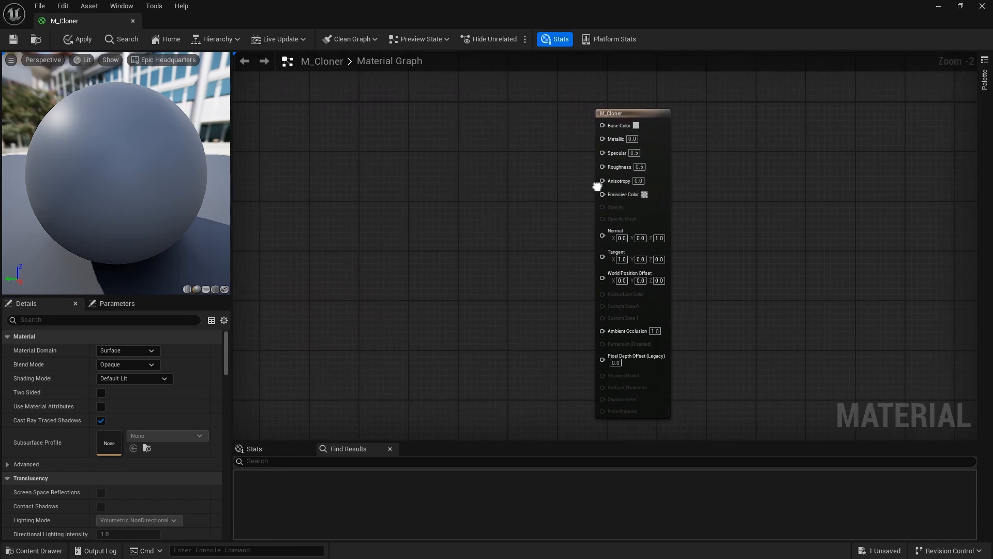
# - Add two Constant3Vector nodes and a ClonerEffectorParameters node to the M_Cloner graph
pyautogui.moveTo(597, 186); pyautogui.dragTo(612, 180, button='right')
pyautogui.click(386, 112)
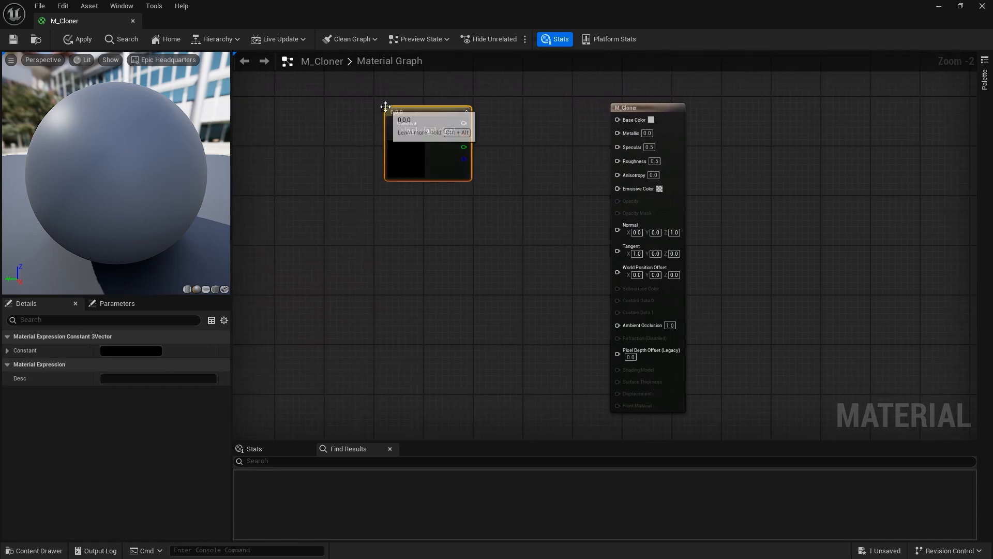
pyautogui.click(388, 191)
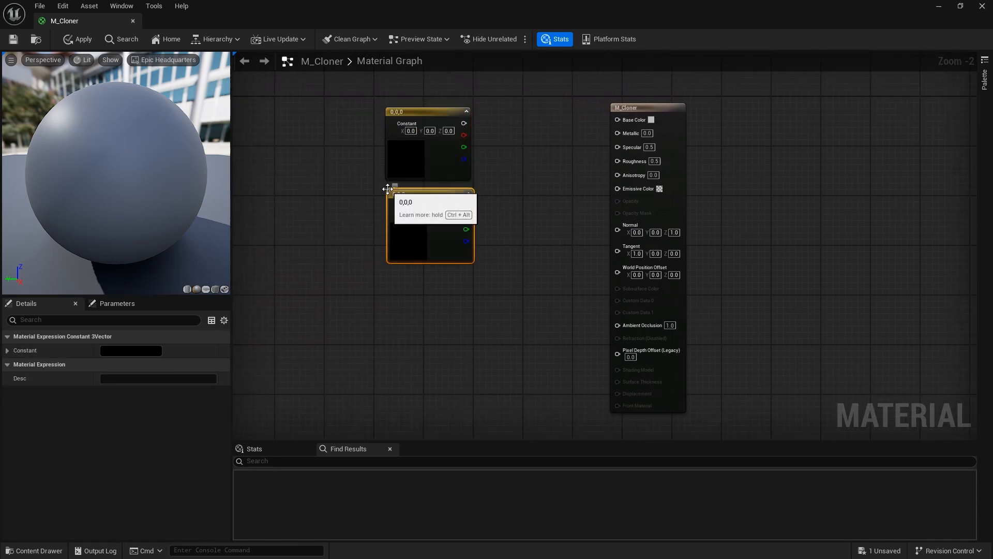
pyautogui.rightClick(402, 293)
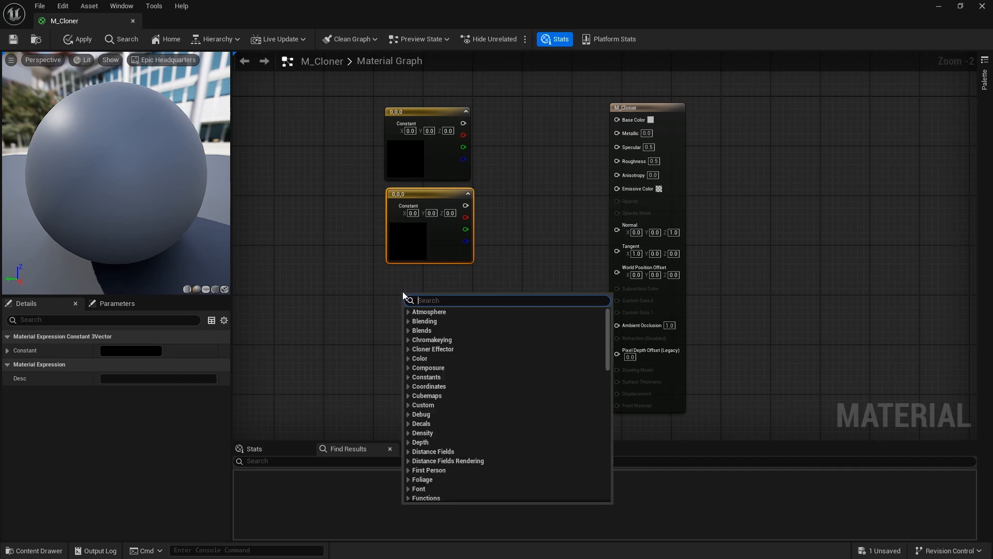
pyautogui.write('CLONER')
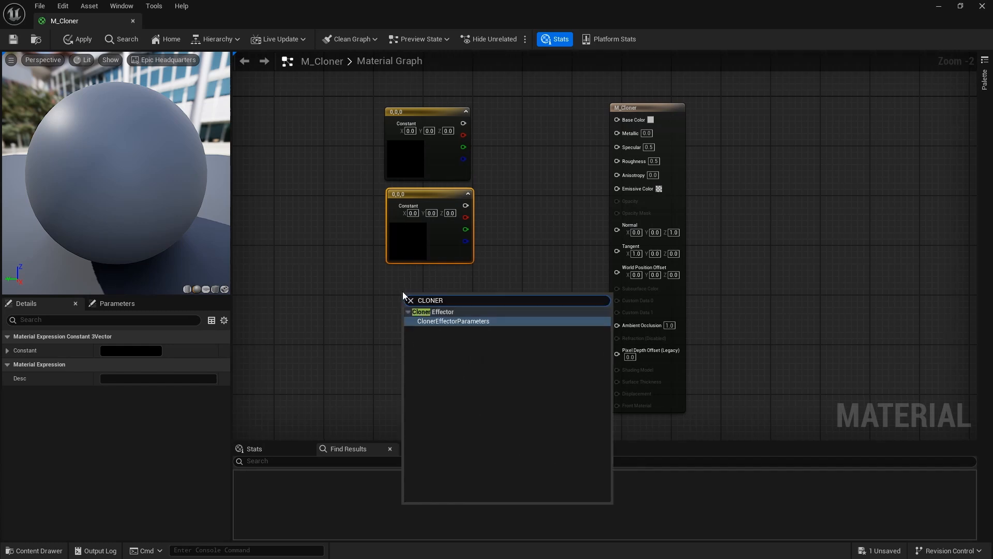
pyautogui.click(446, 322)
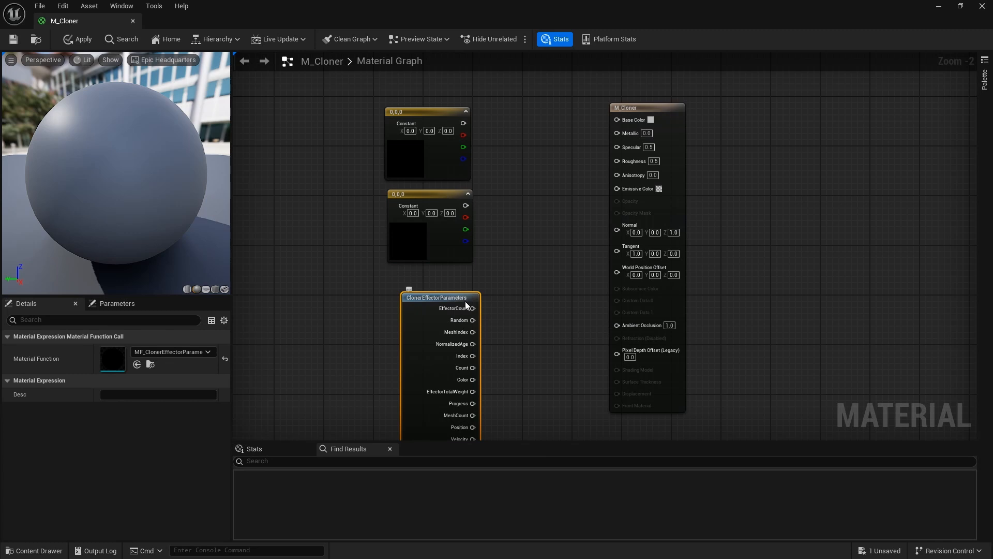
# - Arrange the two constant nodes and the ClonerEffectorParameters node in a column in the M_Cloner graph
pyautogui.moveTo(465, 302); pyautogui.dragTo(443, 286)
pyautogui.moveTo(498, 92); pyautogui.dragTo(406, 197)
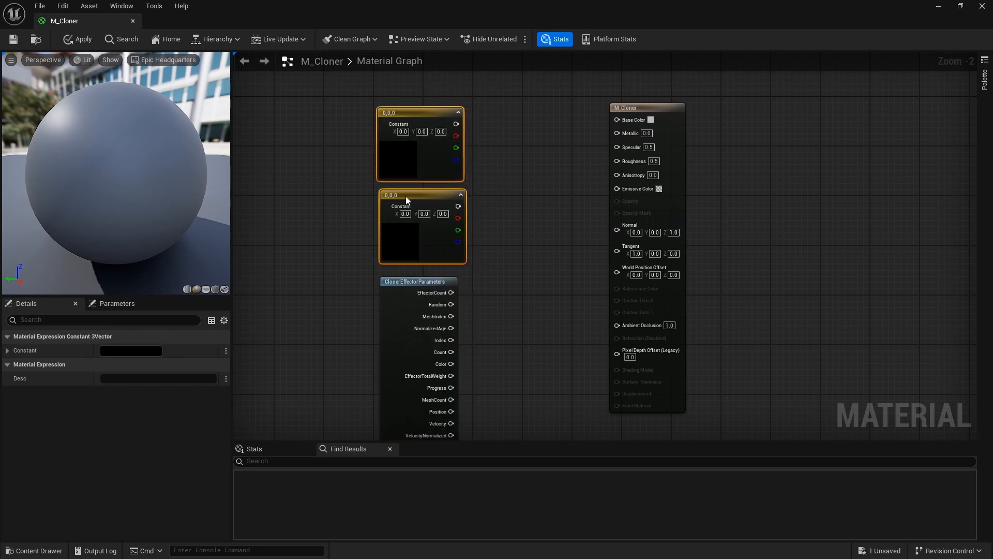
pyautogui.click(513, 183)
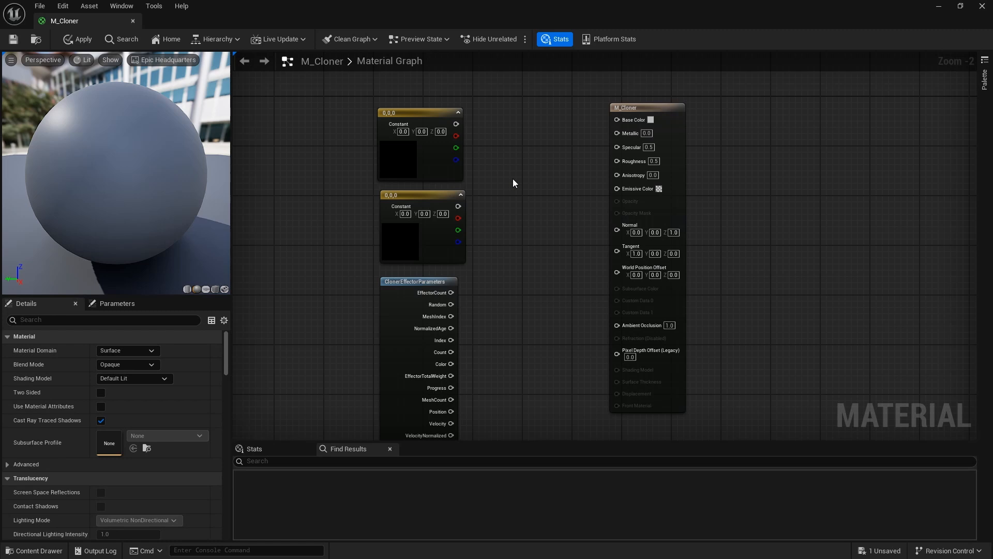
# - Add a Lerp node and connect the upper constant to A, the lower constant to B and EffectorTotalWeight to Alpha
pyautogui.click(512, 201)
pyautogui.scroll(2, 547, 127)
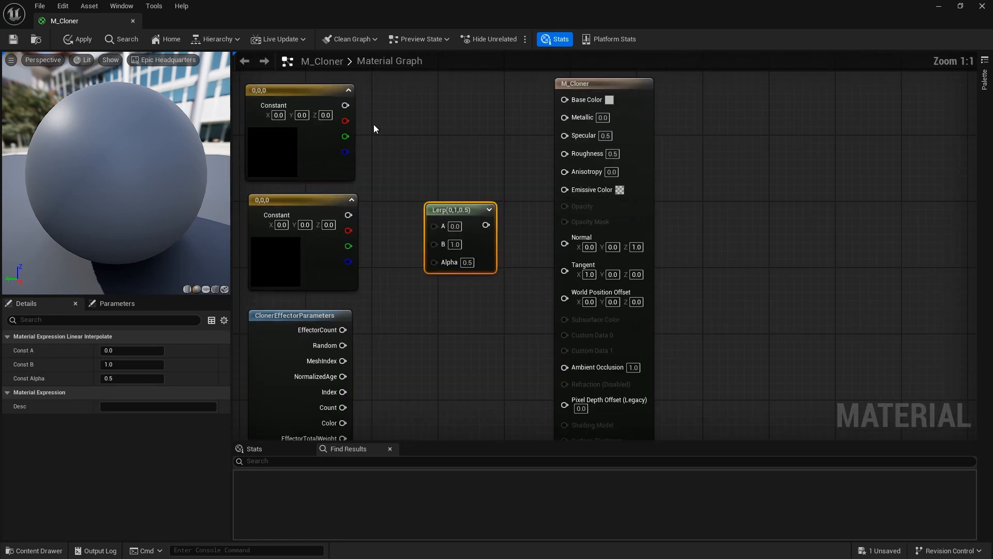
pyautogui.moveTo(345, 105); pyautogui.dragTo(433, 223)
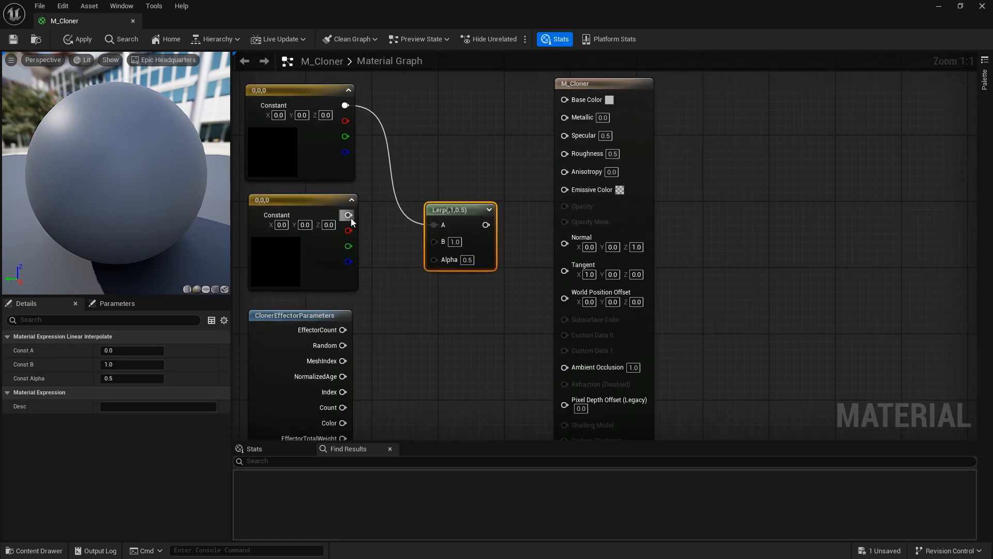
pyautogui.moveTo(349, 215); pyautogui.dragTo(434, 242)
pyautogui.moveTo(435, 249); pyautogui.dragTo(429, 213, button='right')
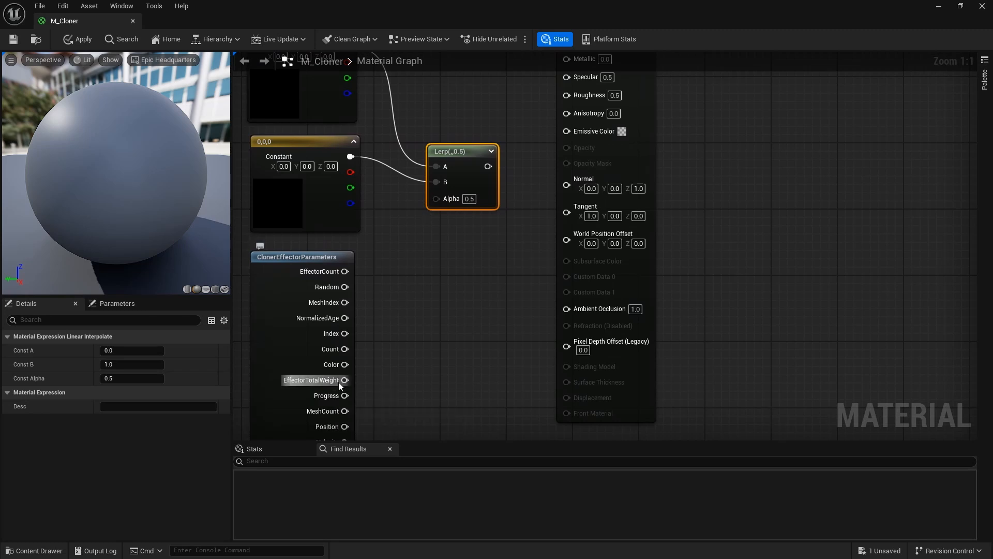
pyautogui.moveTo(345, 380); pyautogui.dragTo(437, 198)
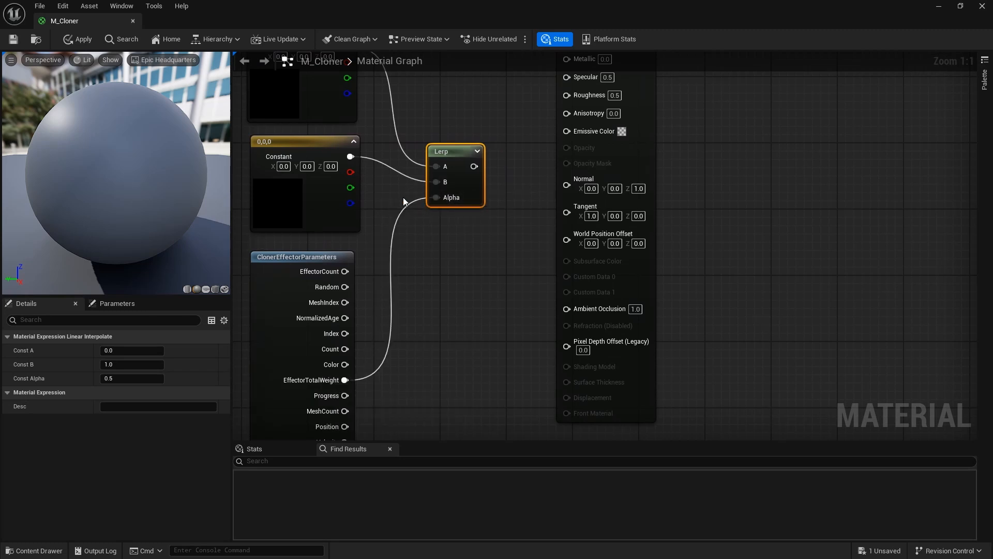
# - Convert the upper constant node to a parameter named Effector Color
pyautogui.moveTo(418, 224); pyautogui.dragTo(439, 365, button='right')
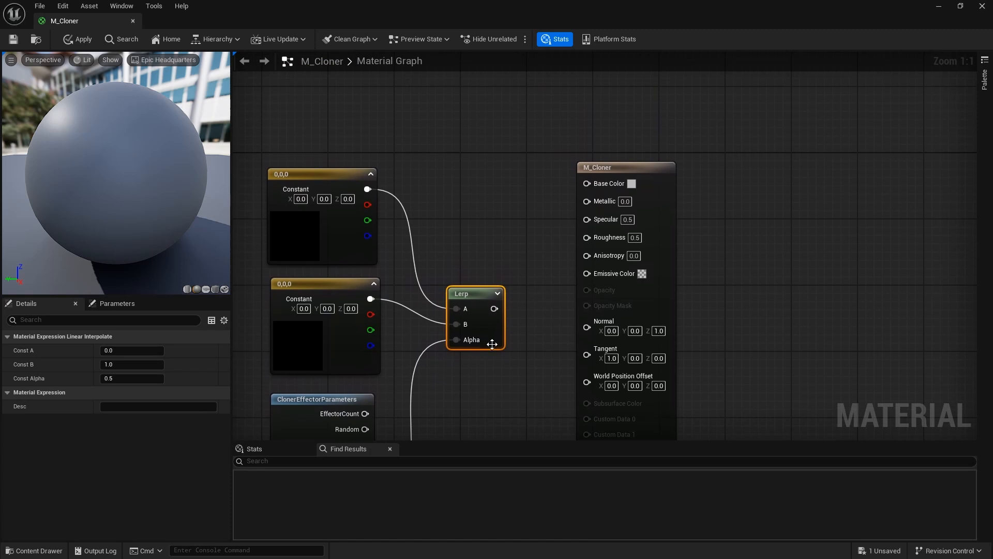
pyautogui.moveTo(421, 275); pyautogui.dragTo(470, 186, button='right')
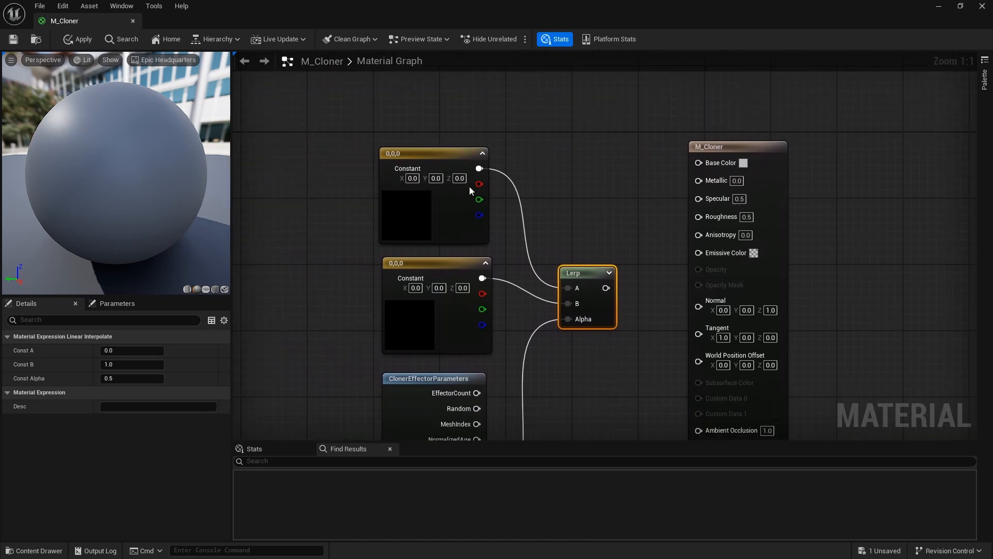
pyautogui.rightClick(438, 161)
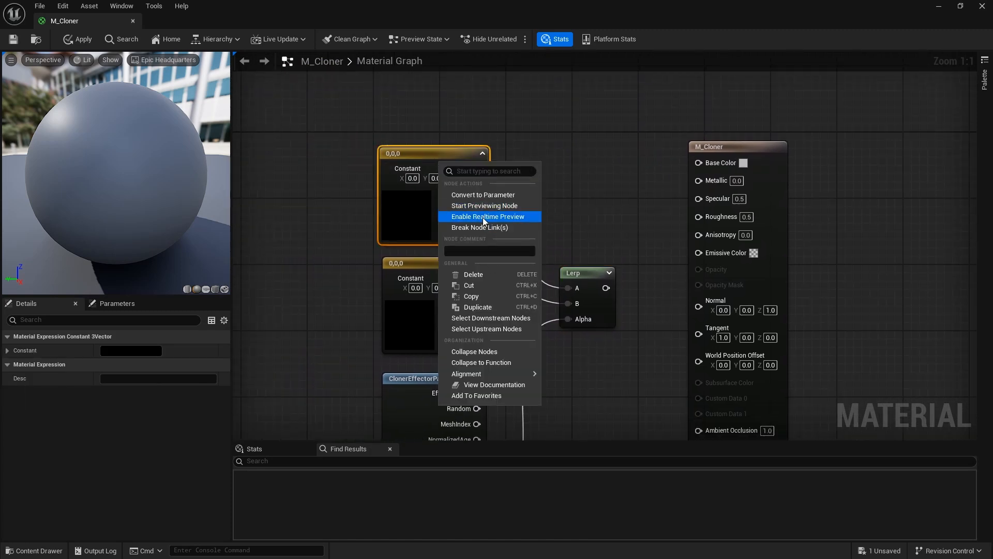
pyautogui.click(481, 194)
pyautogui.write('E')
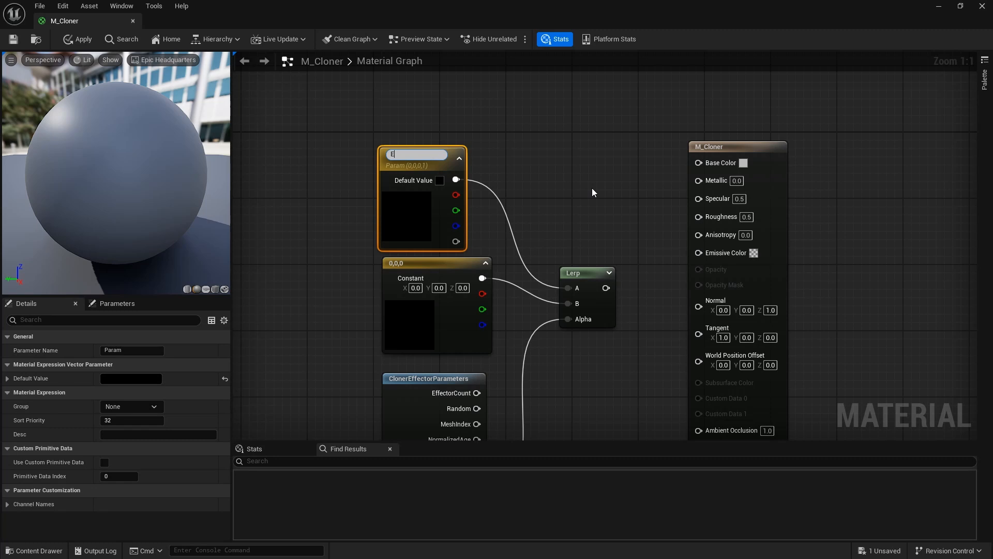
pyautogui.write('ffector Color')
pyautogui.press('Return')
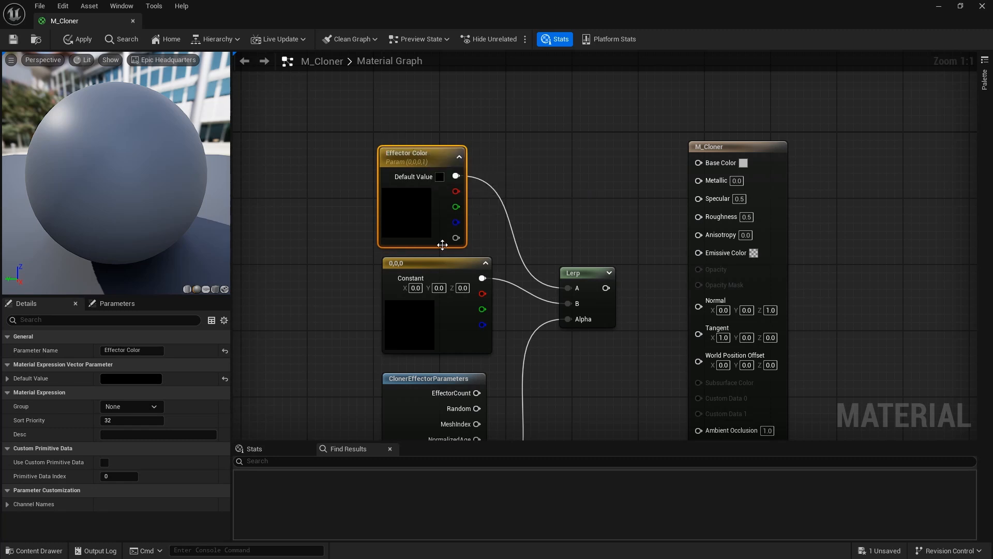
# - Convert the lower constant node to a parameter named Base Color
pyautogui.click(440, 265)
pyautogui.rightClick(439, 269)
pyautogui.click(468, 303)
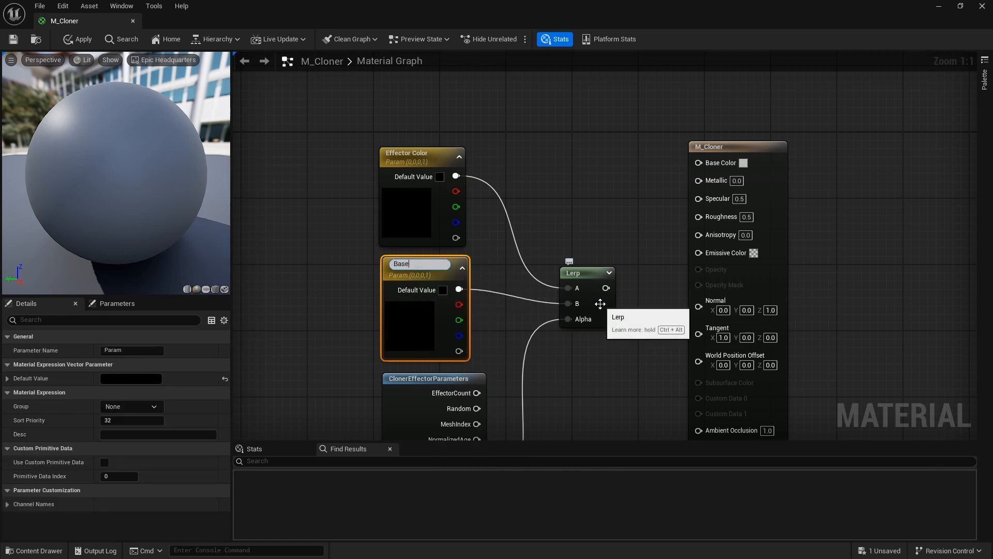
pyautogui.write('Base Color')
pyautogui.press('Return')
# - Connect the Lerp output to the Base Color input of M_Cloner, spacing out the nodes, and apply the material
pyautogui.moveTo(518, 224); pyautogui.dragTo(475, 216, button='right')
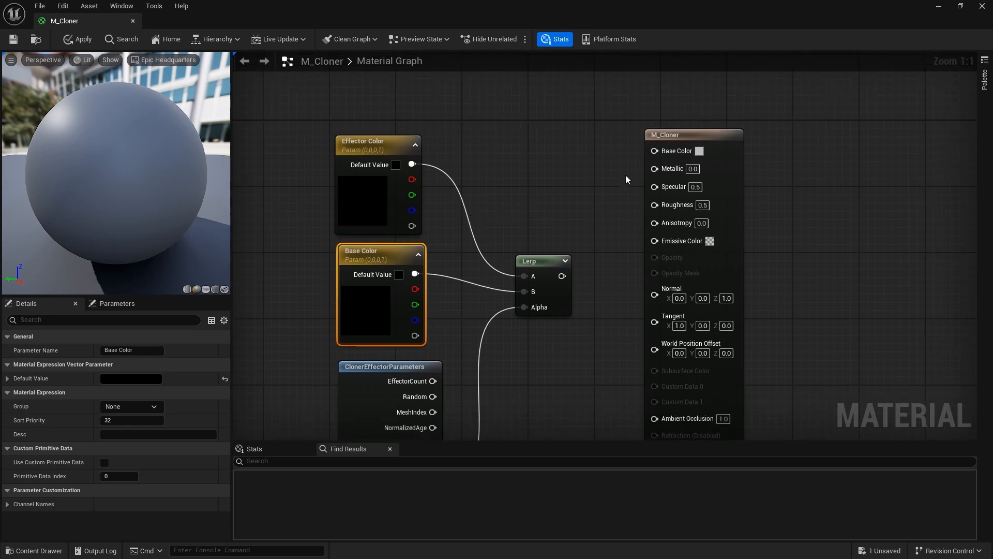
pyautogui.moveTo(692, 141); pyautogui.dragTo(723, 141)
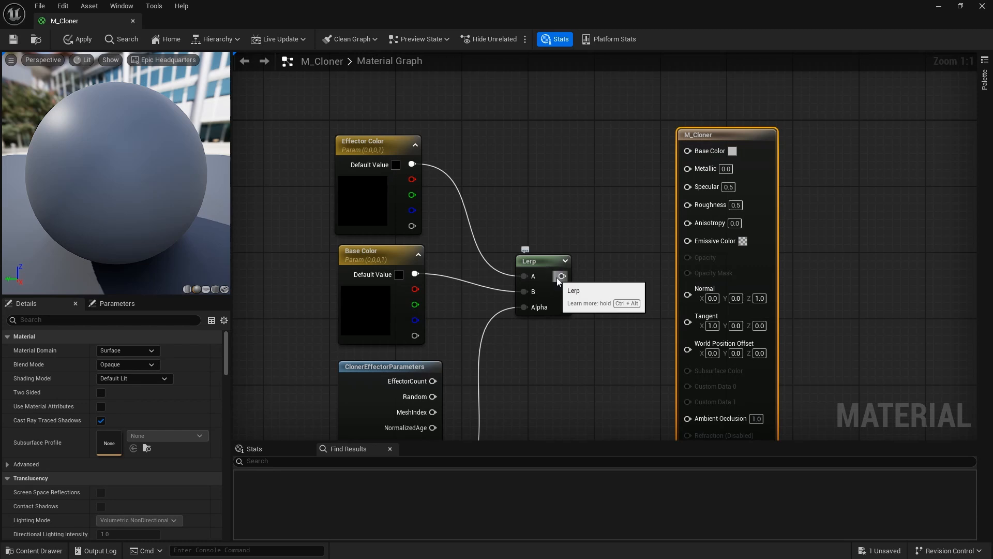
pyautogui.moveTo(562, 276); pyautogui.dragTo(553, 157)
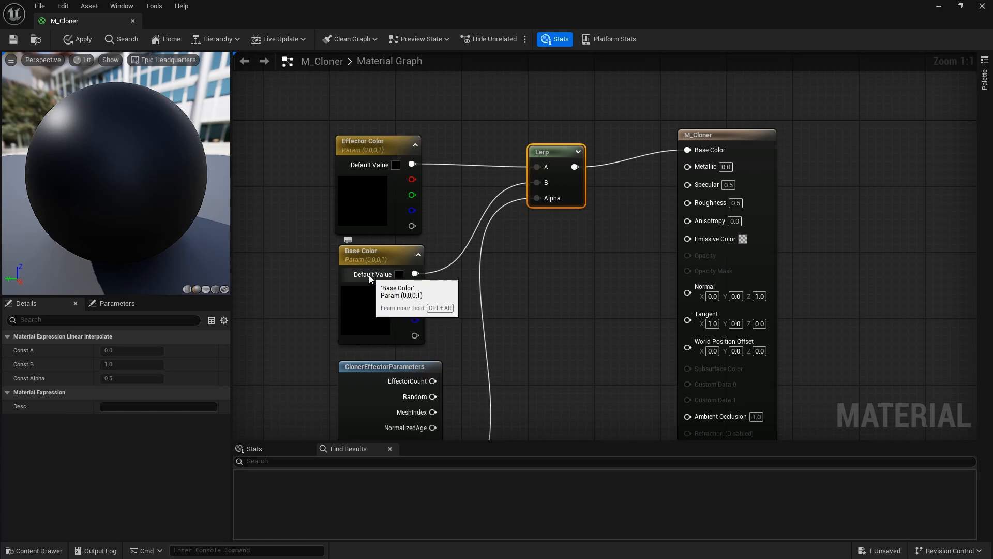
pyautogui.click(77, 39)
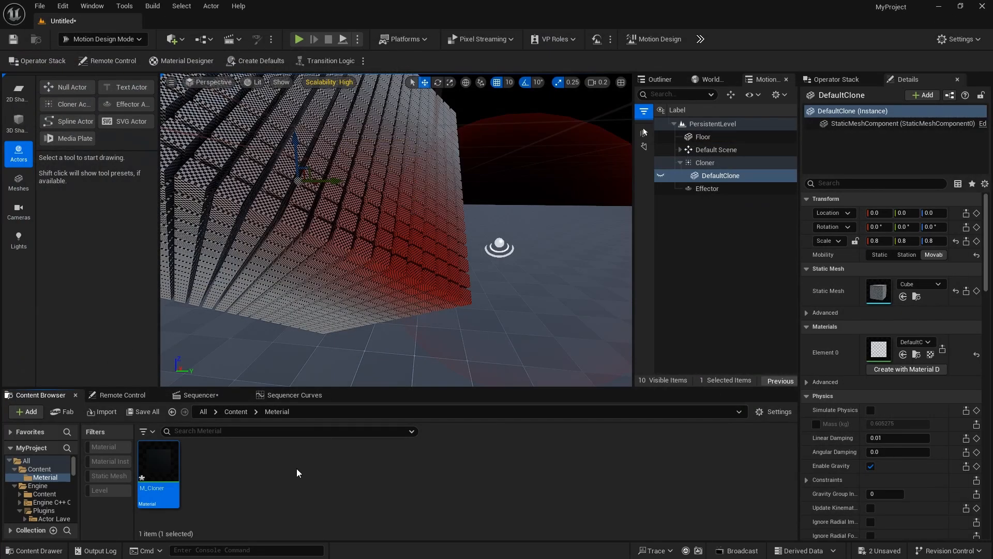
# - Create a material instance of M_Cloner in the Meterial folder and name it M_Cloner_Inst01
pyautogui.rightClick(297, 472)
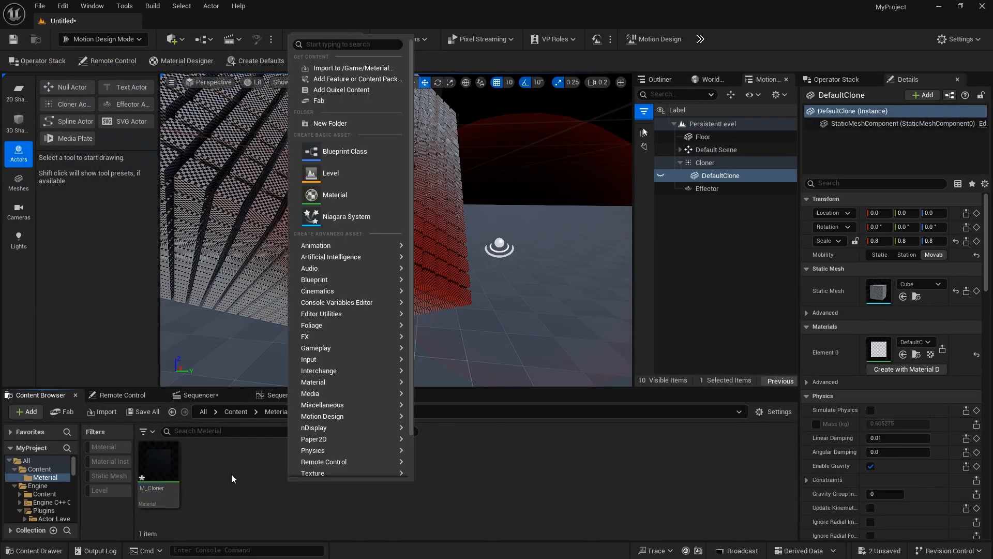
pyautogui.click(165, 468)
pyautogui.rightClick(166, 468)
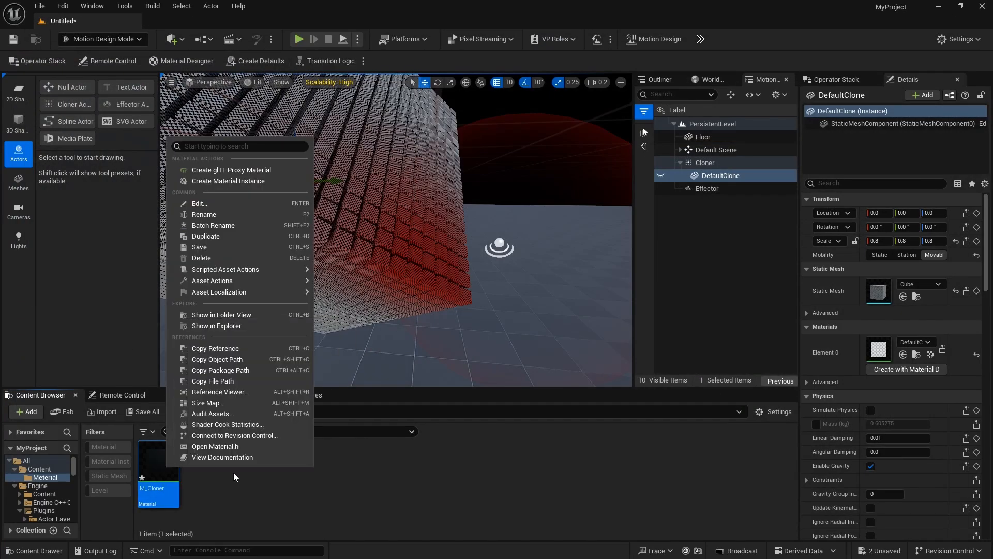
pyautogui.click(269, 181)
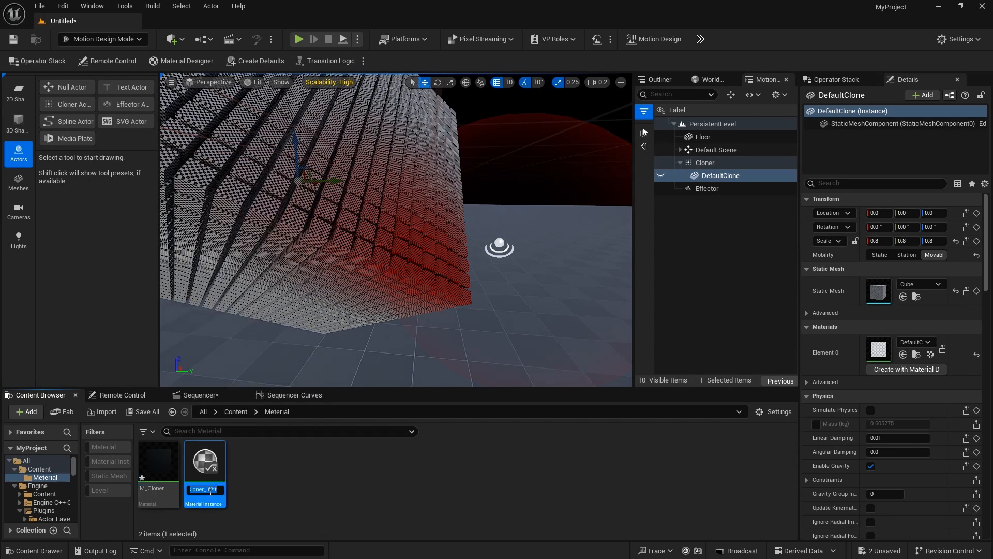
pyautogui.press('Return')
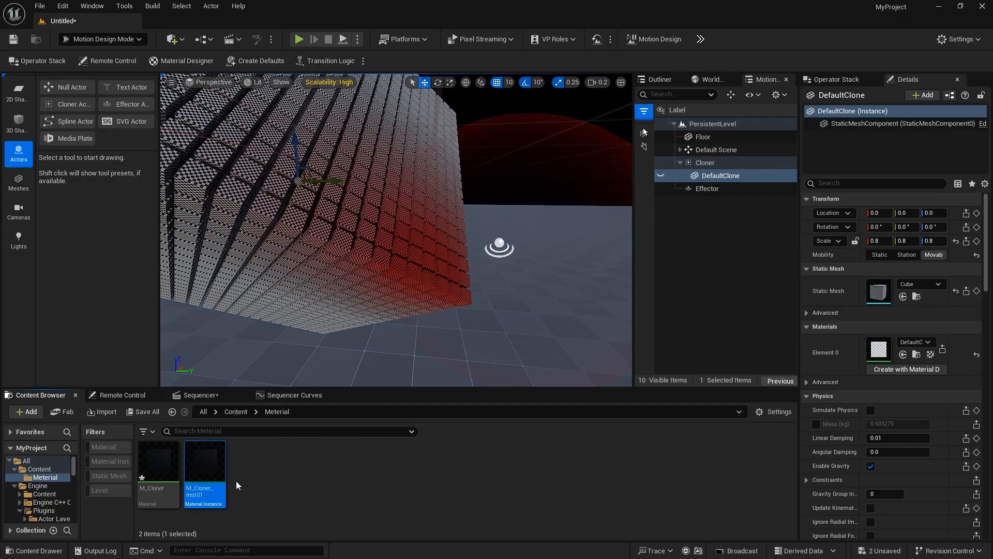
# - Open M_Cloner_Inst01, enable its color overrides and set Base Color to a grey of about 0.307 for R, G and B
pyautogui.doubleClick(216, 449)
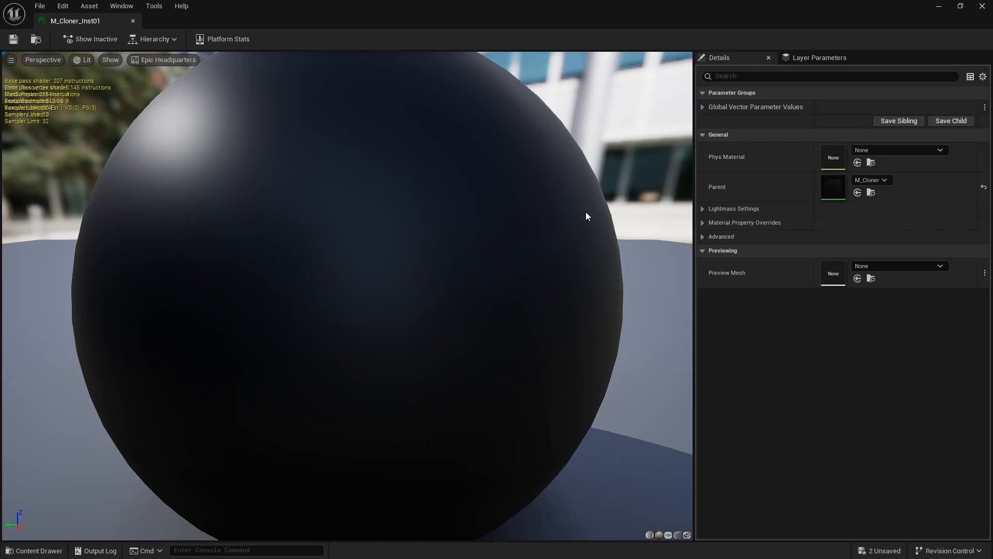
pyautogui.click(716, 107)
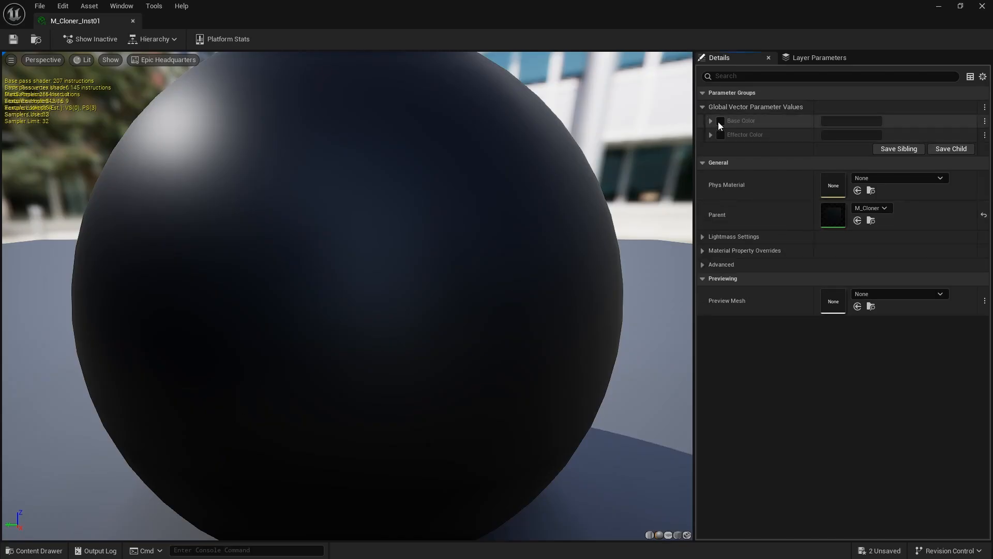
pyautogui.click(721, 121)
pyautogui.click(834, 122)
pyautogui.moveTo(755, 259); pyautogui.dragTo(760, 234)
pyautogui.click(748, 378)
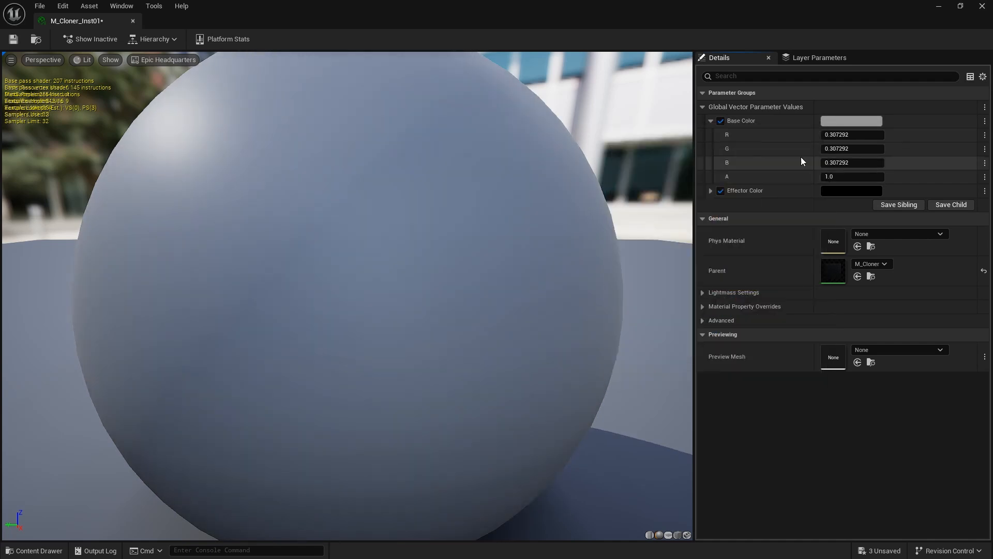
# - Set the instance's Effector Color to light blue (hex sRGB A5B4FF) and assign the instance to DefaultClone's material Element 0
pyautogui.click(722, 123)
pyautogui.click(851, 135)
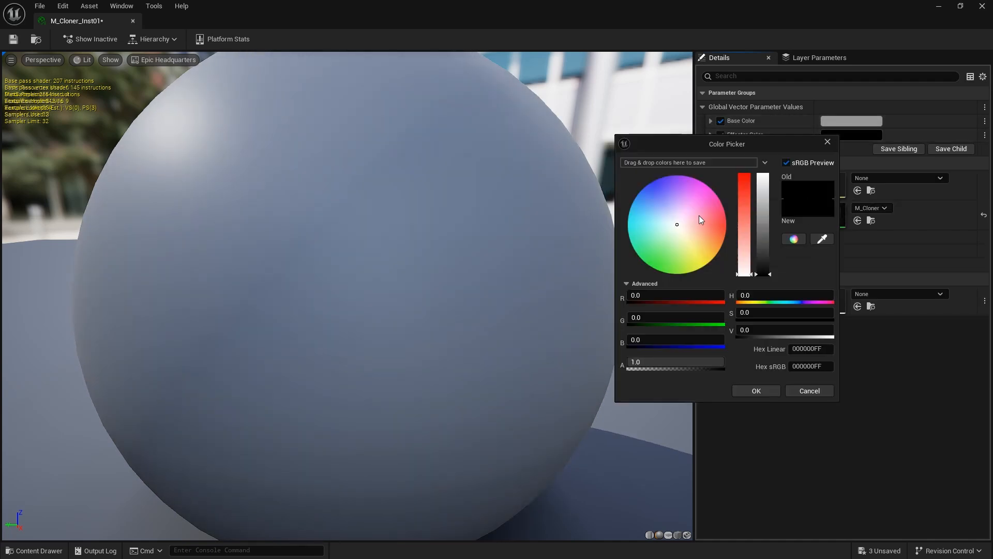
pyautogui.moveTo(700, 216); pyautogui.dragTo(665, 204)
pyautogui.click(755, 390)
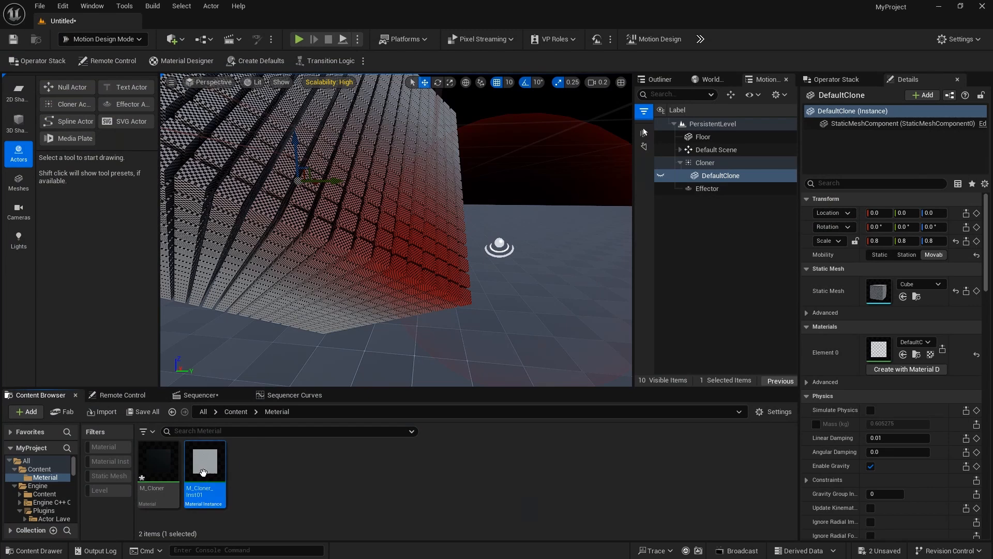
pyautogui.moveTo(205, 472); pyautogui.dragTo(889, 352)
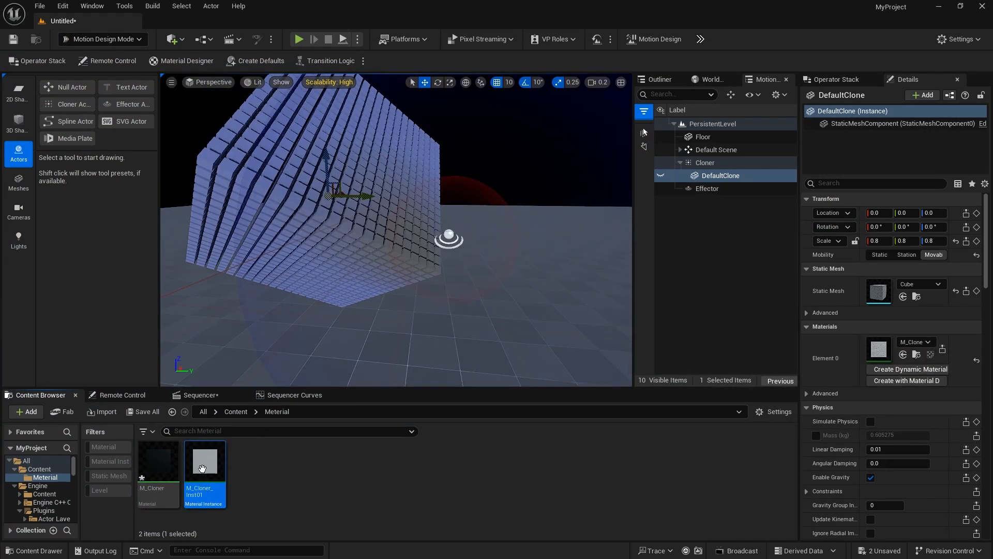
# - Swap the Lerp inputs in M_Cloner so Base Color feeds A and Effector Color feeds B, and apply the material
pyautogui.doubleClick(158, 464)
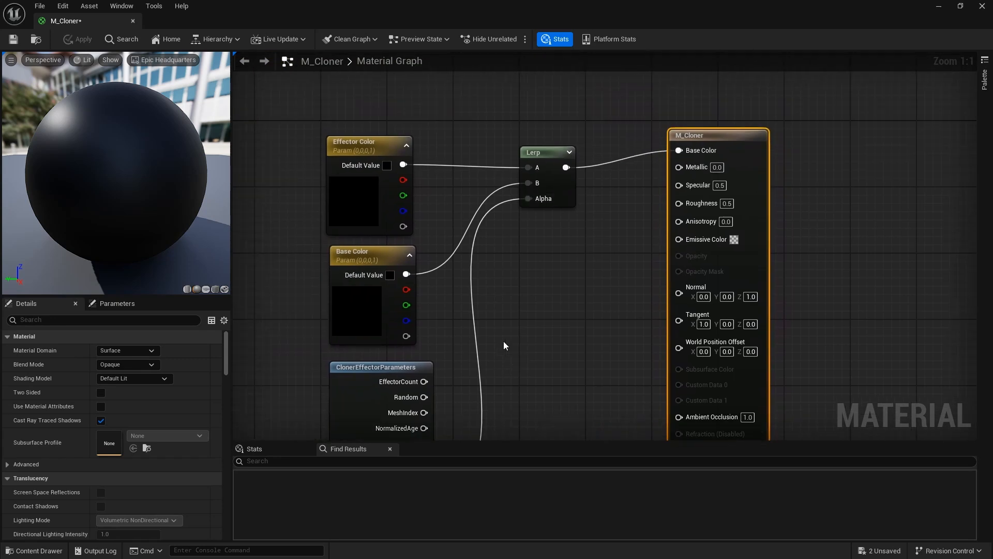
pyautogui.moveTo(406, 274); pyautogui.dragTo(528, 167)
pyautogui.moveTo(404, 165); pyautogui.dragTo(529, 183)
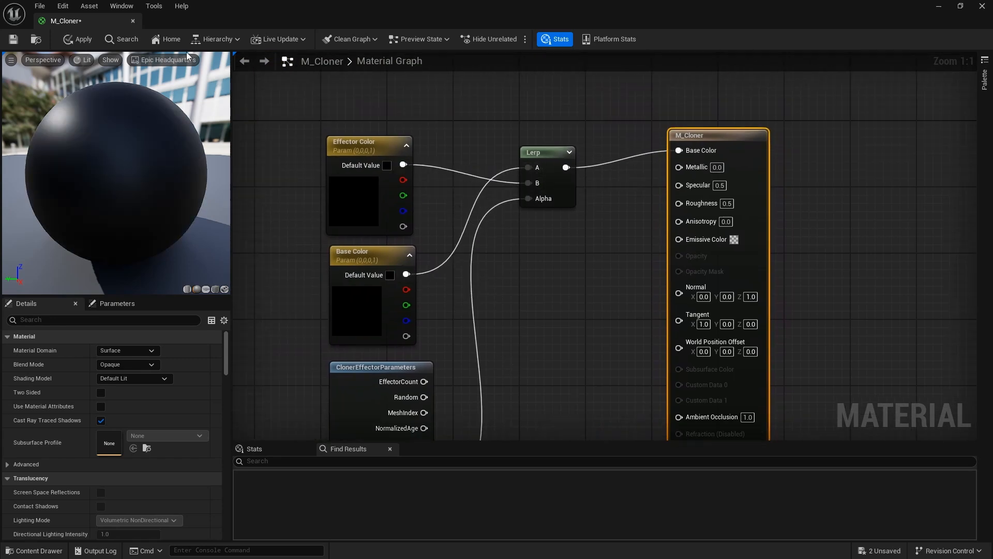
pyautogui.click(76, 39)
pyautogui.hotkey('alt', 'Tab')
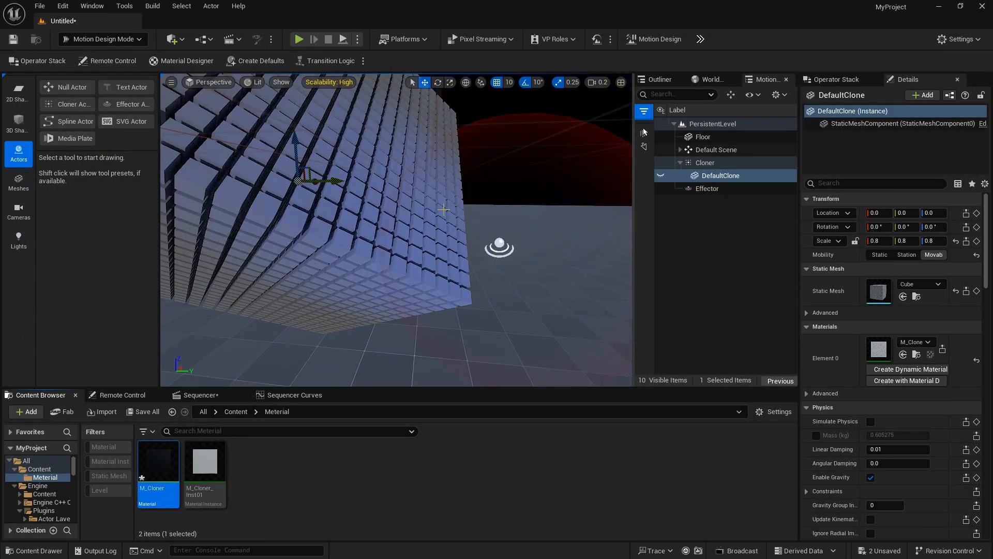
pyautogui.moveTo(444, 209); pyautogui.dragTo(445, 202, button='right')
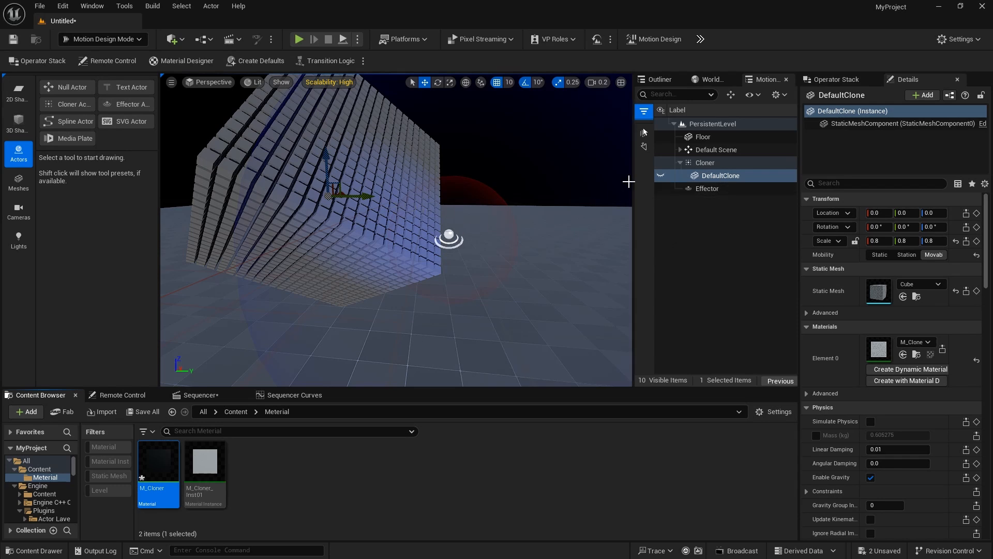
# - Duplicate the DefaultClone mesh under the Cloner and make a copy of the M_Cloner_Inst01 material instance
pyautogui.click(738, 175)
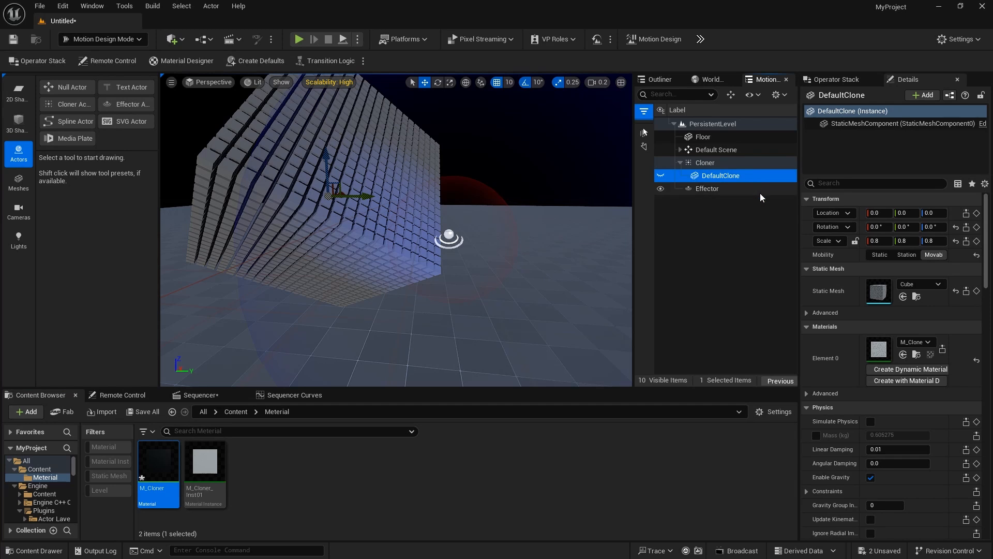
pyautogui.hotkey('ctrl', 'd')
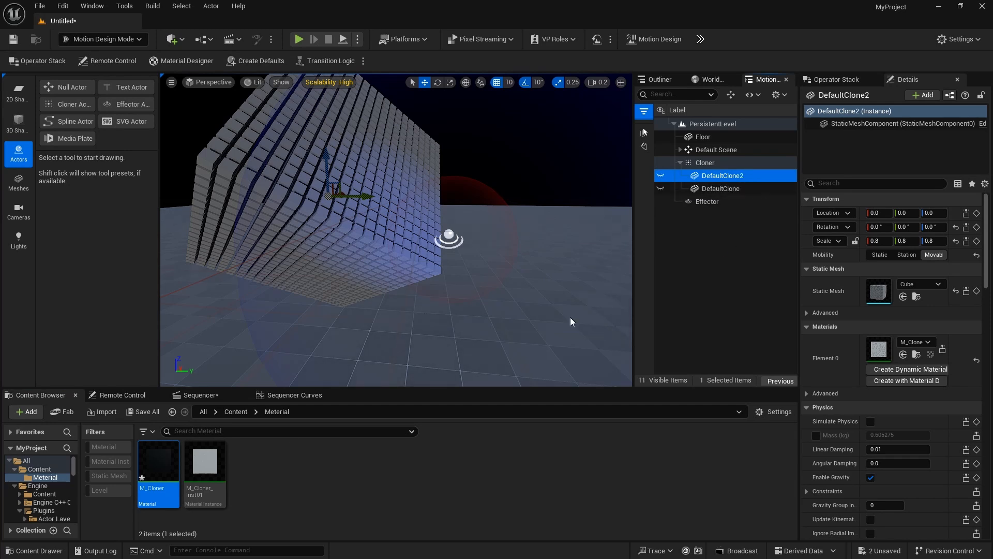
pyautogui.click(205, 466)
pyautogui.hotkey('ctrl', 'v')
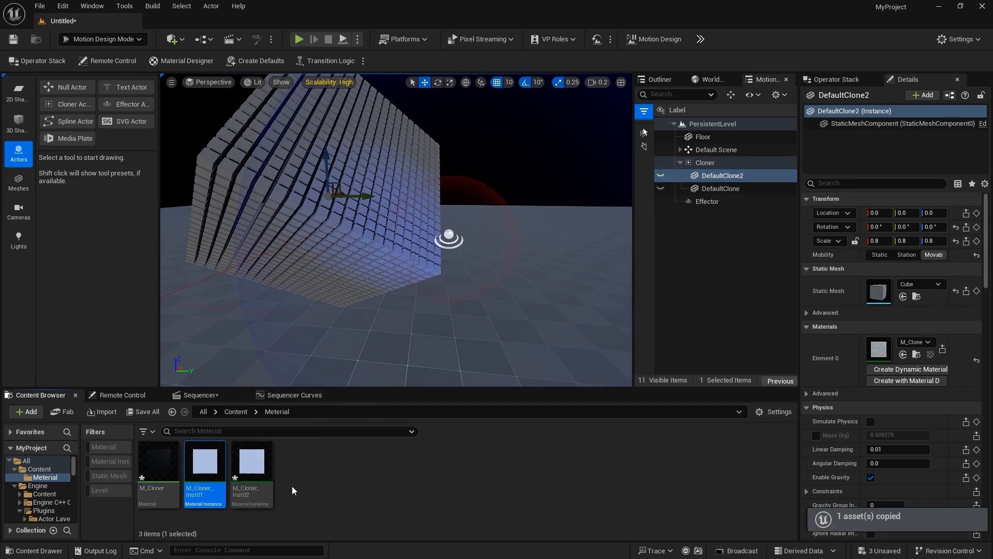
# - Set M_Cloner_Inst02's Effector Color to light green (hex sRGB C9FFC3), save the instance and assign it to DefaultClone2's material Element 0
pyautogui.doubleClick(243, 466)
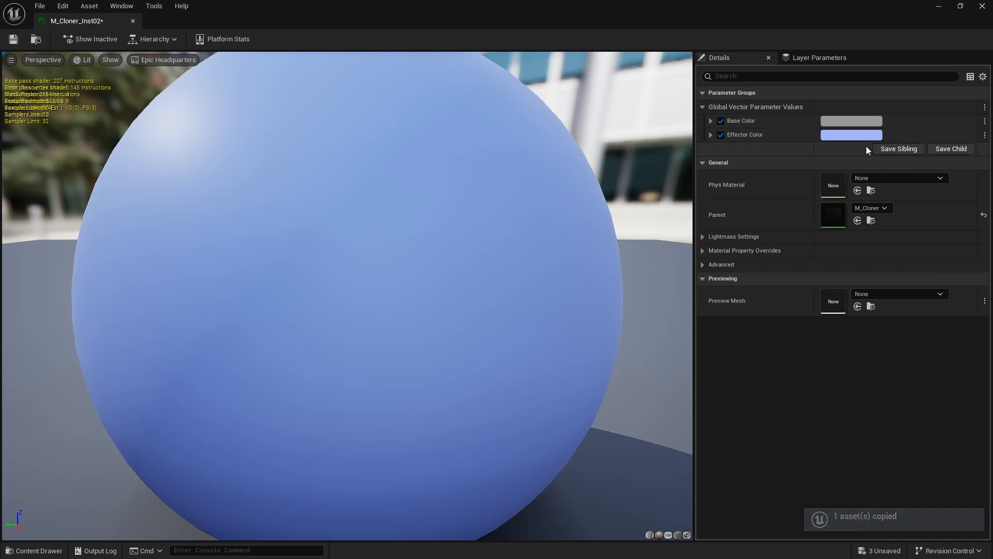
pyautogui.click(839, 136)
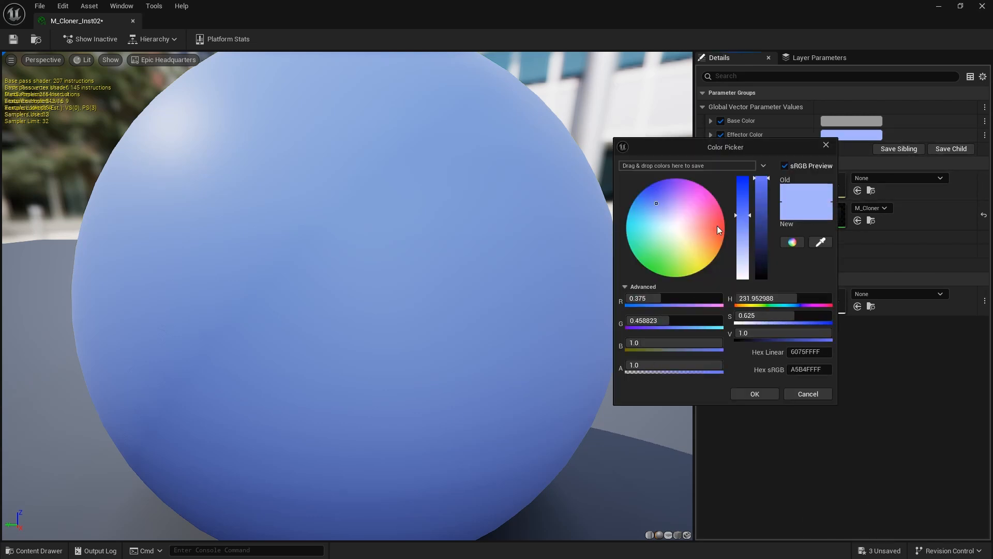
pyautogui.moveTo(679, 241); pyautogui.dragTo(666, 248)
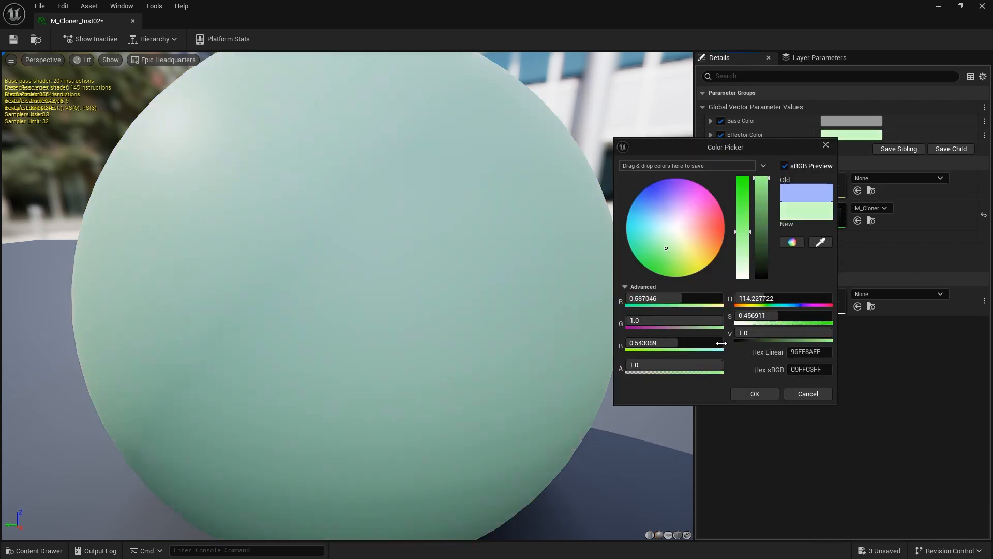
pyautogui.click(755, 394)
pyautogui.click(13, 38)
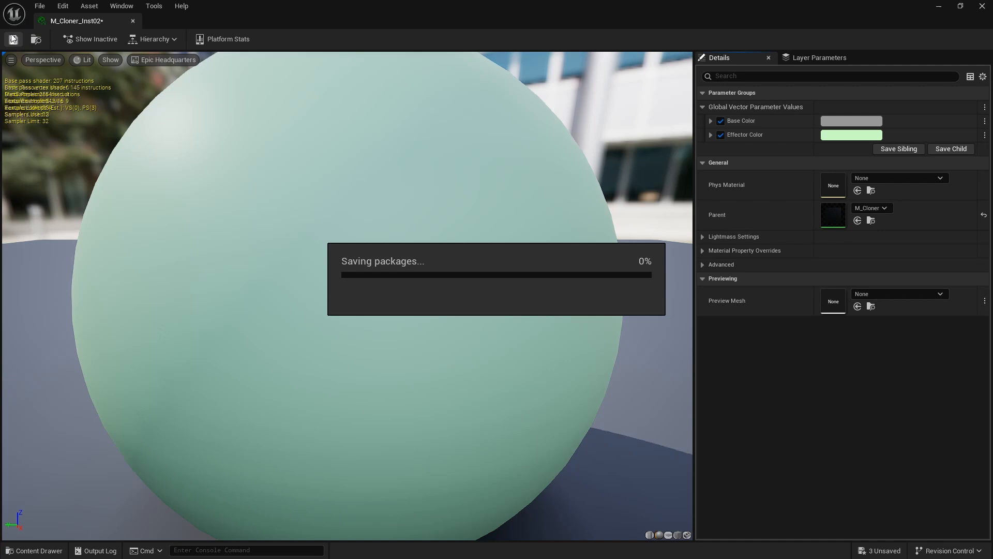
pyautogui.middleClick(63, 21)
pyautogui.moveTo(258, 466); pyautogui.dragTo(880, 351)
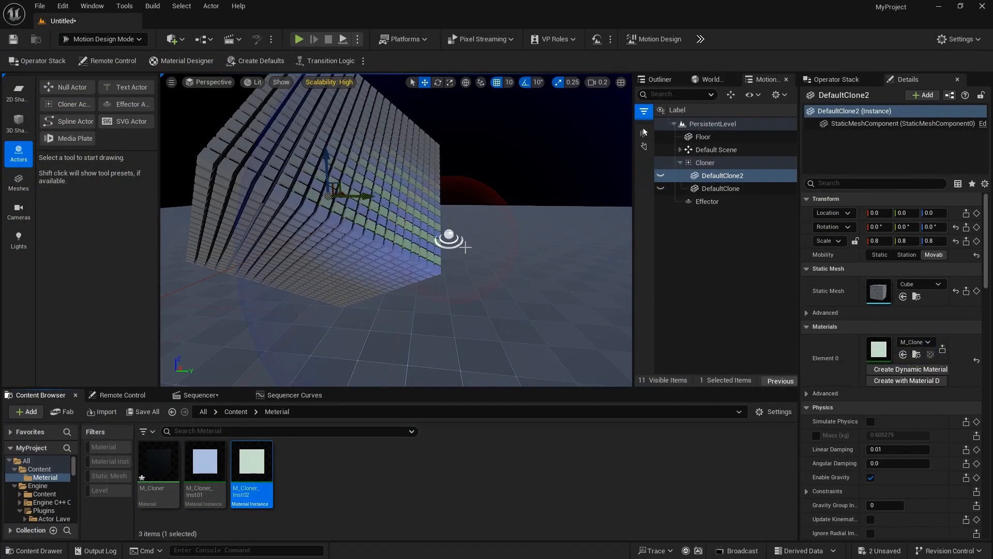
# - Brighten M_Cloner_Inst01's Base Color to a light grey of about 0.79 for R, G and B (hex sRGB E6E6E6)
pyautogui.doubleClick(217, 495)
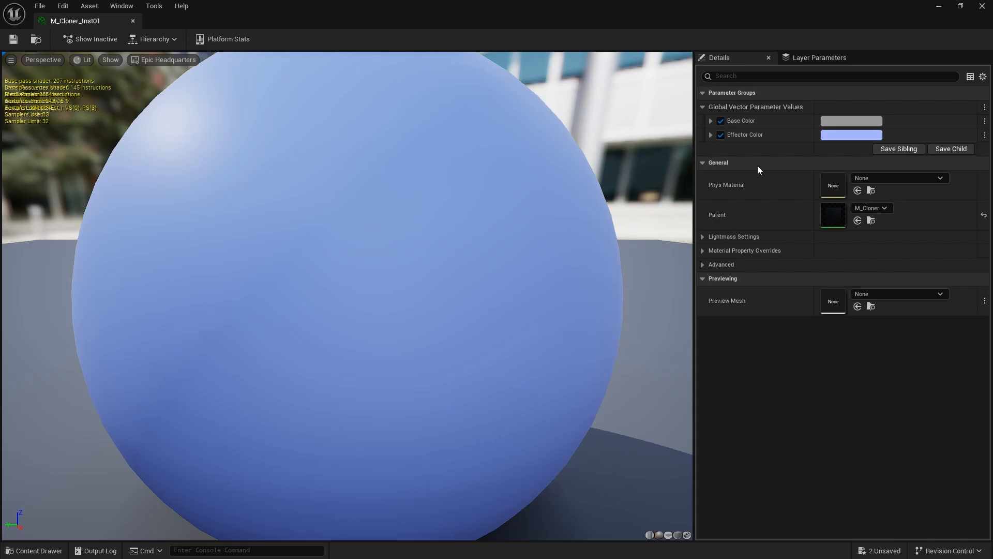
pyautogui.click(836, 122)
pyautogui.moveTo(756, 228); pyautogui.dragTo(757, 183)
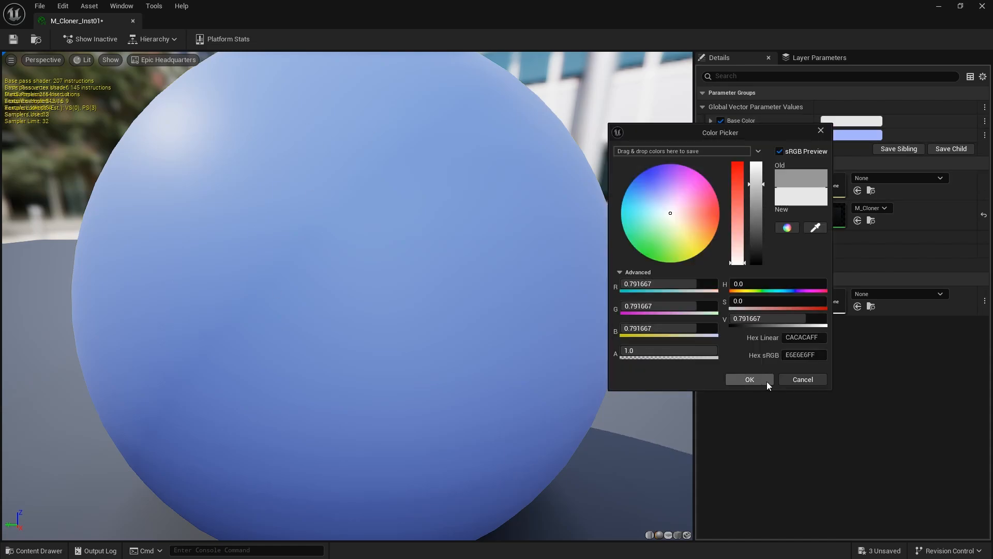
pyautogui.click(767, 381)
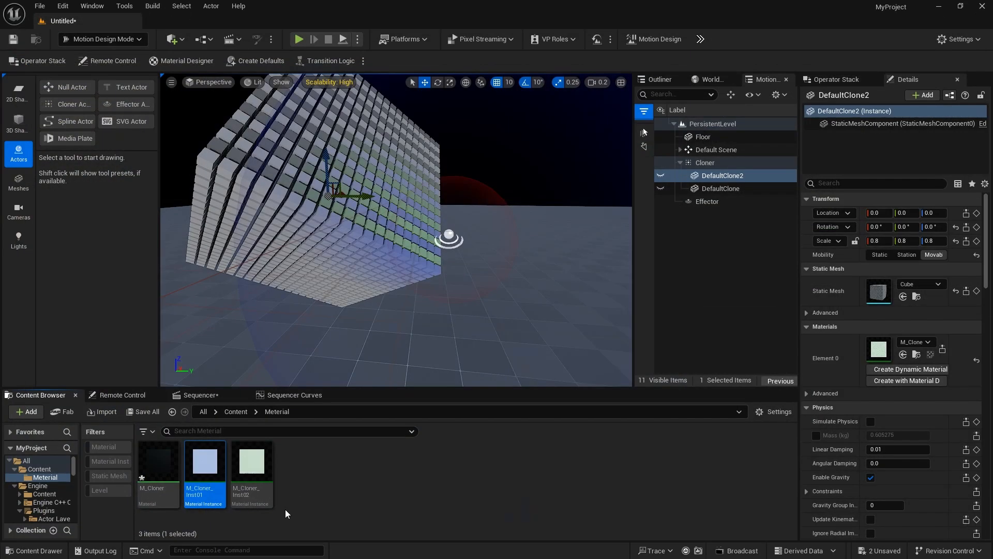
# - Copy the Base Color hex sRGB value E6E6E6FF from M_Cloner_Inst01 to M_Cloner_Inst02's Base Color
pyautogui.doubleClick(252, 476)
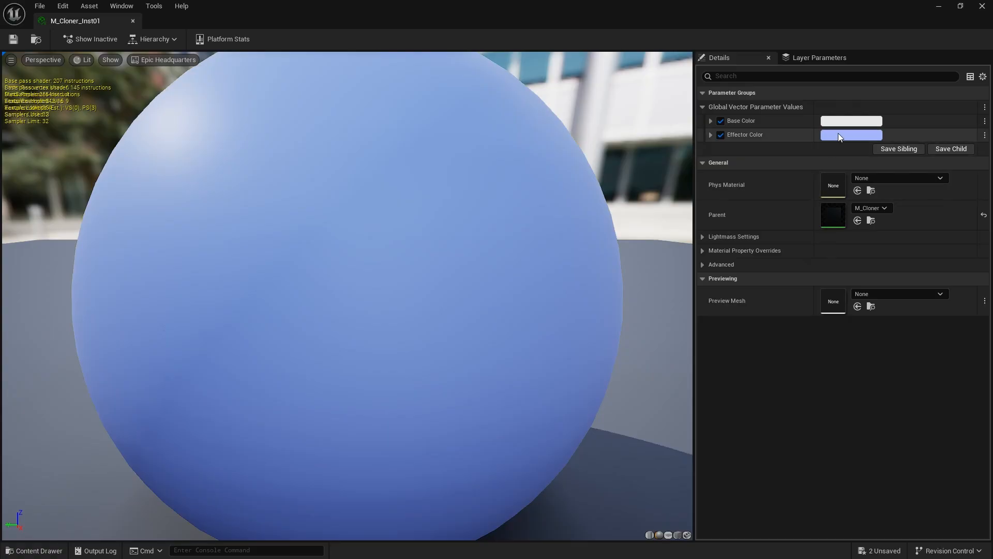
pyautogui.click(841, 122)
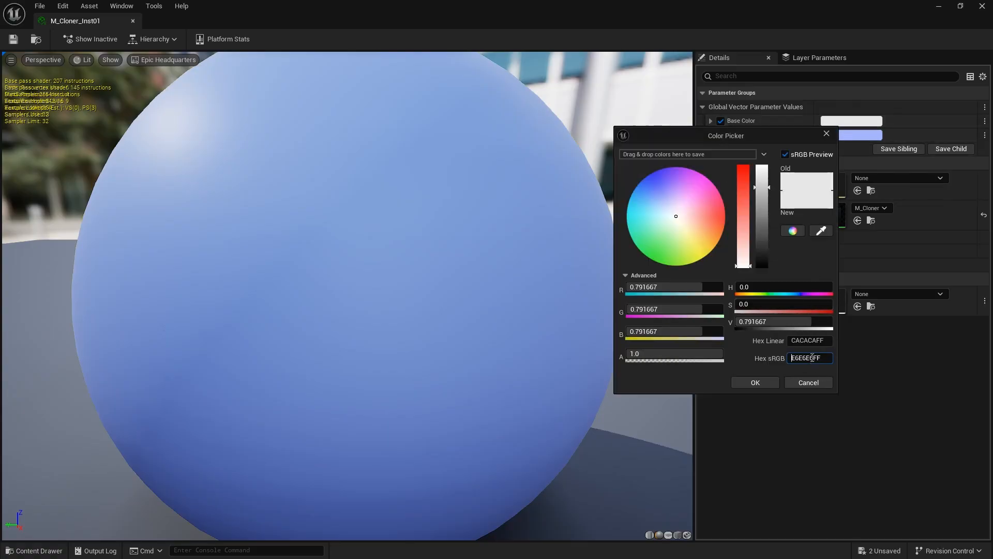
pyautogui.click(807, 383)
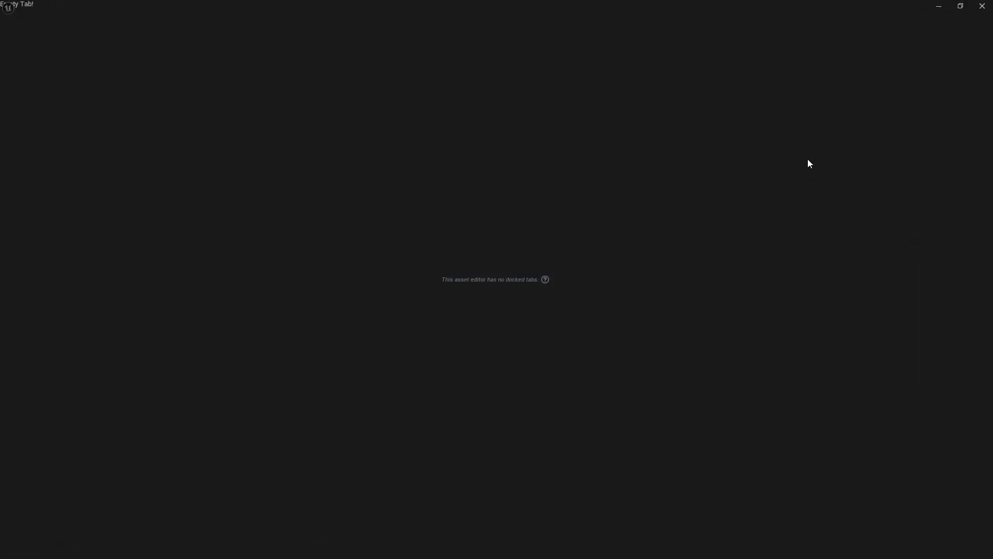
pyautogui.click(840, 117)
pyautogui.click(796, 350)
pyautogui.click(760, 375)
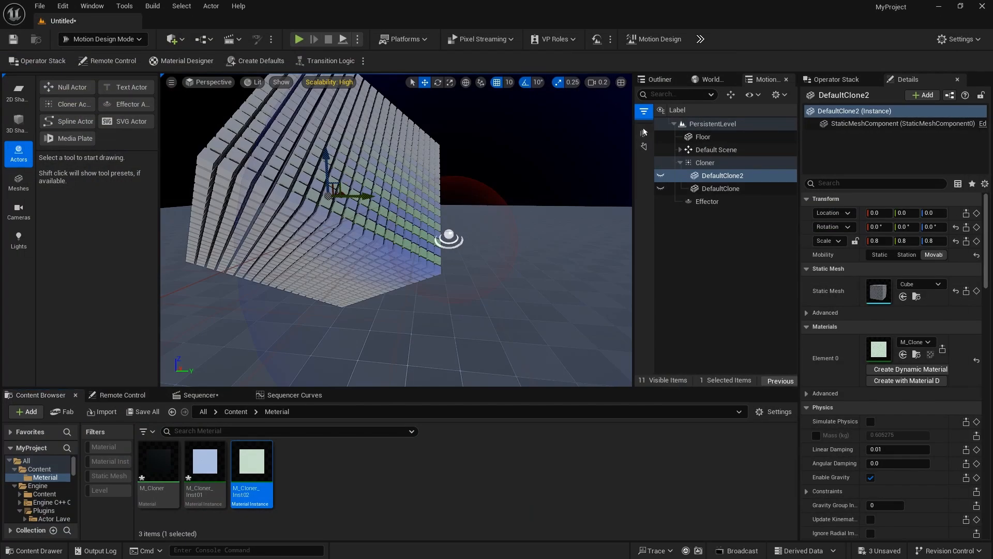
# - Set the Cloner's Mesh Render Mode to Random
pyautogui.click(251, 138)
pyautogui.click(714, 162)
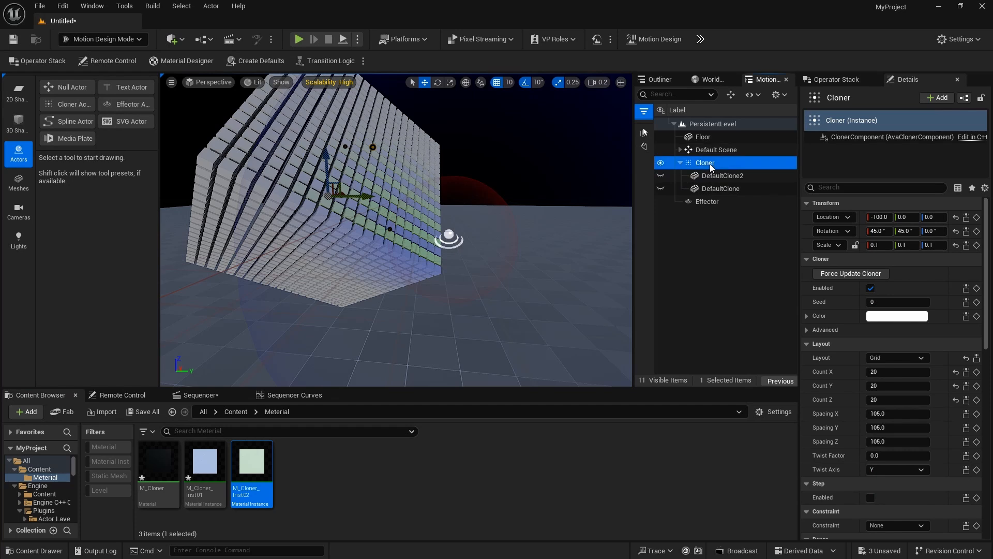
pyautogui.scroll(-4, 880, 311)
pyautogui.scroll(-5, 874, 306)
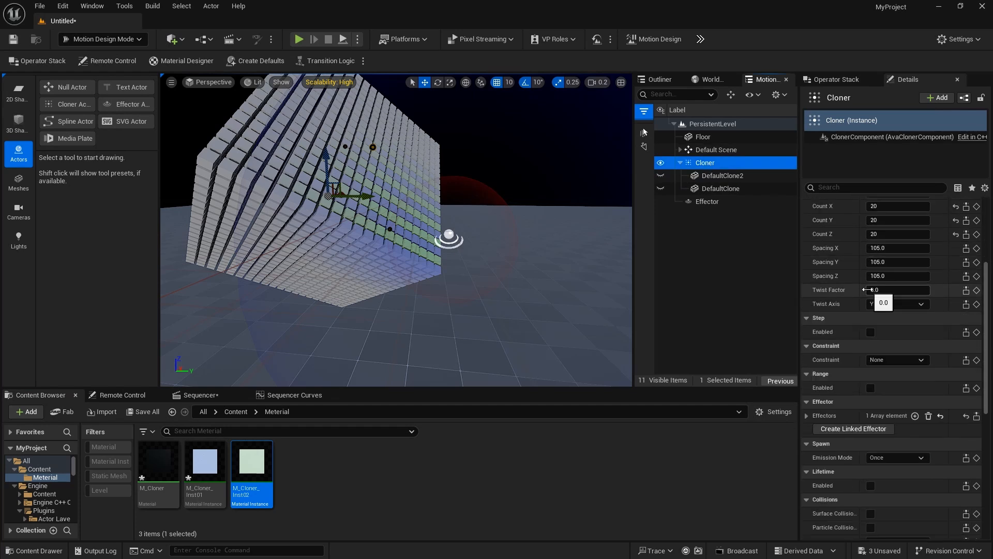
pyautogui.scroll(-5, 869, 292)
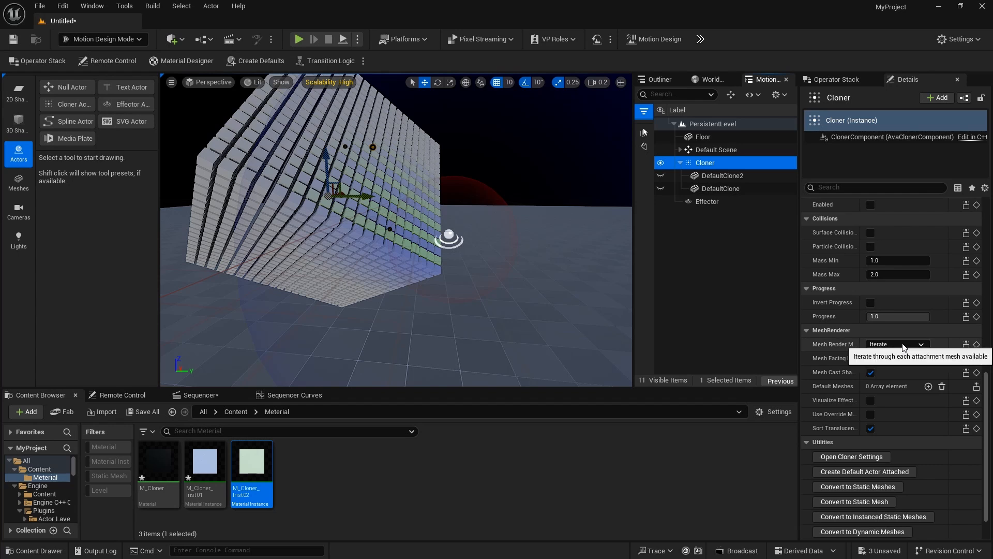
pyautogui.click(910, 347)
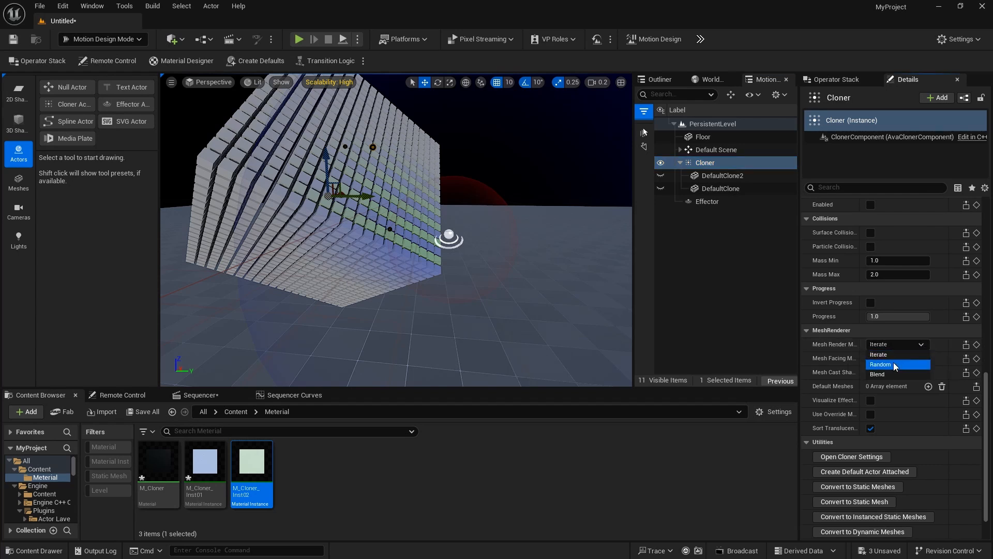
pyautogui.click(898, 362)
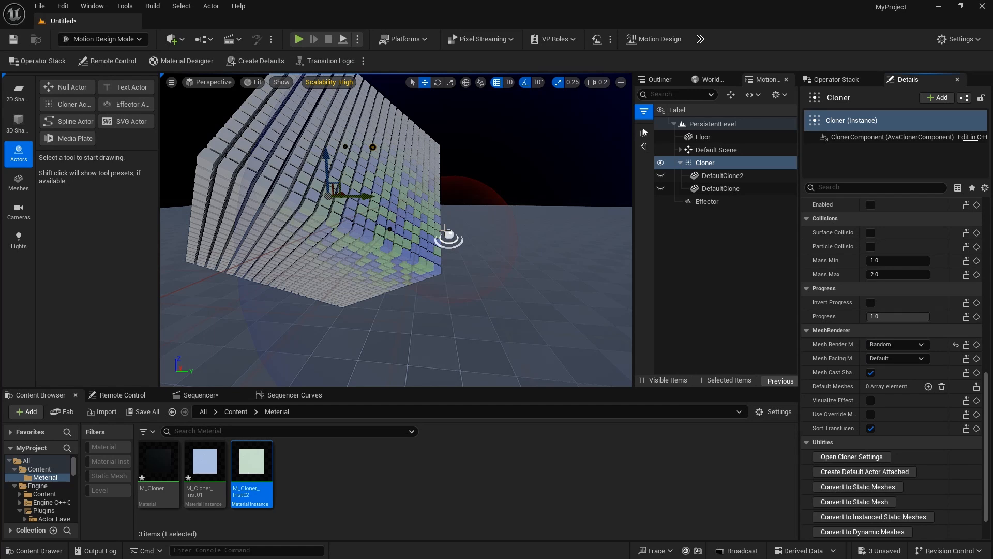
# - Move the Effector to Y 160 and Z -20, and enlarge its inner radius to about 67.9 and outer radius to about 173.3
pyautogui.click(445, 230)
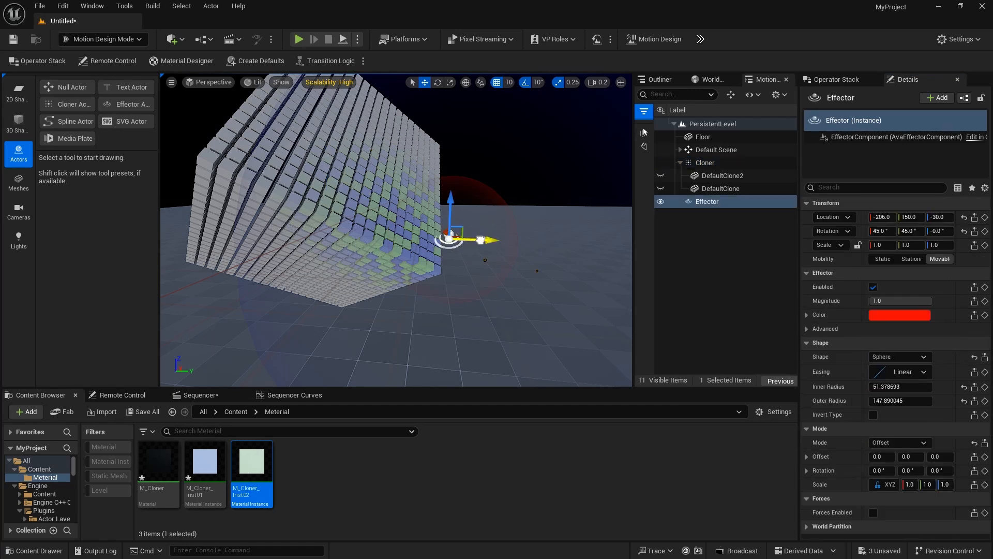
pyautogui.moveTo(481, 240); pyautogui.dragTo(450, 208)
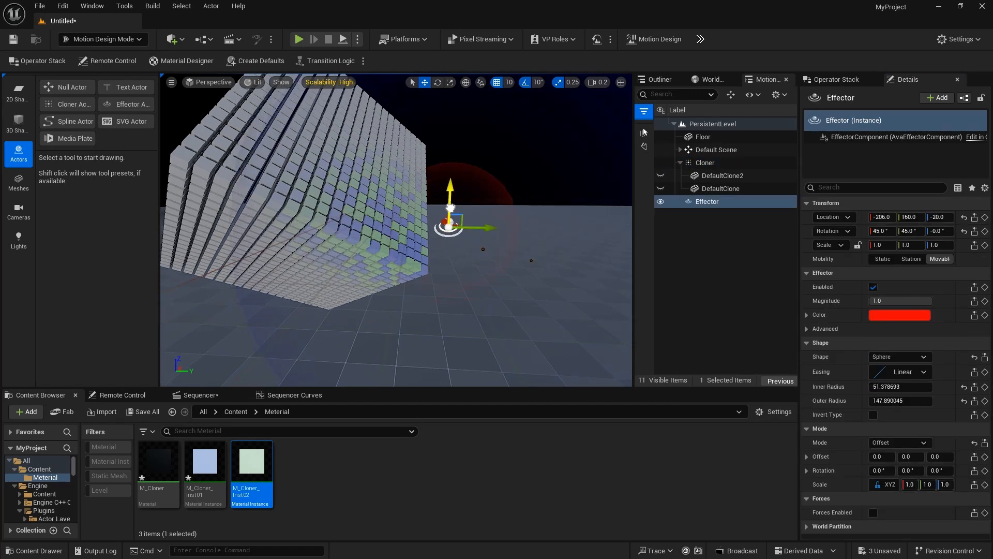
pyautogui.moveTo(450, 207); pyautogui.dragTo(438, 204, button='right')
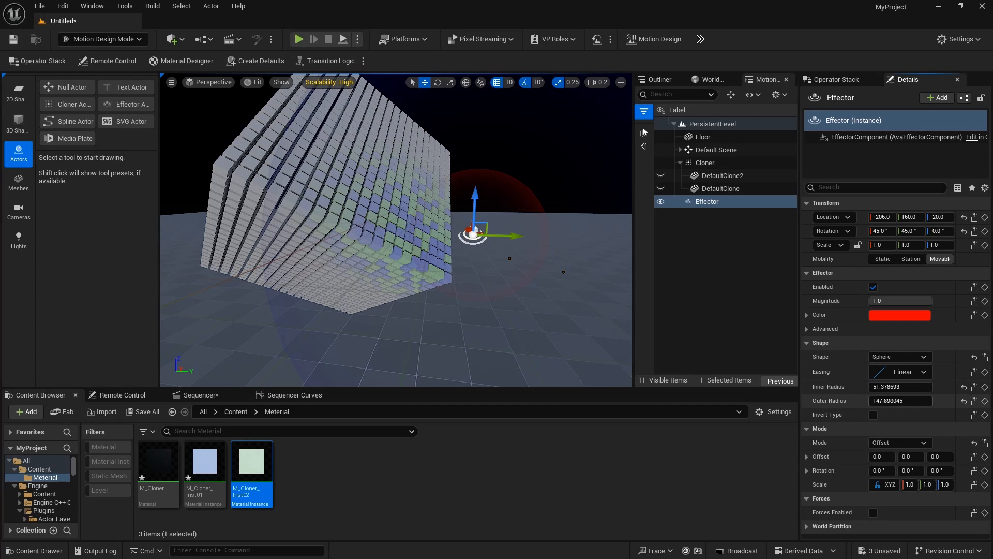
pyautogui.moveTo(900, 387); pyautogui.dragTo(914, 386)
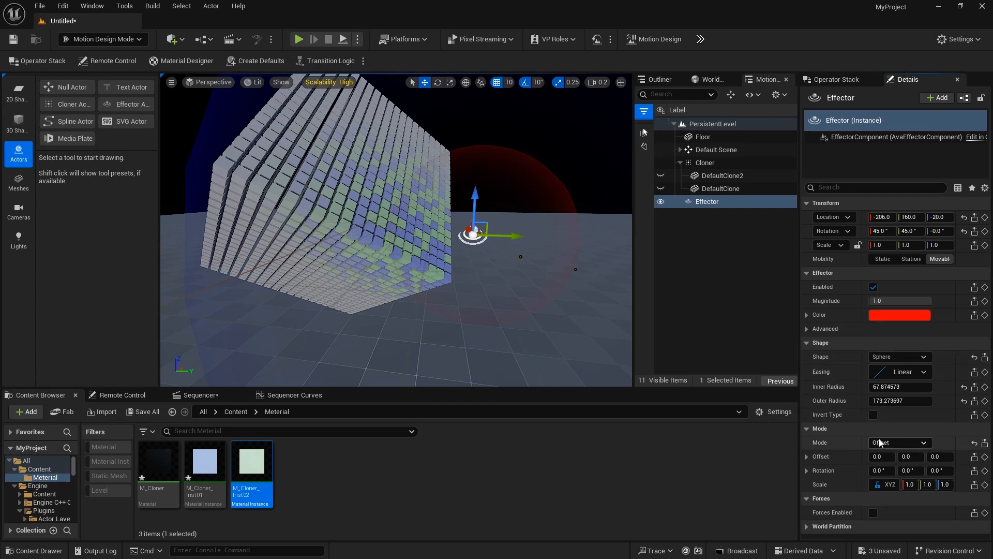
# - Change the Effector's mode to Noise and set its Scale Strength to 0.1 on all axes
pyautogui.click(911, 442)
pyautogui.click(911, 472)
pyautogui.scroll(-1, 926, 466)
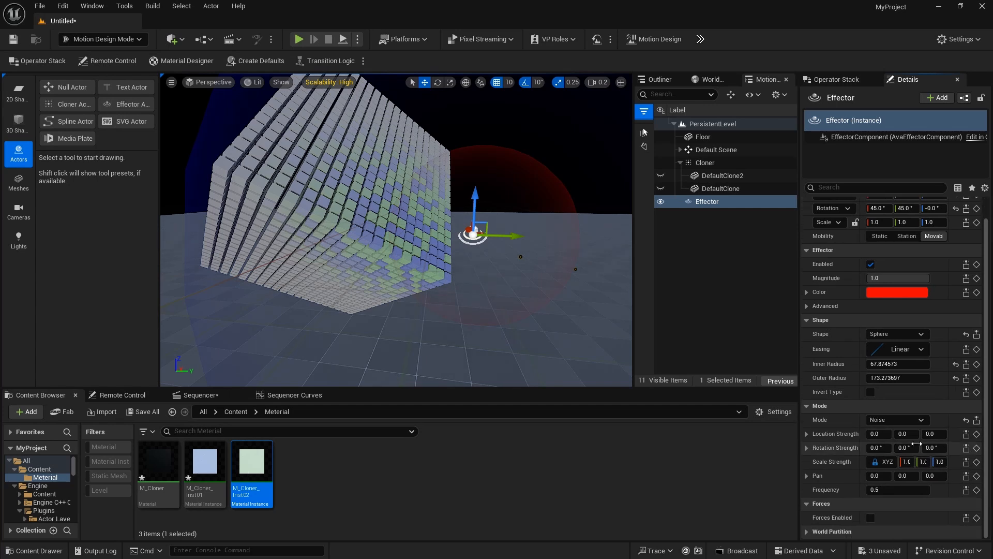
pyautogui.click(940, 461)
pyautogui.write('0.1')
pyautogui.press('Return')
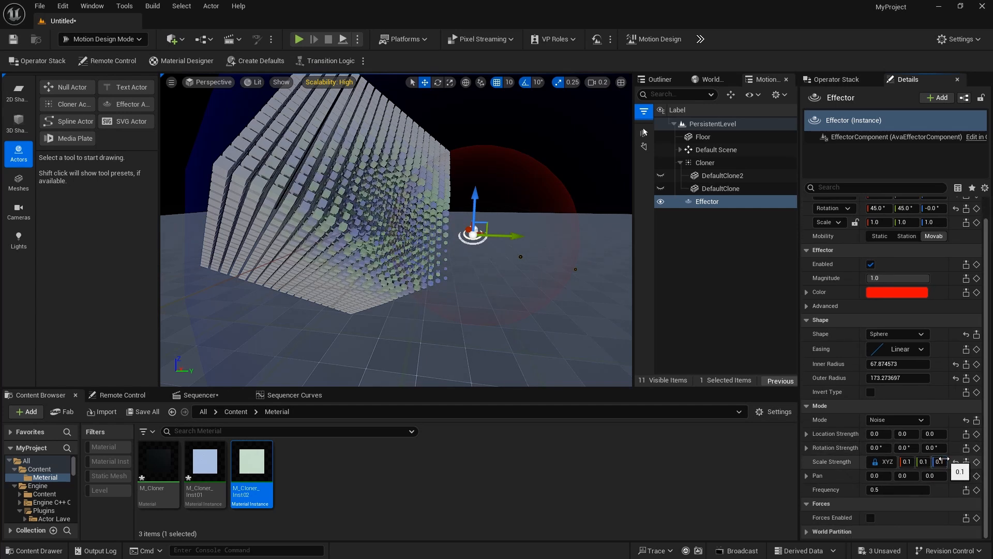
# - Try a Z Pan of 1.0 on the Effector's noise and settle on 2.0
pyautogui.click(936, 476)
pyautogui.write('1')
pyautogui.press('Return')
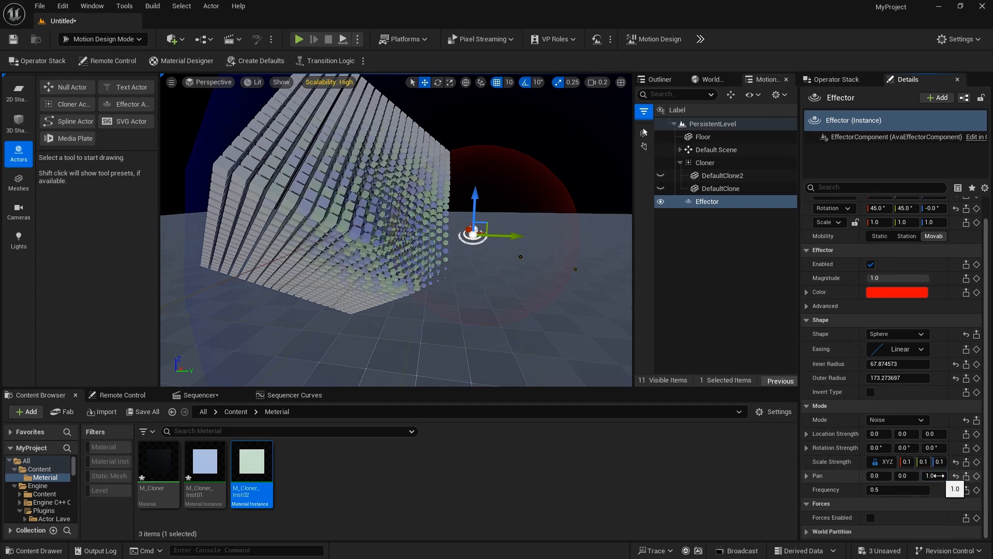
pyautogui.click(936, 477)
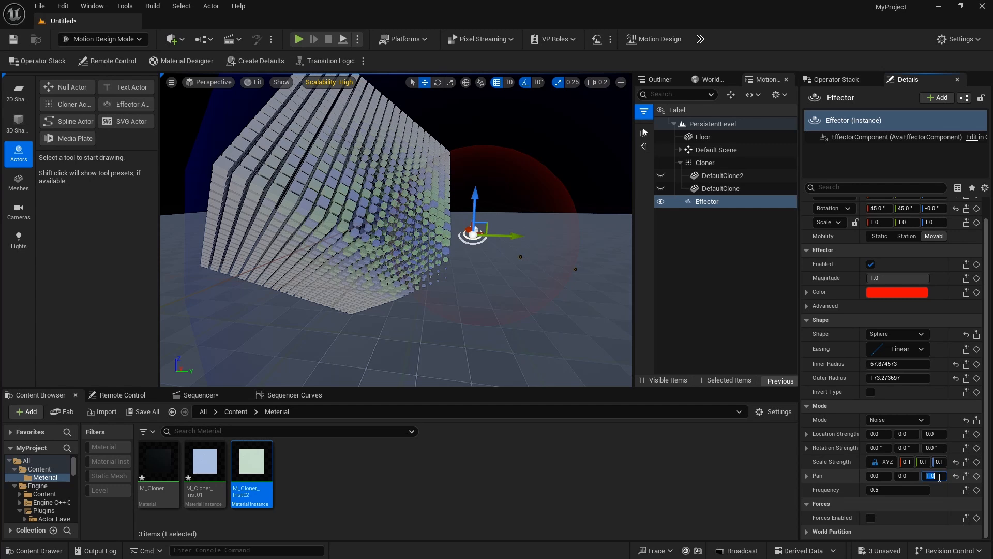
pyautogui.write('2')
pyautogui.press('Return')
# - Try a noise Frequency of 2.0, and settle on a Frequency of 3.0 with Scale Strength 0.2 on all axes
pyautogui.click(915, 490)
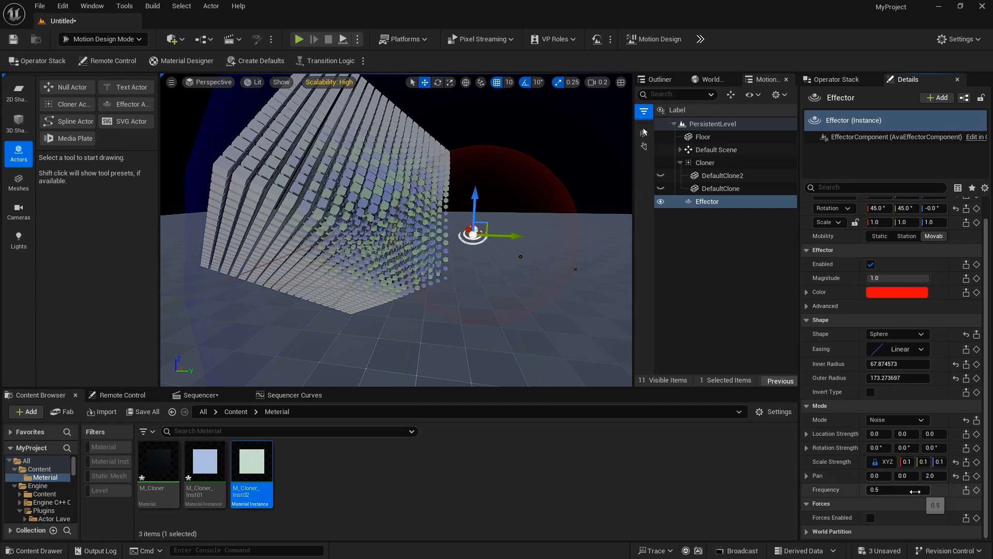
pyautogui.write('2')
pyautogui.press('Return')
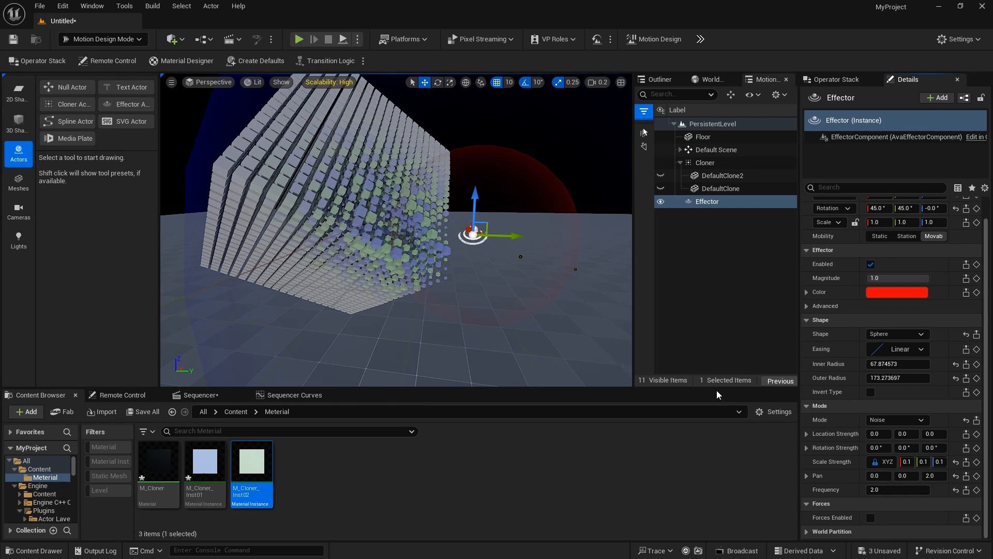
pyautogui.moveTo(926, 461); pyautogui.dragTo(929, 487)
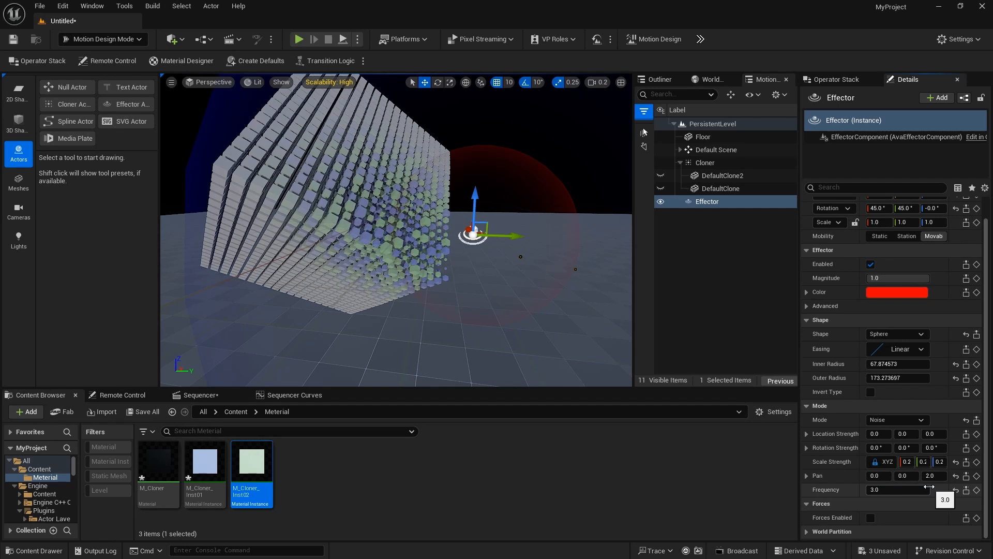
# - Switch the viewport to look through the AvaCineCameraActor0 camera
pyautogui.click(208, 82)
pyautogui.click(245, 215)
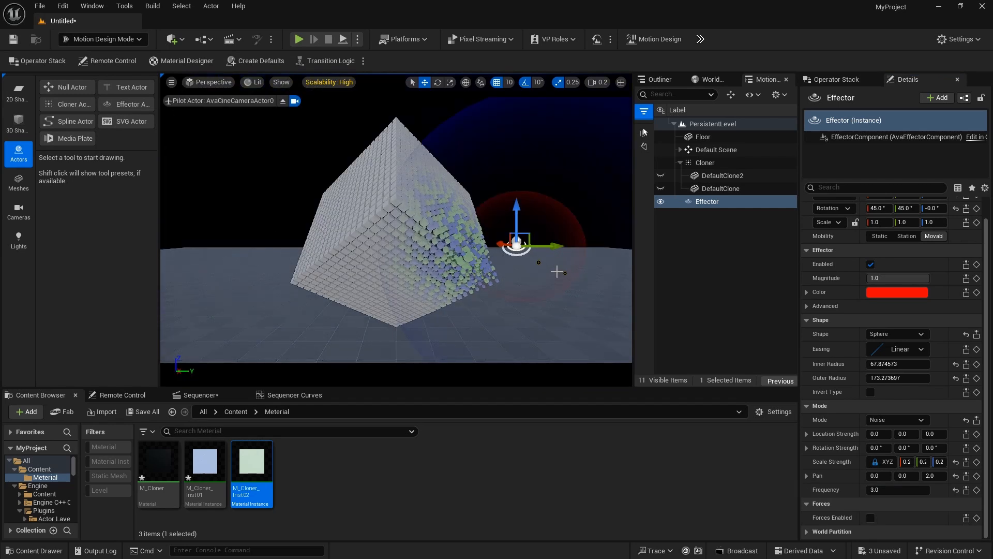
pyautogui.click(539, 171)
# - Set the scale of both DefaultClone and DefaultClone2 to 1.0 on all axes
pyautogui.click(706, 162)
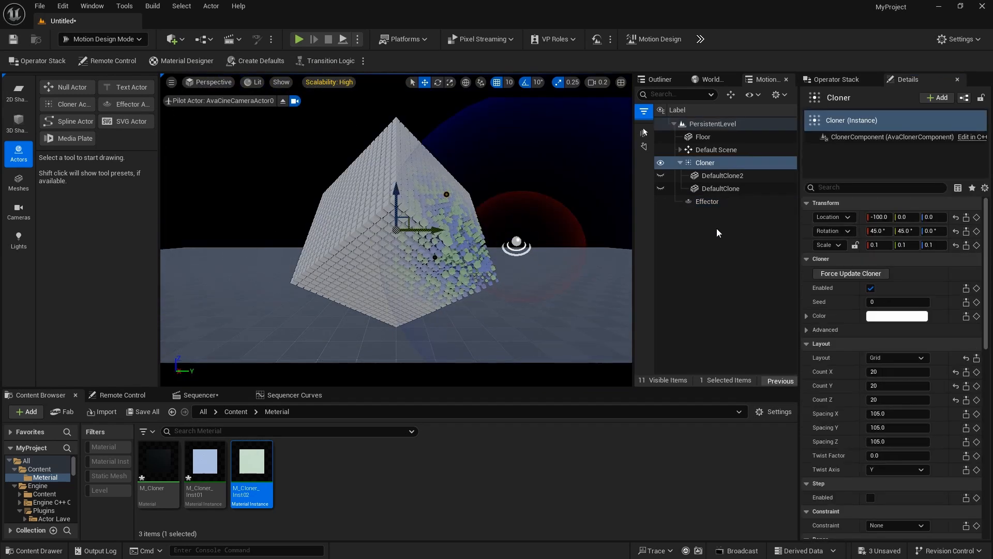
pyautogui.click(720, 188)
pyautogui.click(879, 241)
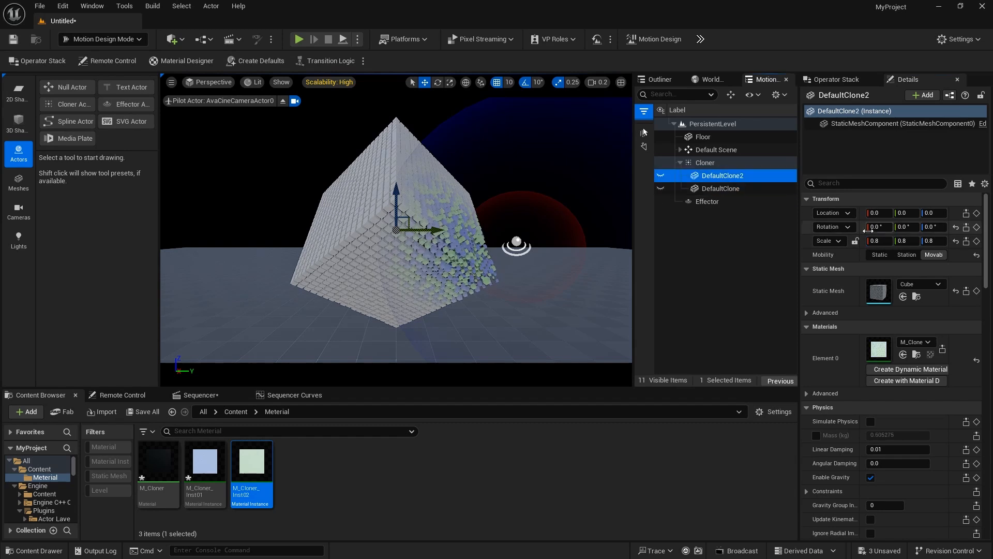
pyautogui.write('1')
pyautogui.press('Return')
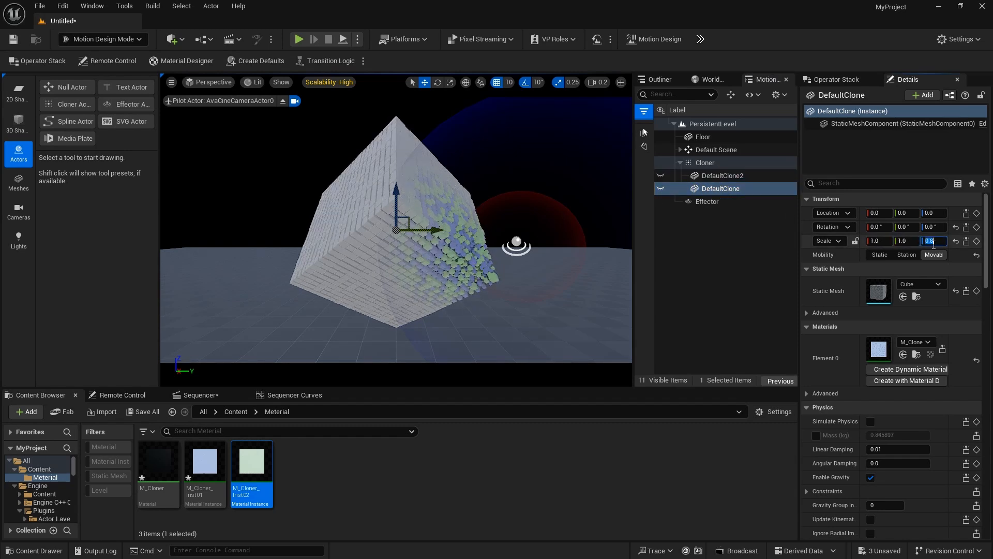
pyautogui.scroll(-1, 926, 415)
# - Set the Cloner's grid Spacing X, Y and Z to 120
pyautogui.click(706, 162)
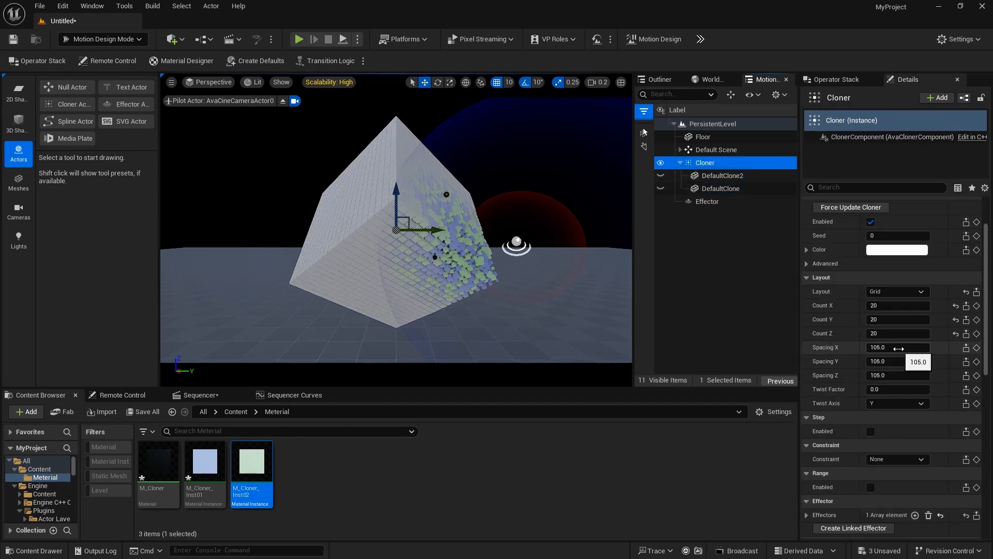
pyautogui.click(911, 347)
pyautogui.write('120')
pyautogui.press('Return')
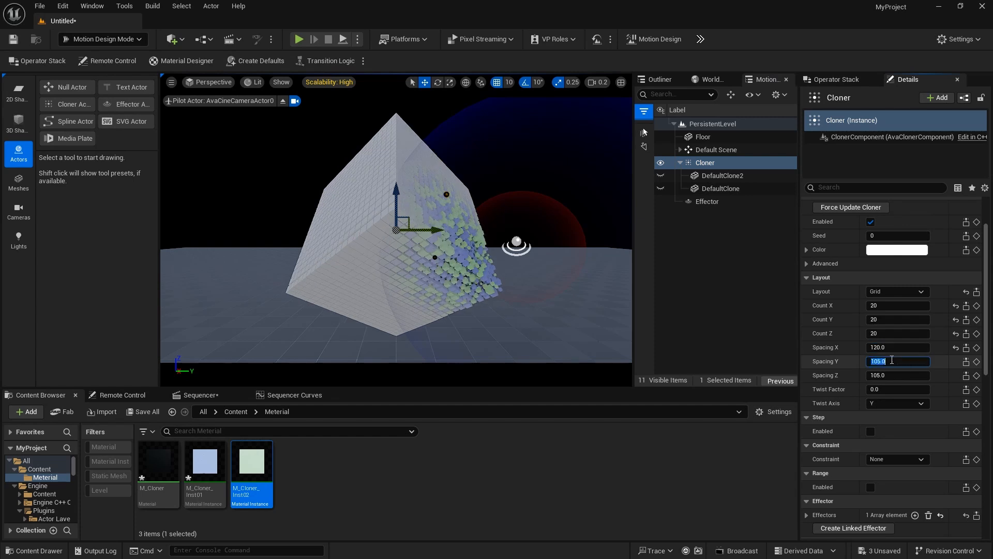
pyautogui.click(912, 361)
pyautogui.write('120')
pyautogui.press('Return')
pyautogui.click(910, 375)
pyautogui.write('120')
pyautogui.press('Return')
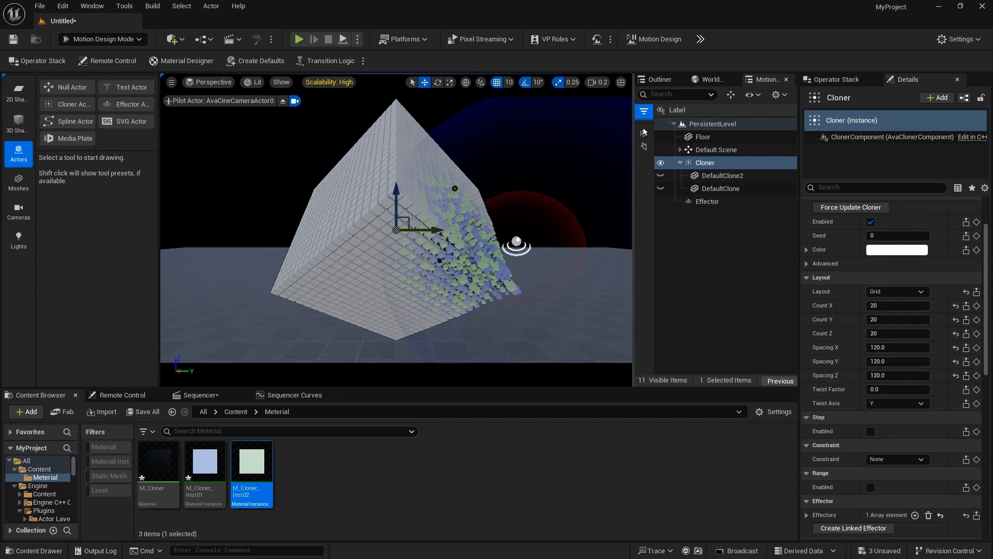
# - Duplicate the Effector to the opposite side of the cube and place the copy at X -164, Y -170, Z 40
pyautogui.click(539, 247)
pyautogui.click(533, 242)
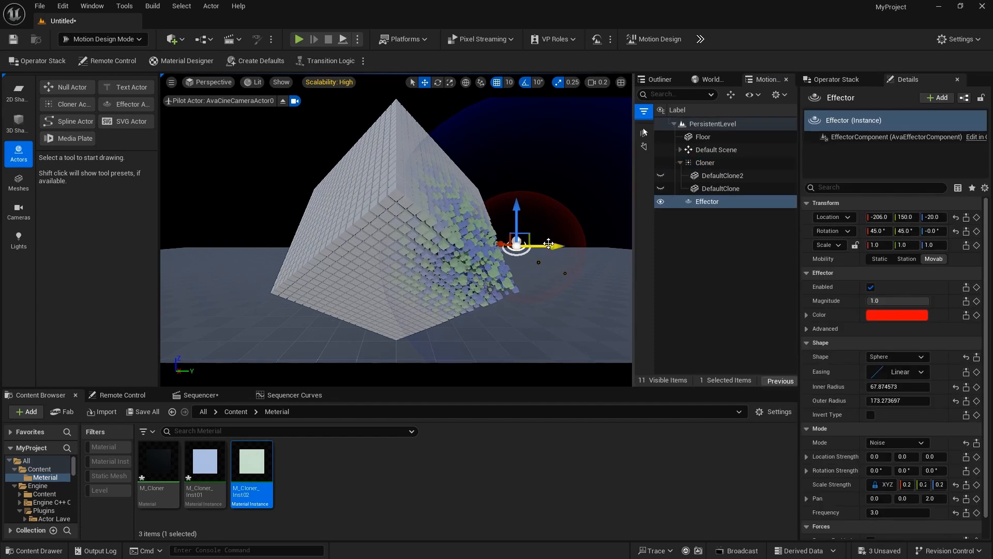
pyautogui.keyDown('alt'); pyautogui.moveTo(552, 250); pyautogui.dragTo(303, 238); pyautogui.keyUp('alt')
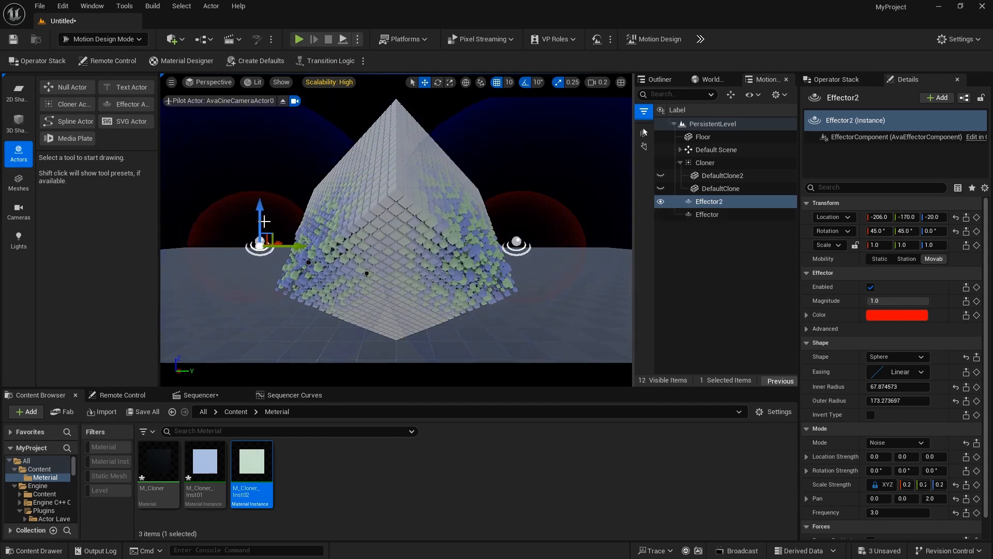
pyautogui.moveTo(261, 221); pyautogui.dragTo(262, 174)
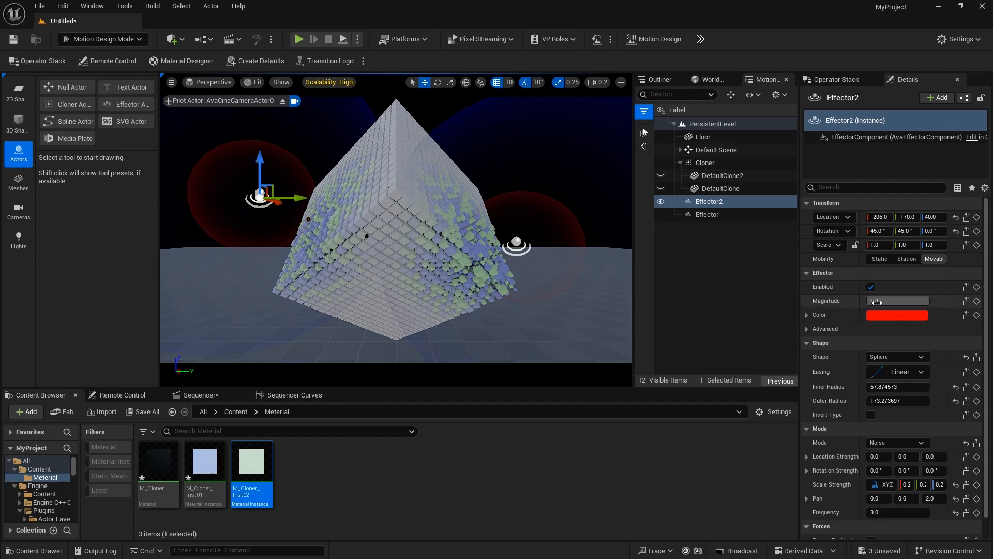
pyautogui.moveTo(879, 216); pyautogui.dragTo(906, 217)
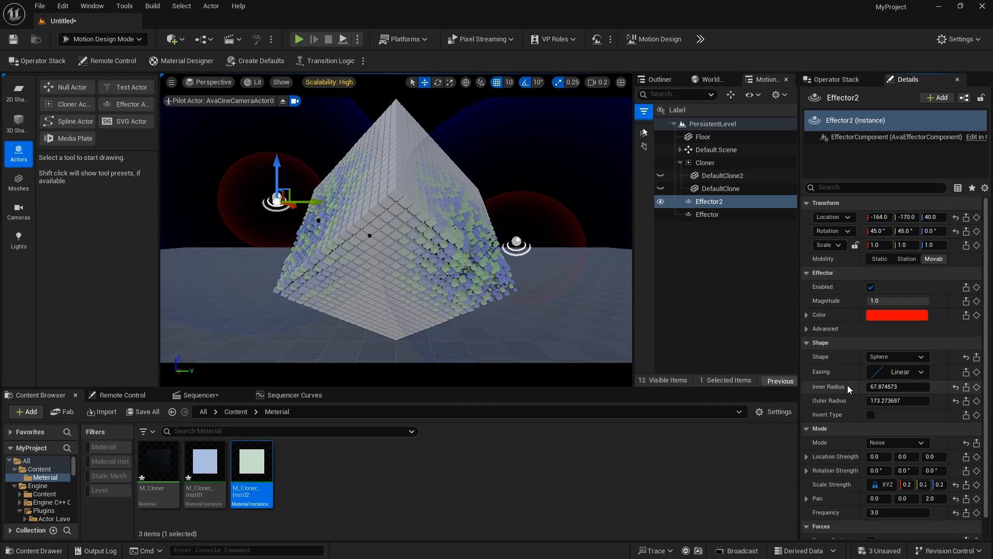
# - Set Effector2's Scale Strength to 1.0 on all axes and reset its noise Pan to the default
pyautogui.scroll(-1, 907, 448)
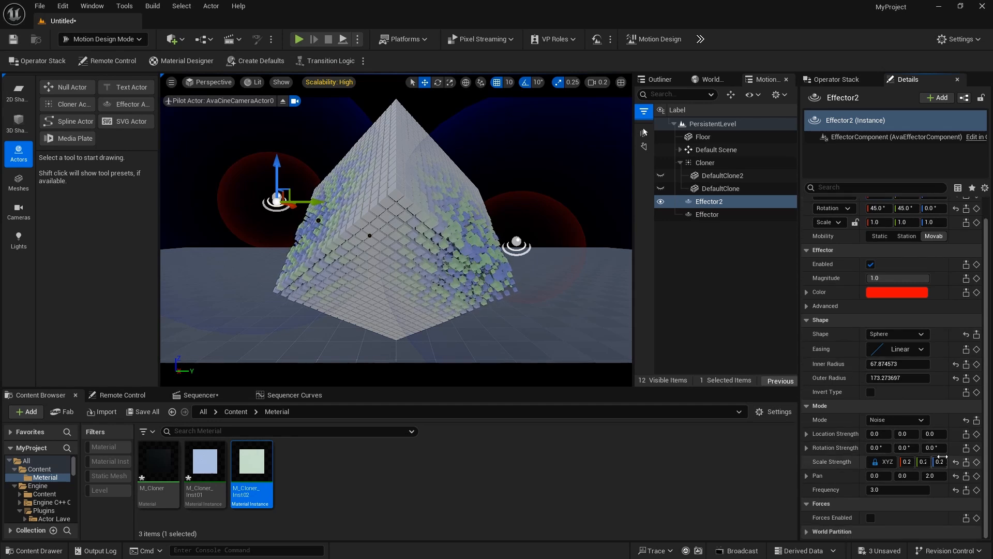
pyautogui.moveTo(941, 463); pyautogui.dragTo(957, 463)
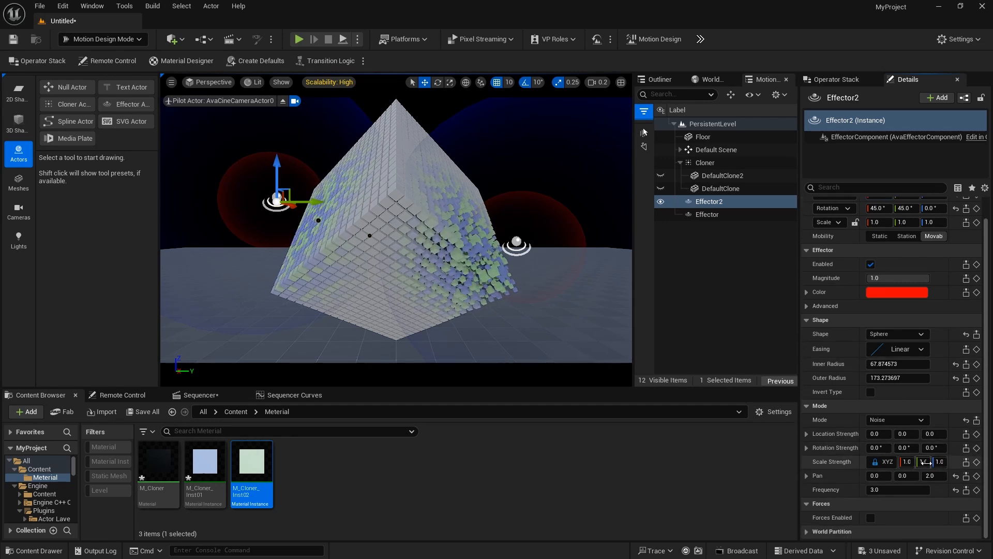
pyautogui.click(955, 475)
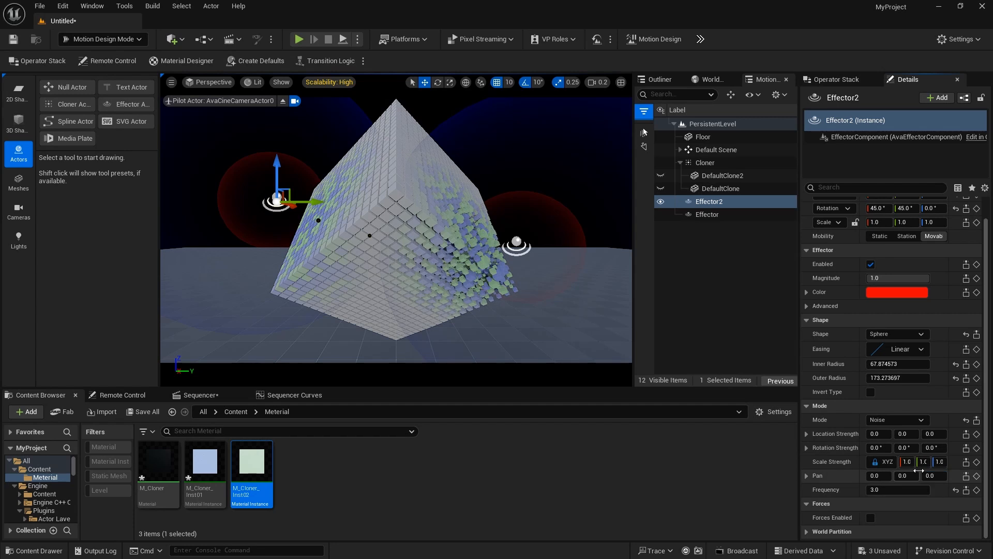
# - Set Effector2's noise Location Strength to 90 on the X, Y and Z axes
pyautogui.moveTo(906, 433)
pyautogui.mouseDown()
pyautogui.moveTo(932, 433)
pyautogui.moveTo(885, 434)
pyautogui.moveTo(911, 434)
pyautogui.mouseUp()
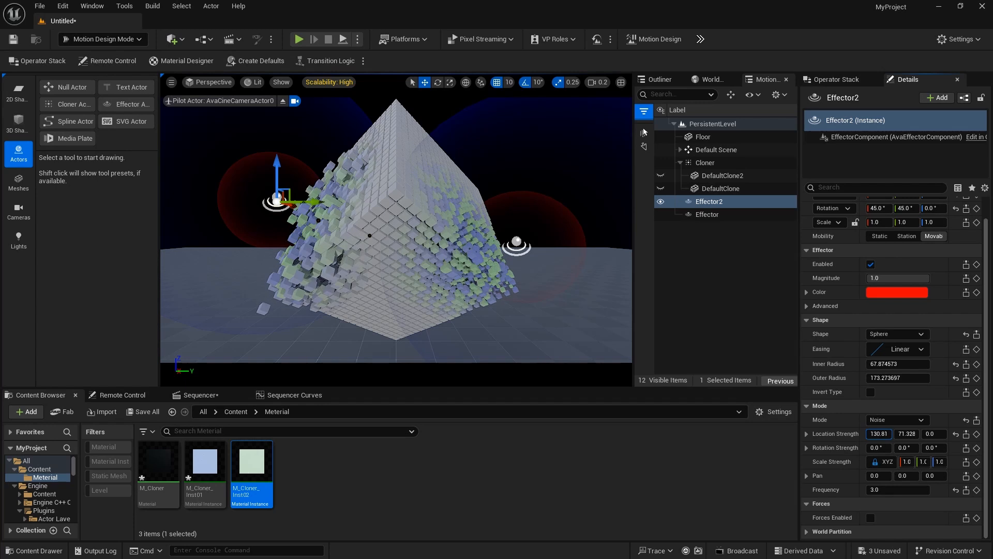
pyautogui.click(879, 433)
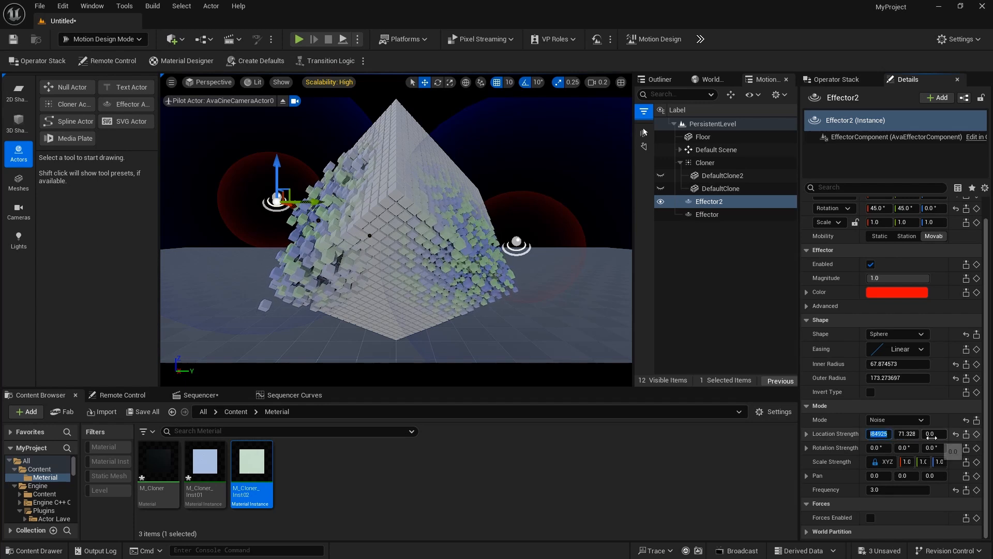
pyautogui.click(914, 431)
pyautogui.write('90')
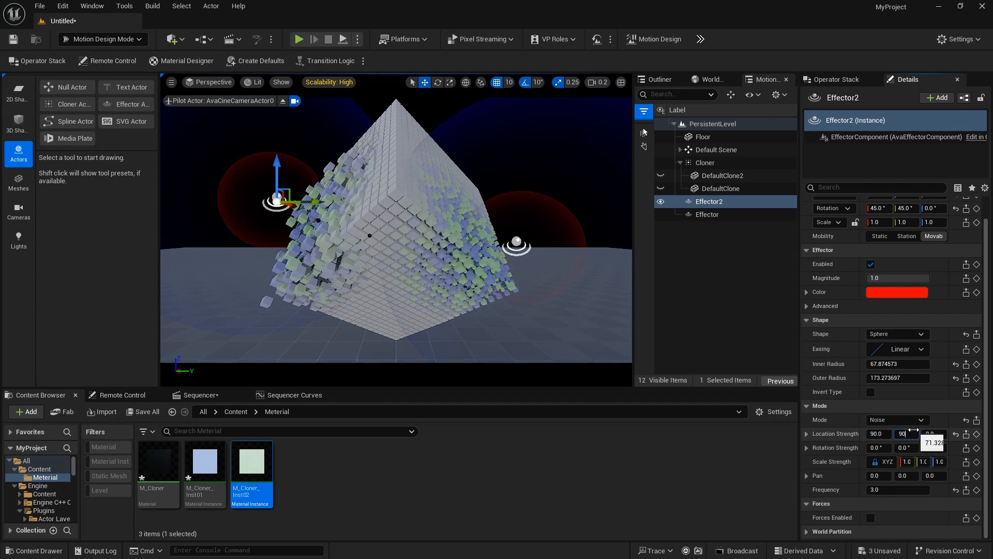
pyautogui.press('Return')
pyautogui.click(926, 437)
pyautogui.write('90')
pyautogui.press('Return')
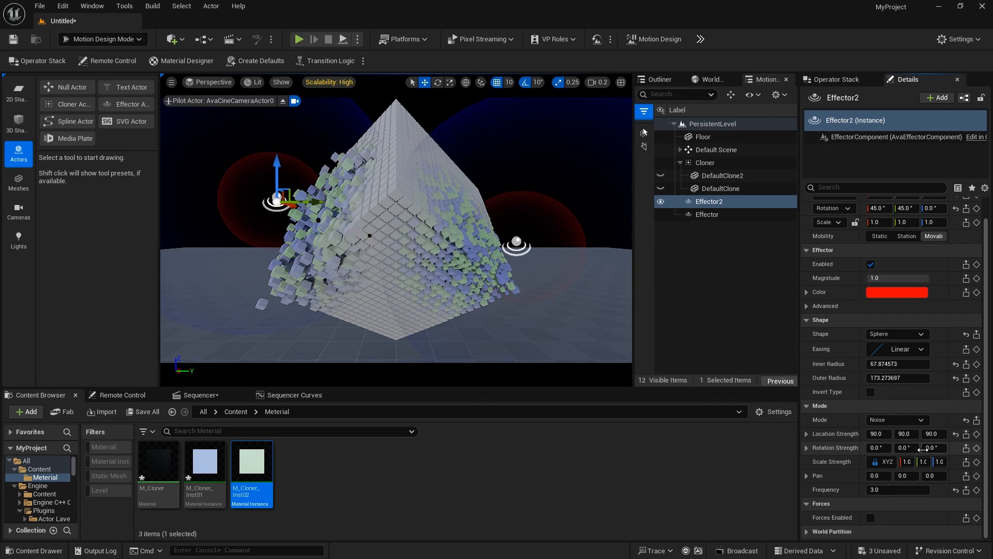
# - Set Effector2's noise Pan Z to 1.0
pyautogui.click(932, 476)
pyautogui.write('1')
pyautogui.press('Return')
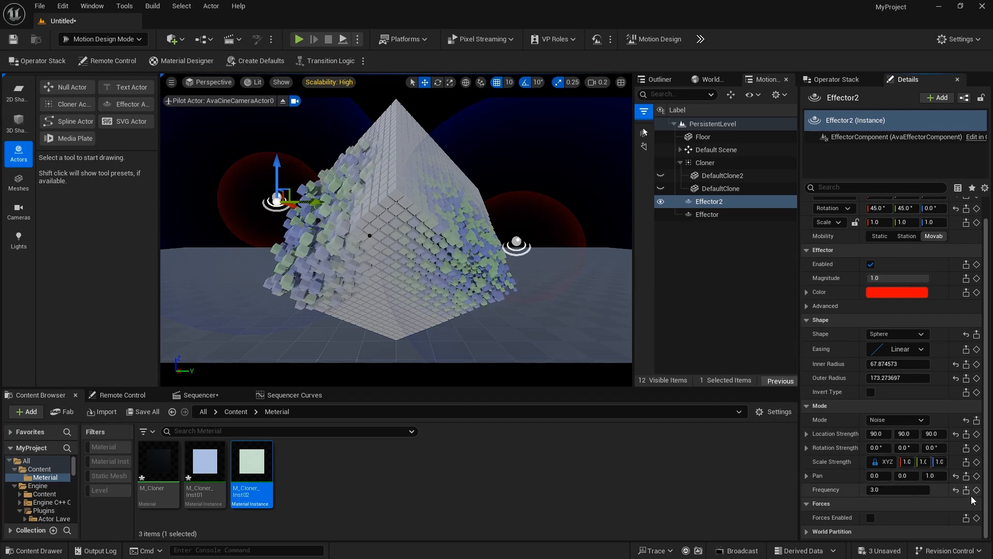
# - Try noise Frequency values of 1.0 and 3.0 on Effector2, and settle on 4.0
pyautogui.click(911, 490)
pyautogui.write('1')
pyautogui.press('Return')
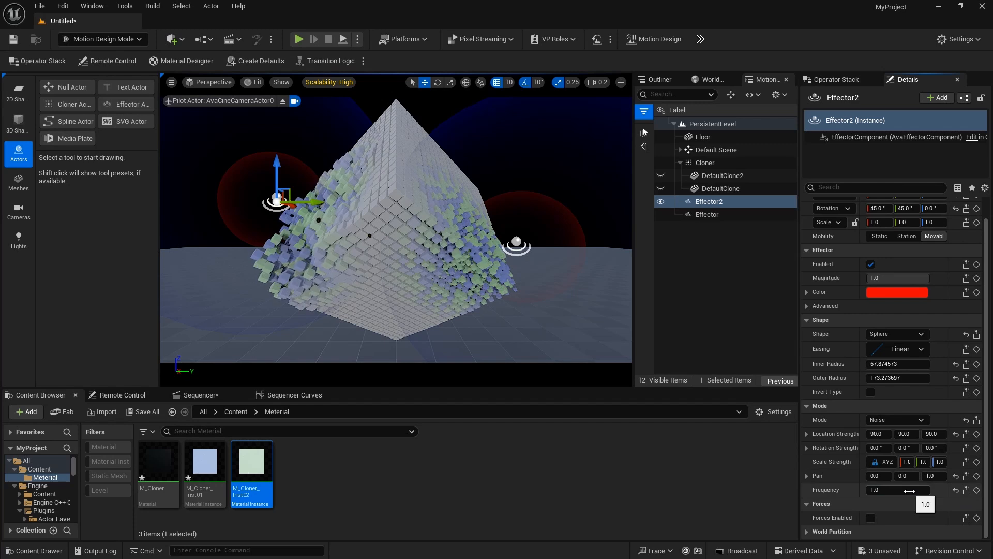
pyautogui.click(910, 490)
pyautogui.write('3')
pyautogui.press('Return')
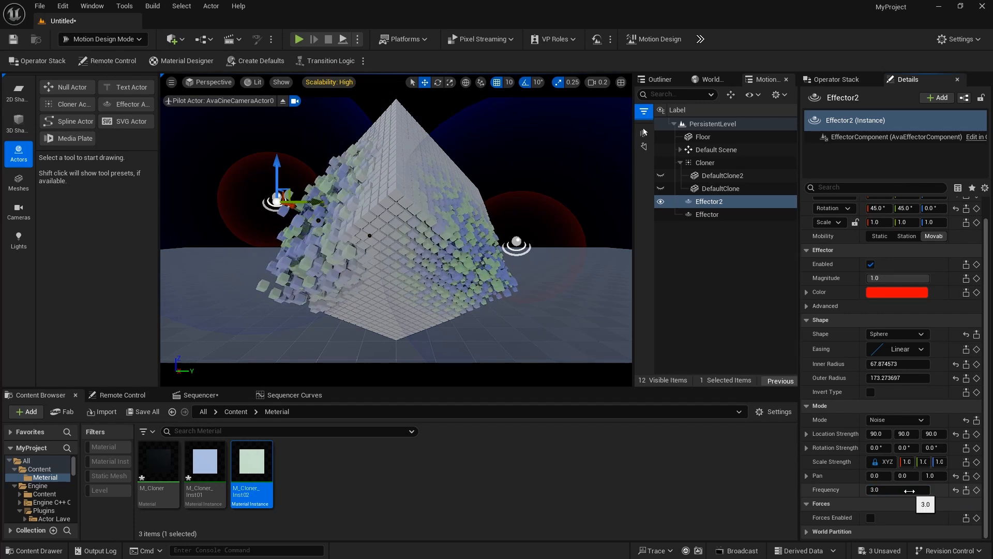
pyautogui.click(910, 491)
pyautogui.write('4')
pyautogui.press('Return')
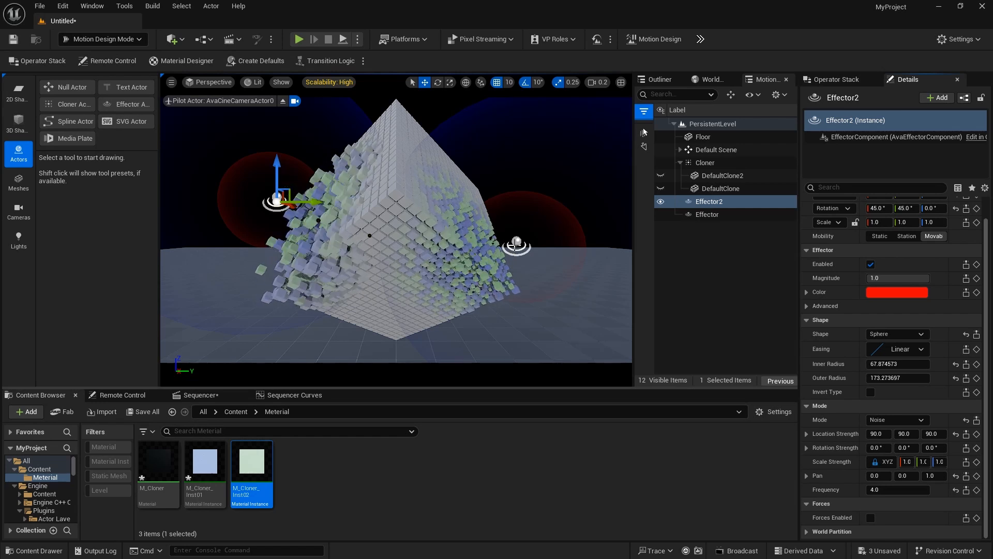
# - Enlarge the original Effector's Inner Radius to about 108.6 and Outer Radius to about 185.8, and deselect it
pyautogui.click(515, 245)
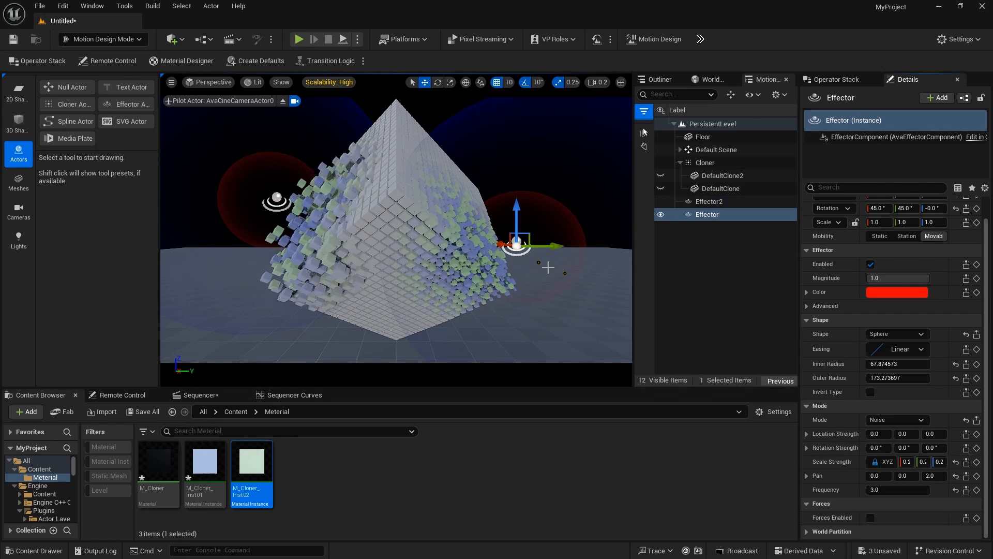
pyautogui.moveTo(899, 378); pyautogui.dragTo(919, 363)
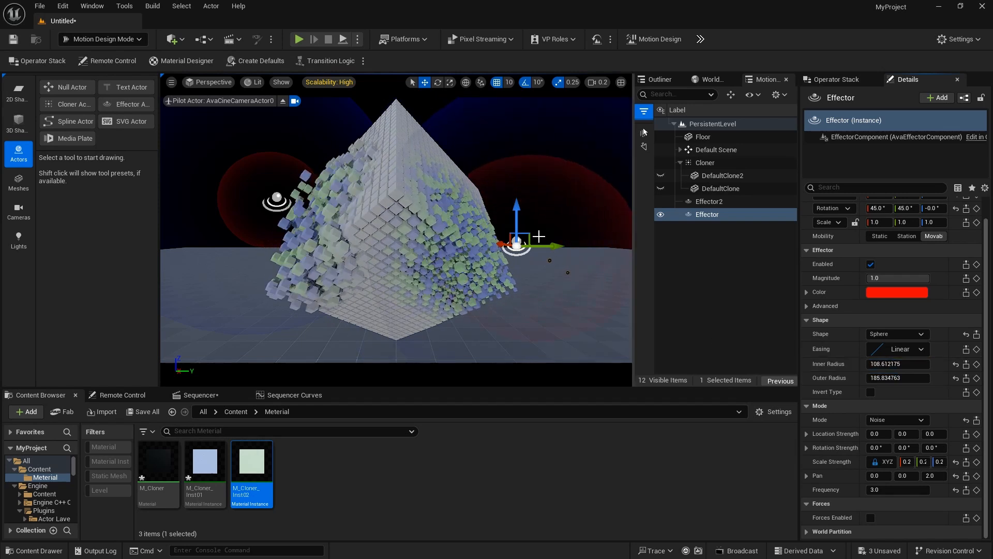
pyautogui.click(417, 107)
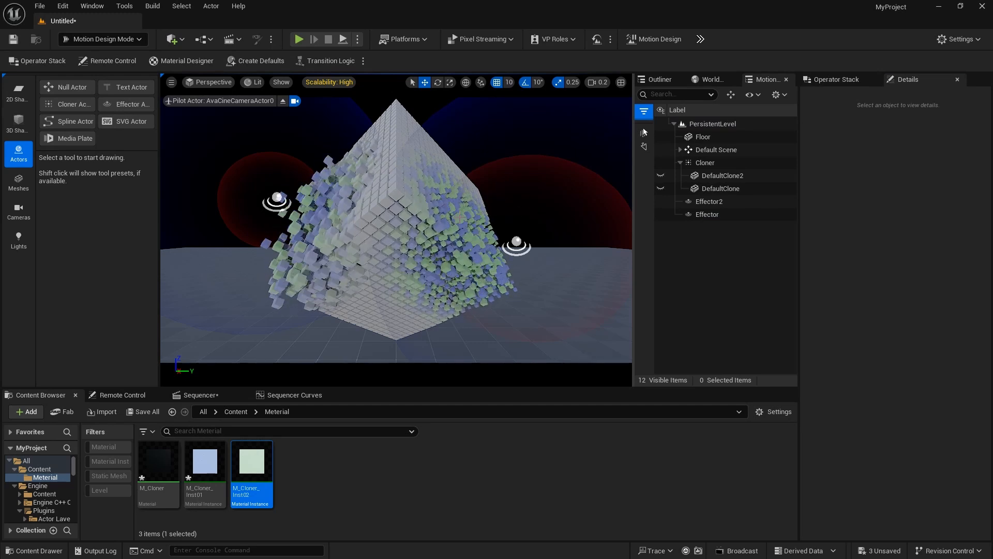
# - Show the Operator Stack with the Cloner selected, and reorder Details ahead of the Operator Stack
pyautogui.click(33, 56)
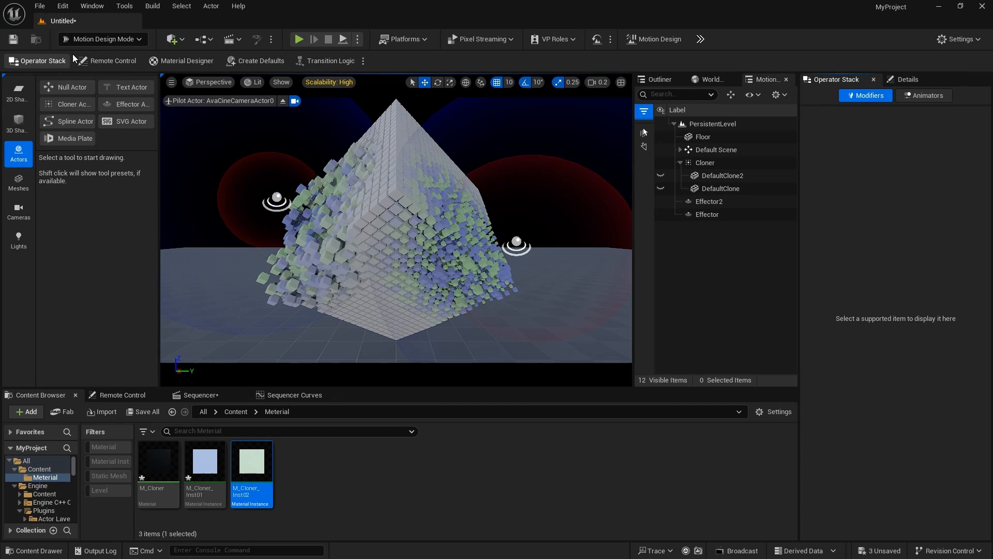
pyautogui.click(390, 113)
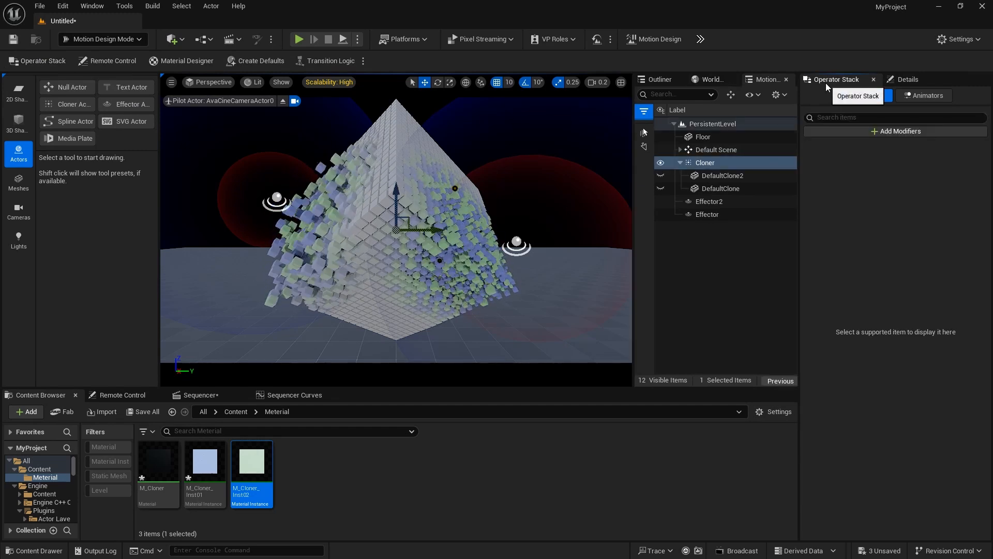
pyautogui.moveTo(910, 81); pyautogui.dragTo(846, 85)
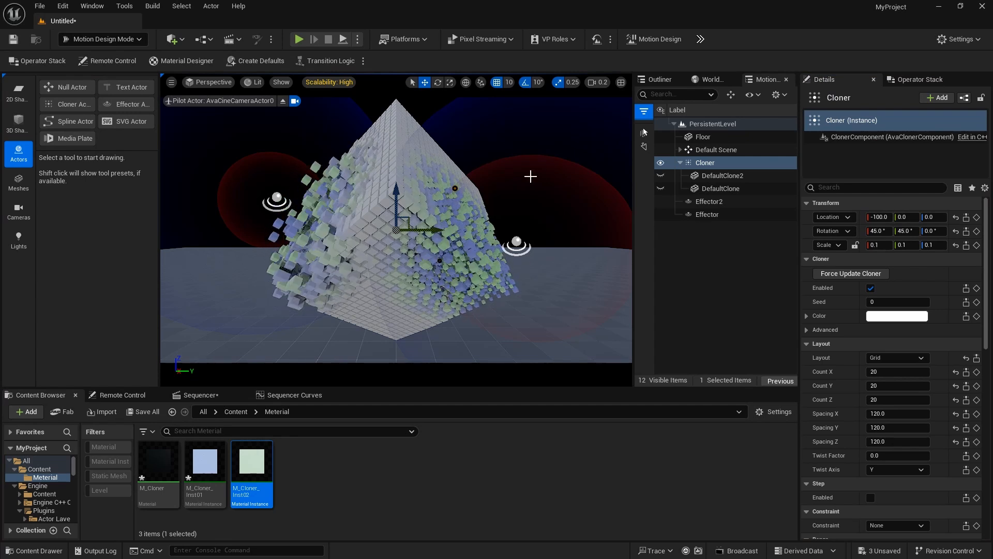
# - Add a Time animator to the Cloner's RelativeRotation property
pyautogui.rightClick(864, 231)
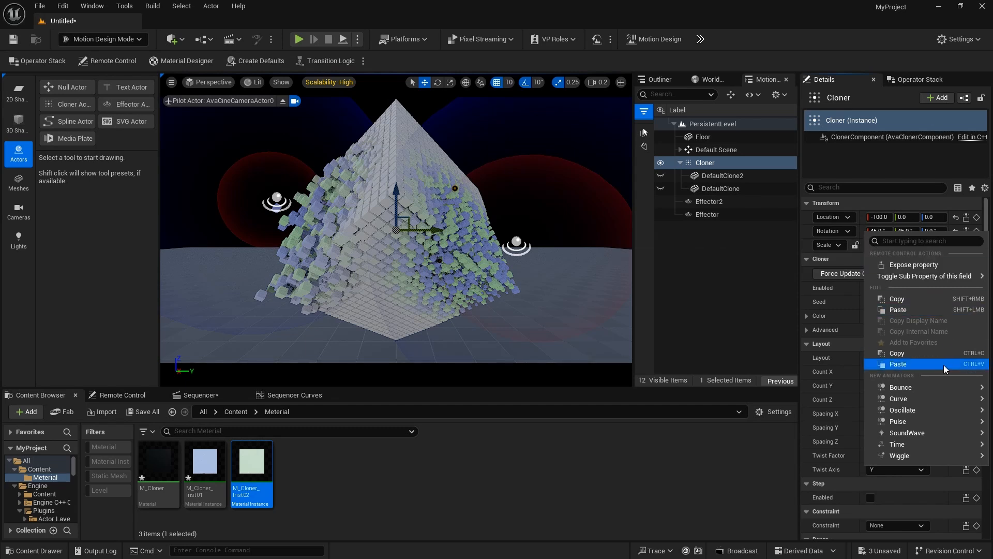
pyautogui.moveTo(936, 383)
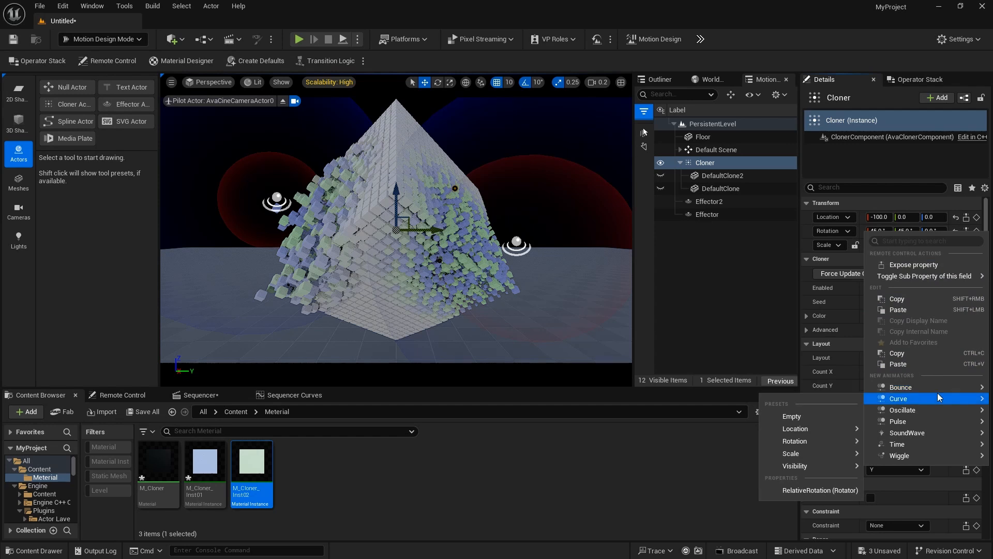
pyautogui.moveTo(936, 442)
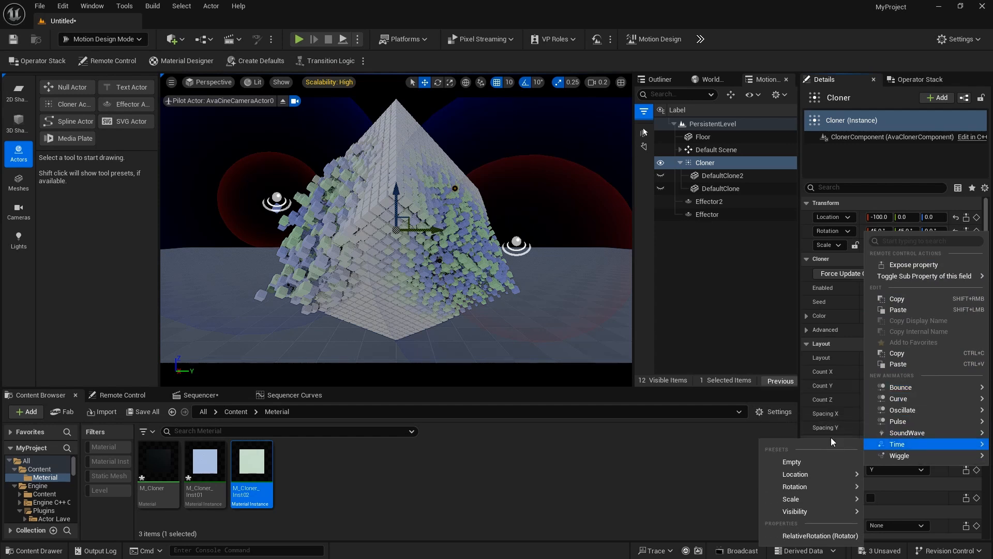
pyautogui.click(803, 536)
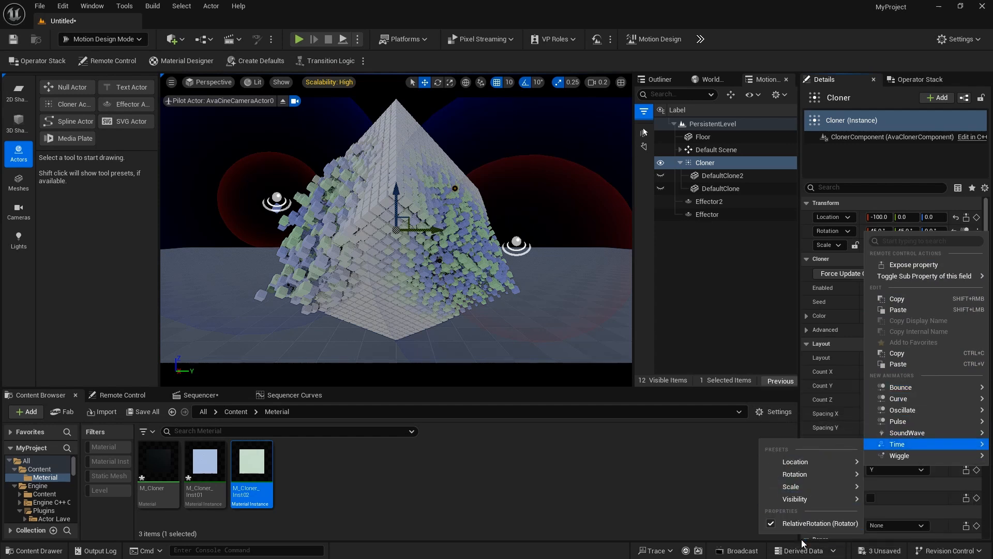
pyautogui.click(642, 474)
# - In the Cloner's Time animator, set Cycle Duration to 5.0 s and the rotation's Amplitude Max X to 360°
pyautogui.click(903, 80)
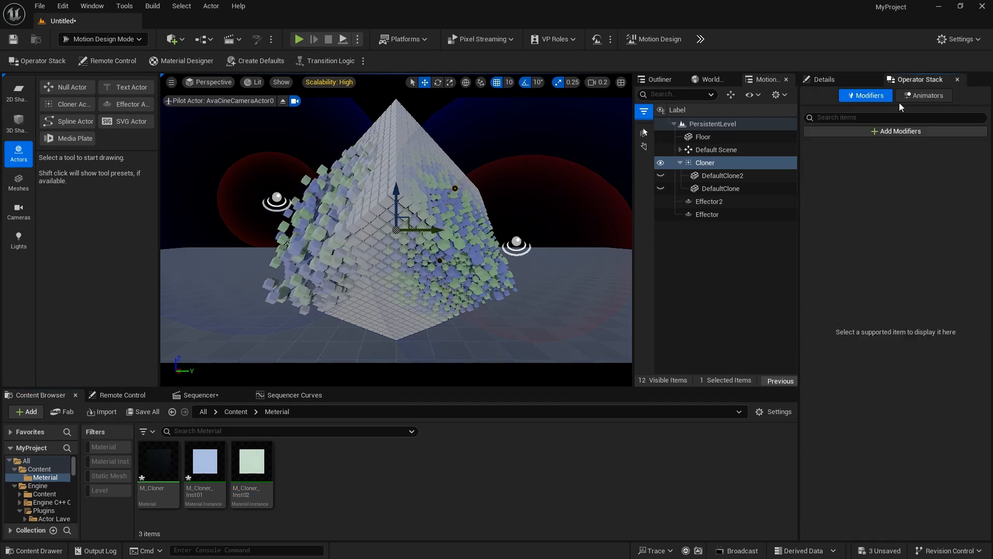
pyautogui.click(920, 97)
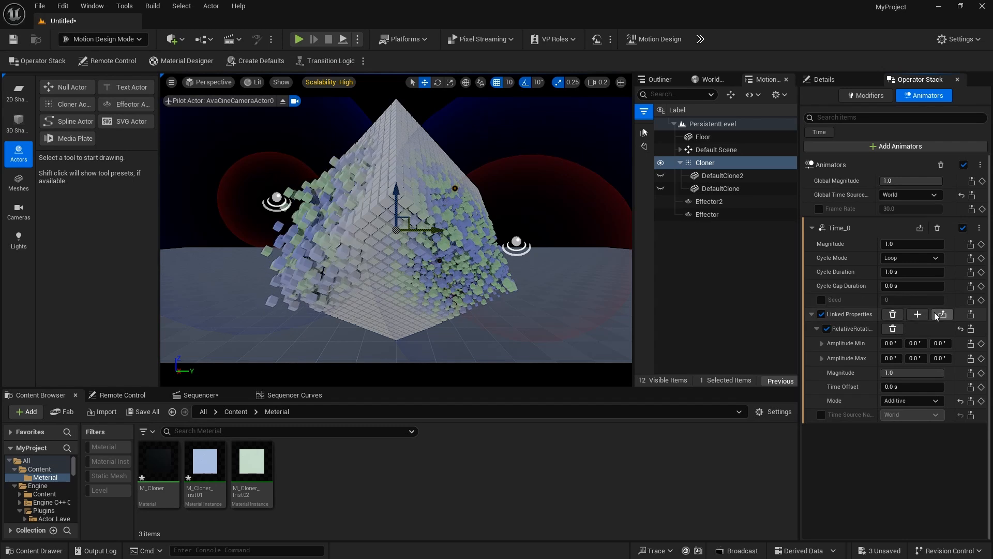
pyautogui.click(822, 358)
pyautogui.click(891, 358)
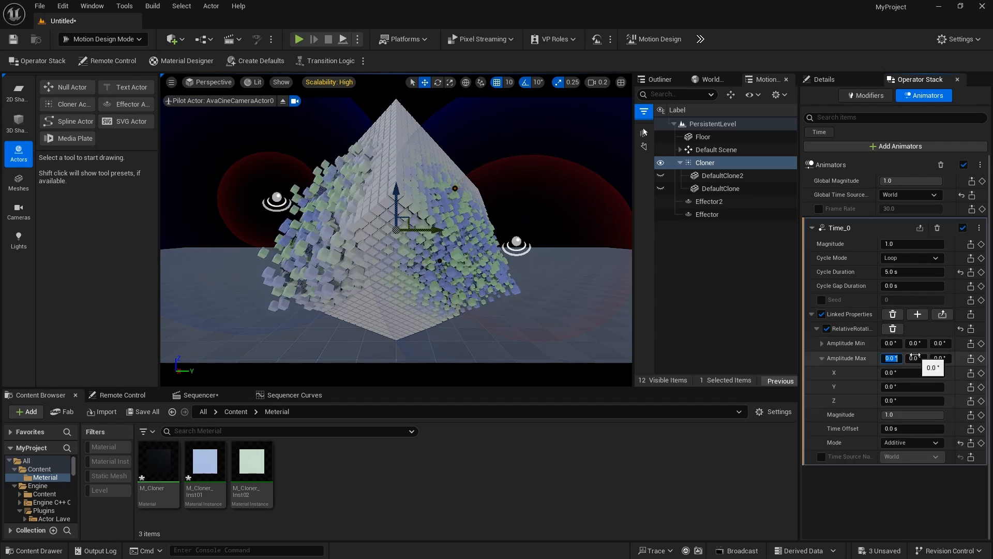
pyautogui.write('360')
pyautogui.press('Return')
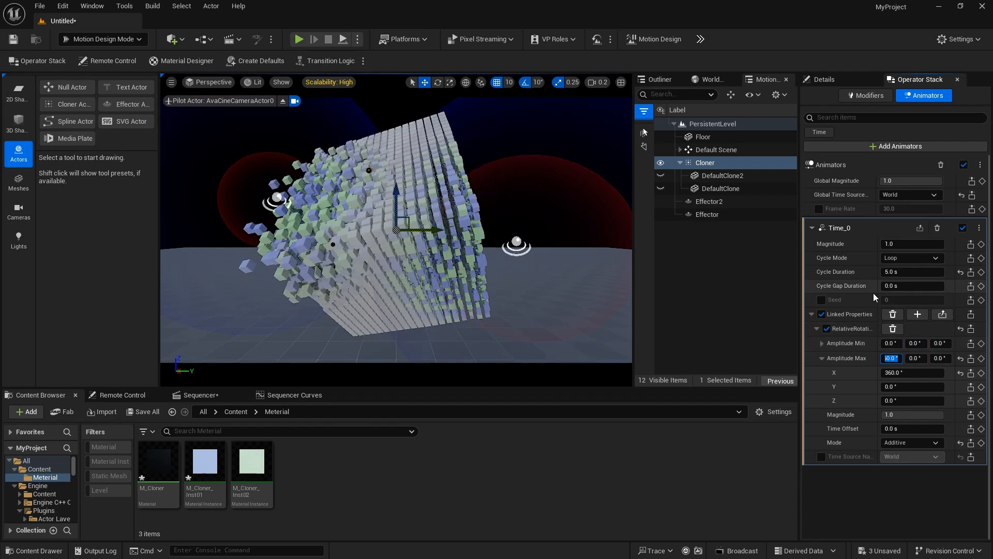
# - Move Effector2 farther out from the rotating cube, and move the original Effector outward to Y 250
pyautogui.click(517, 247)
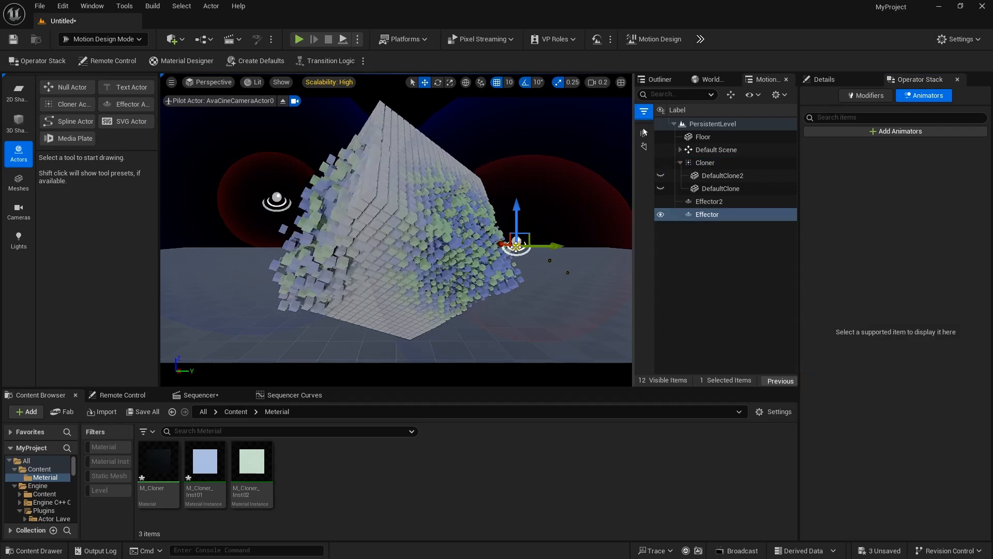
pyautogui.click(823, 79)
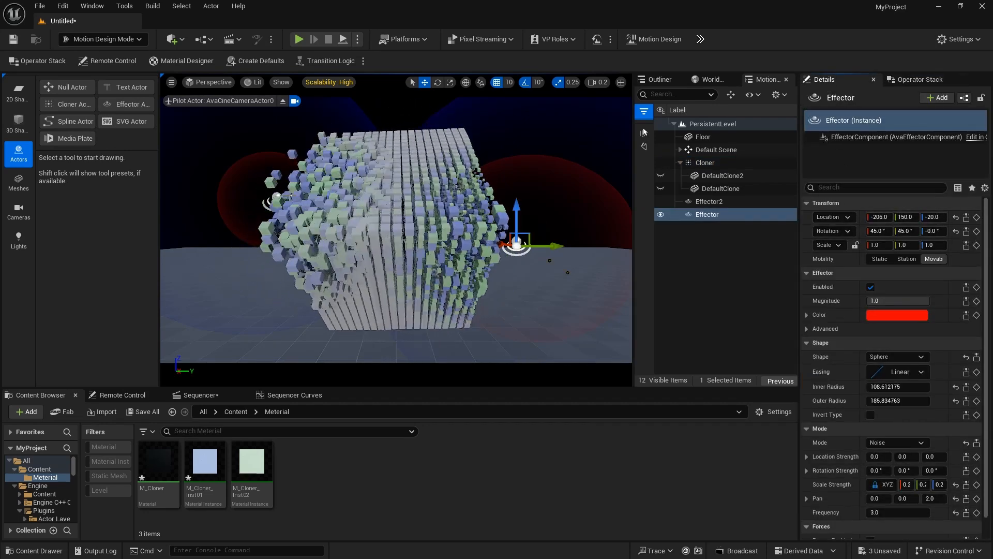
pyautogui.click(277, 199)
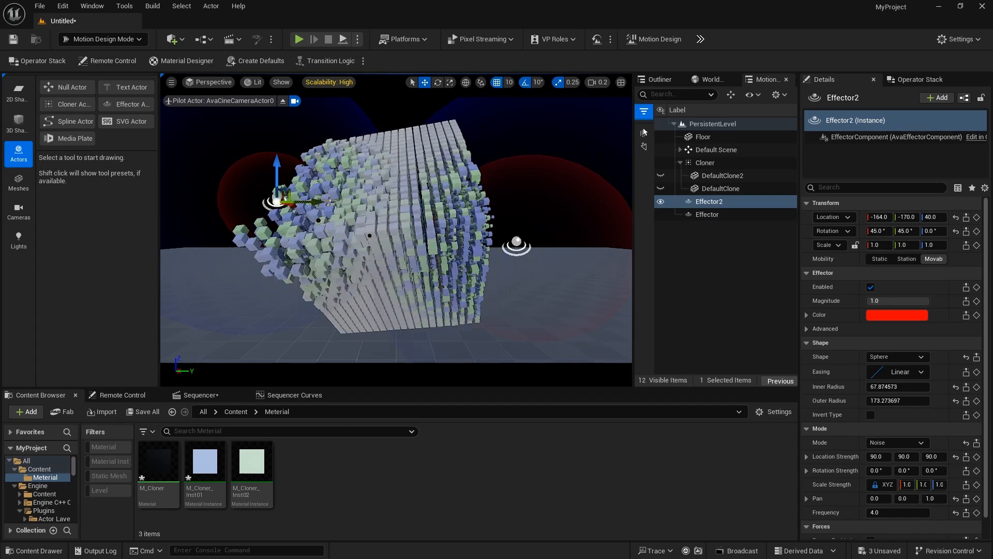
pyautogui.click(510, 245)
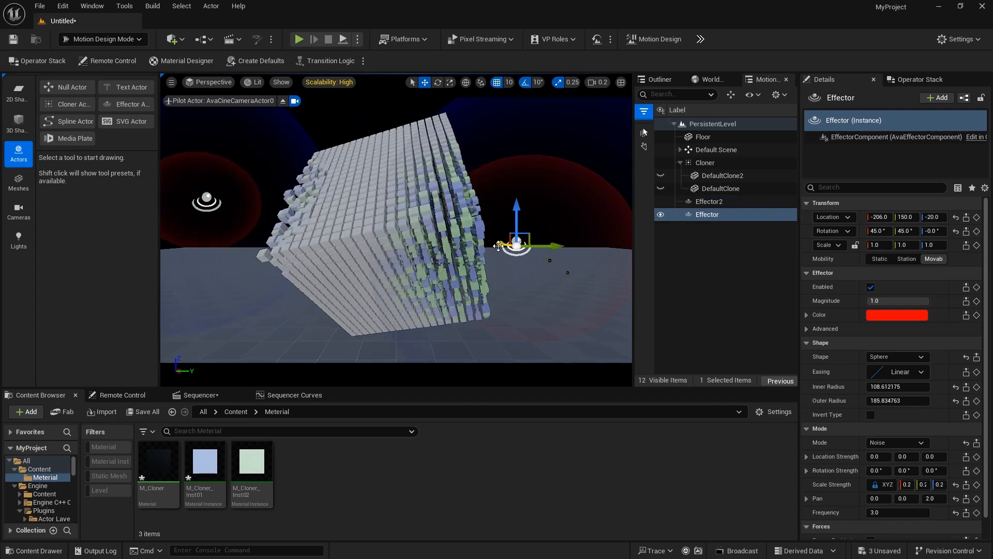
pyautogui.moveTo(498, 246); pyautogui.dragTo(631, 253)
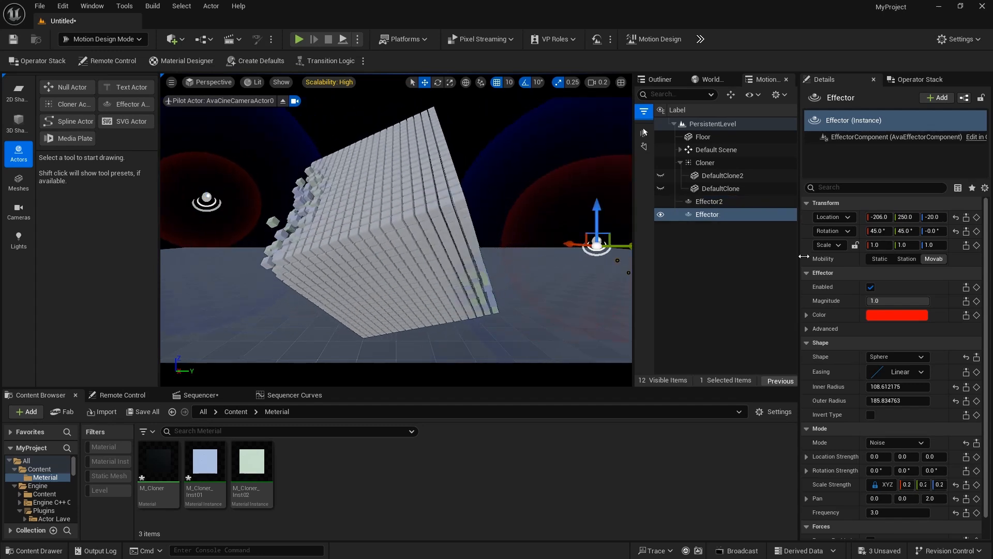
# - Add a Time animator to the original Effector's RelativeLocation vector and show its settings in the Operator Stack
pyautogui.rightClick(864, 226)
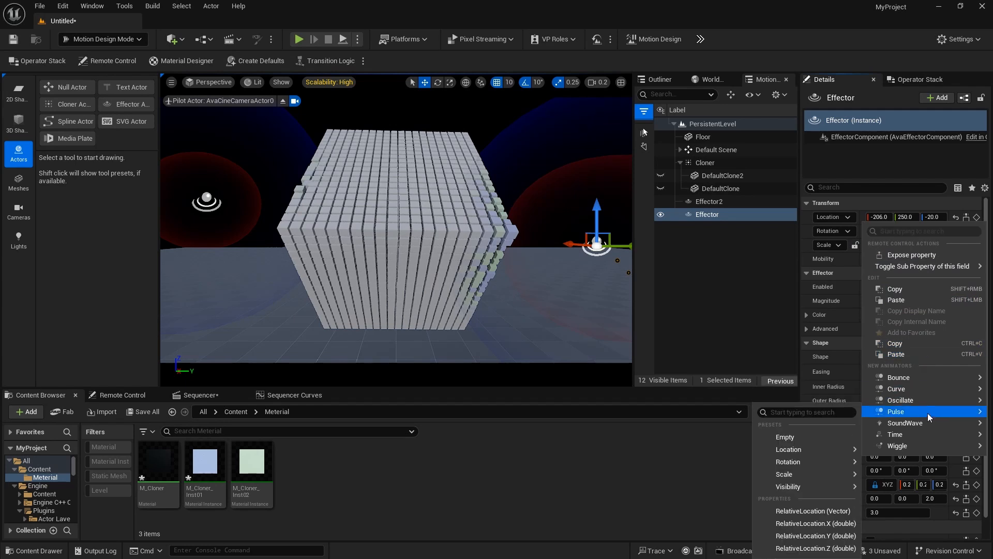
pyautogui.moveTo(926, 434)
pyautogui.moveTo(824, 461)
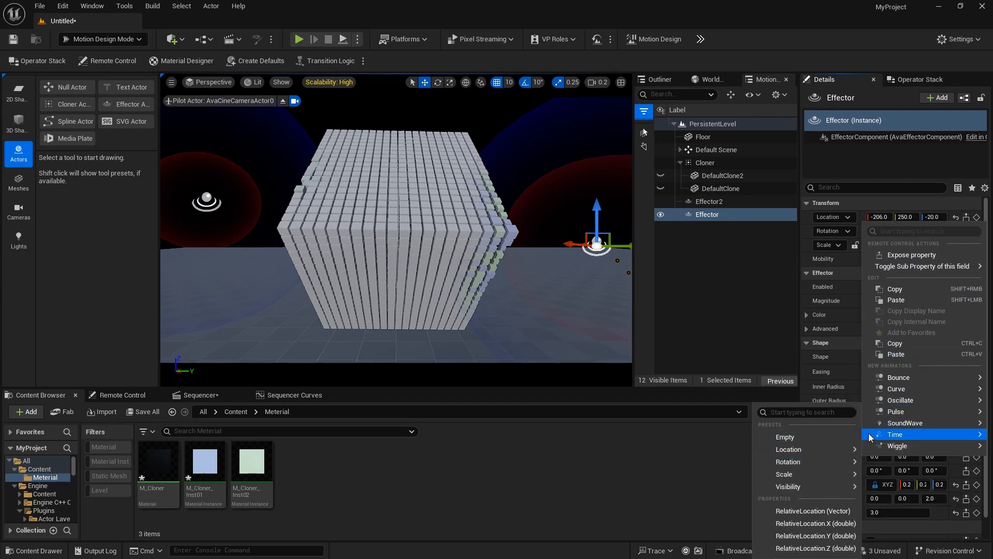
pyautogui.moveTo(890, 433)
pyautogui.click(834, 513)
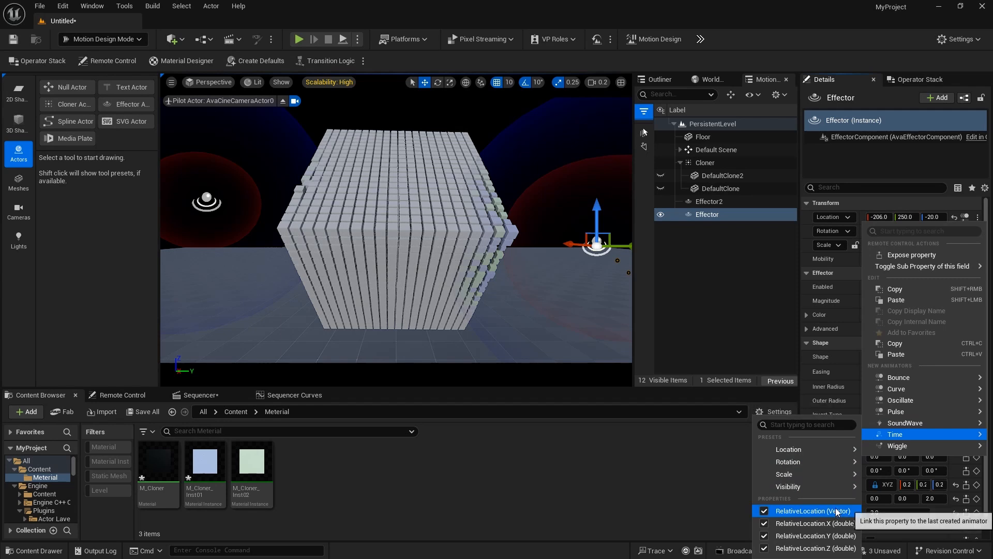
pyautogui.click(893, 84)
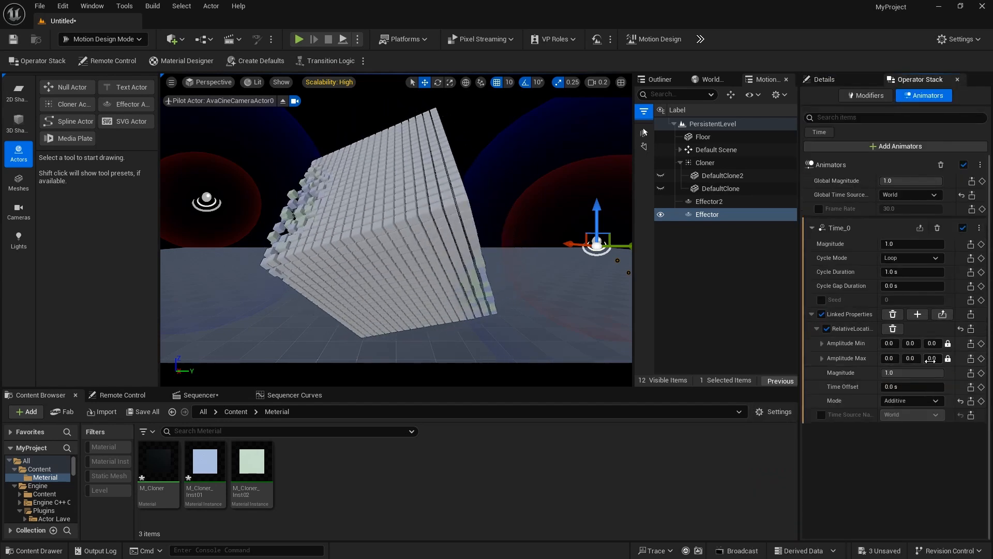
# - Set the Effector's RelativeLocation Amplitude Max Y to -360 in its Time animator
pyautogui.click(911, 358)
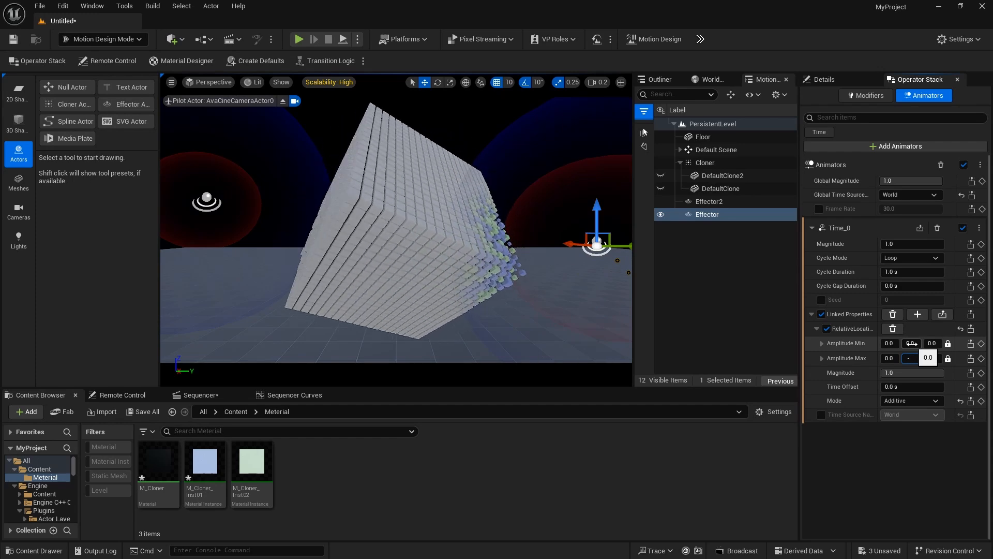
pyautogui.write('60')
pyautogui.press('Return')
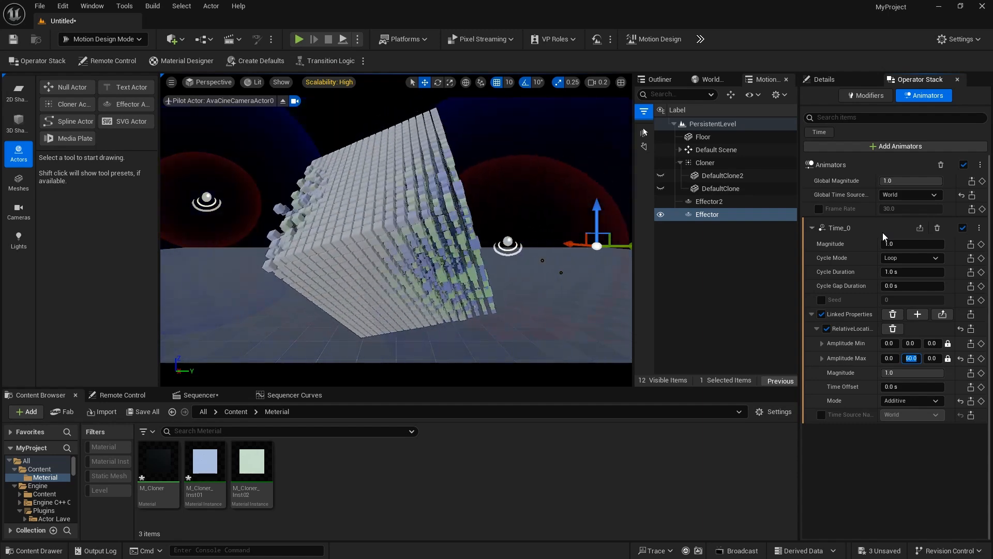
# - Set the Effector's Time animator to a Cycle Duration of 5.0 s and the Ping Pong cycle mode
pyautogui.click(916, 271)
pyautogui.write('85')
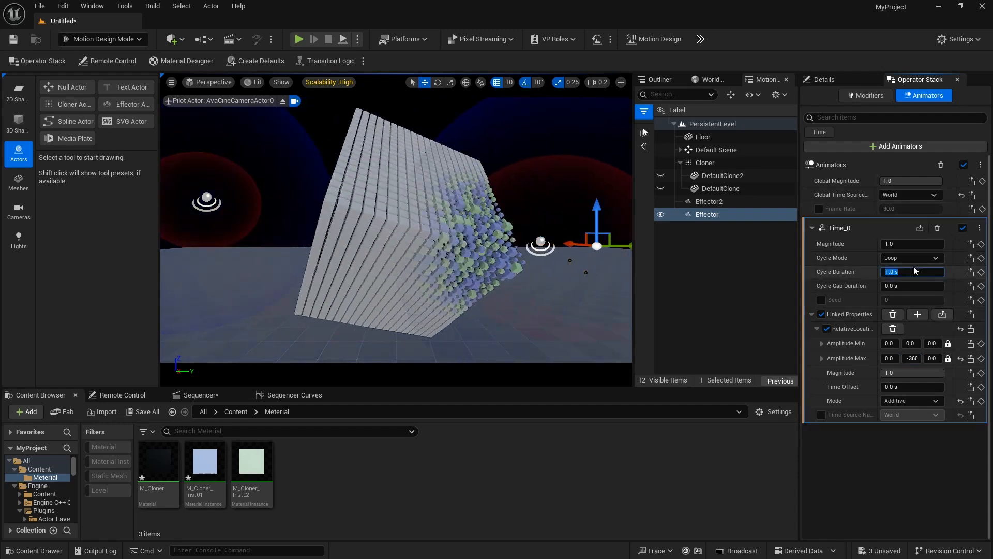
pyautogui.press('BackSpace')
pyautogui.press('BackSpace')
pyautogui.write('5')
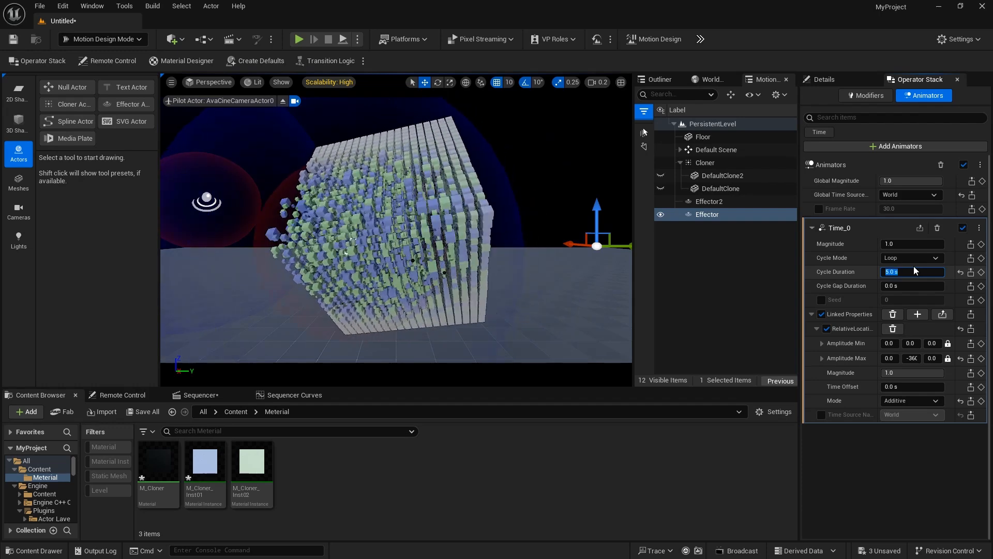
pyautogui.click(903, 258)
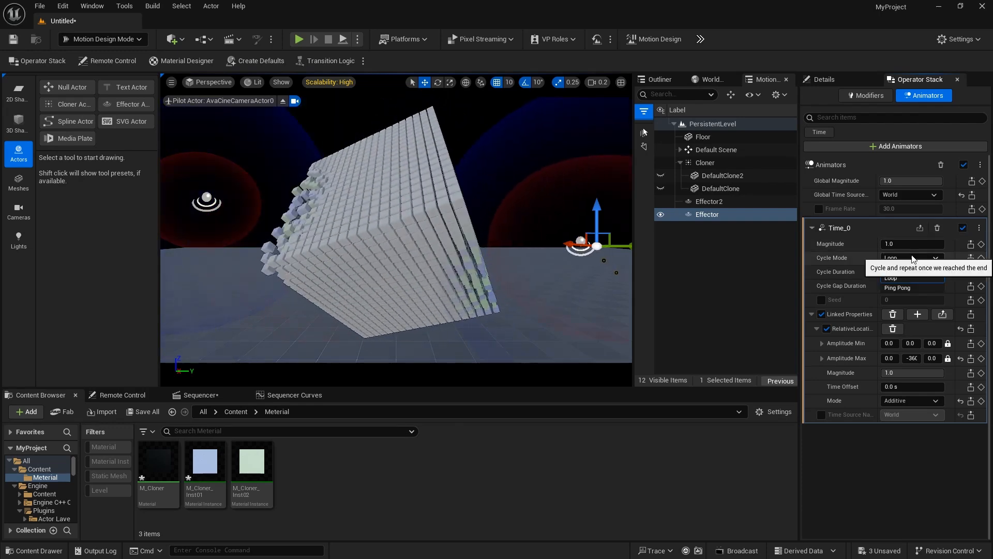
pyautogui.click(925, 288)
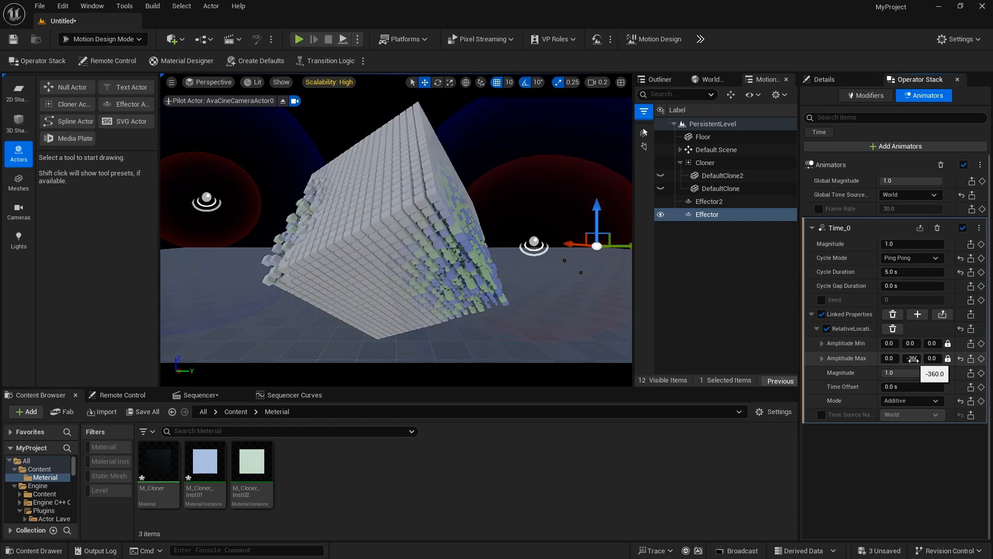
# - Expand the Effector animator's Amplitude Max and set its Y value to -800
pyautogui.click(913, 360)
pyautogui.click(914, 361)
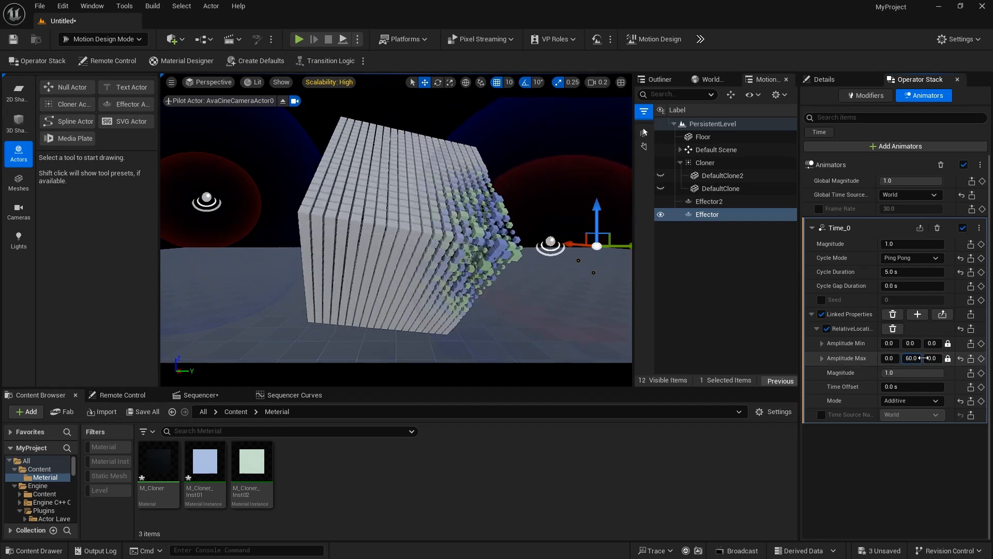
pyautogui.doubleClick(916, 360)
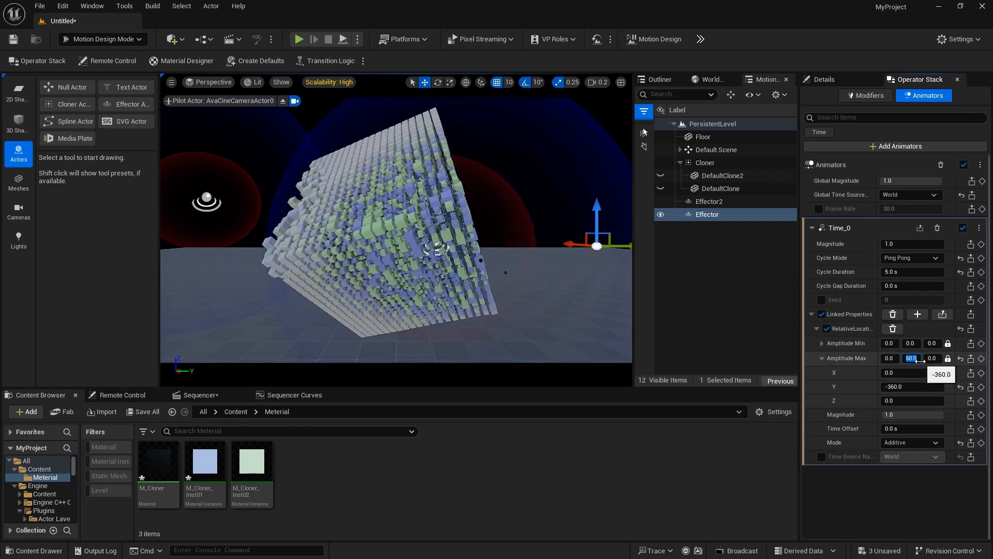
pyautogui.click(903, 386)
pyautogui.write('-80')
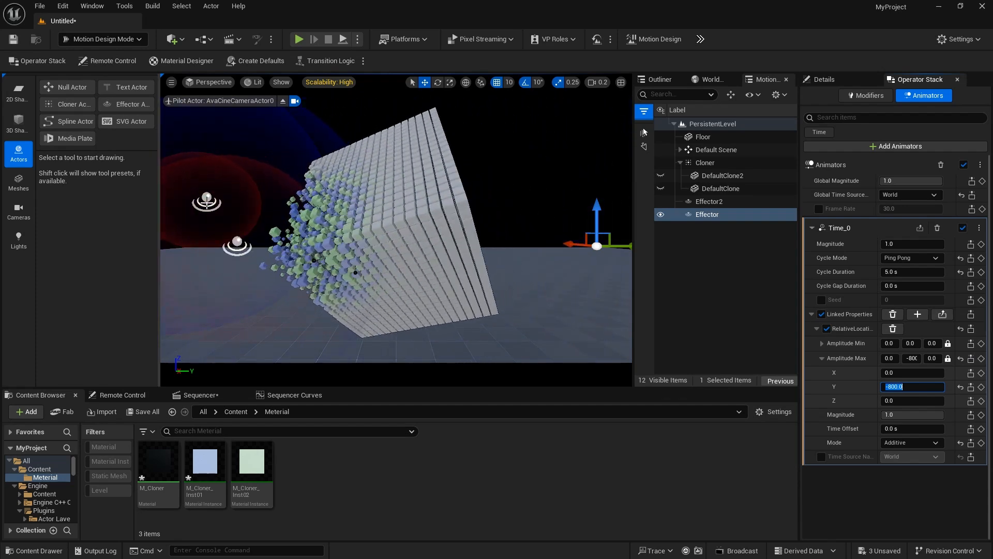
# - Select Effector2, add a Time animator to its RelativeLocation vector, and show the animator's settings in the Operator Stack
pyautogui.click(207, 203)
pyautogui.click(218, 185)
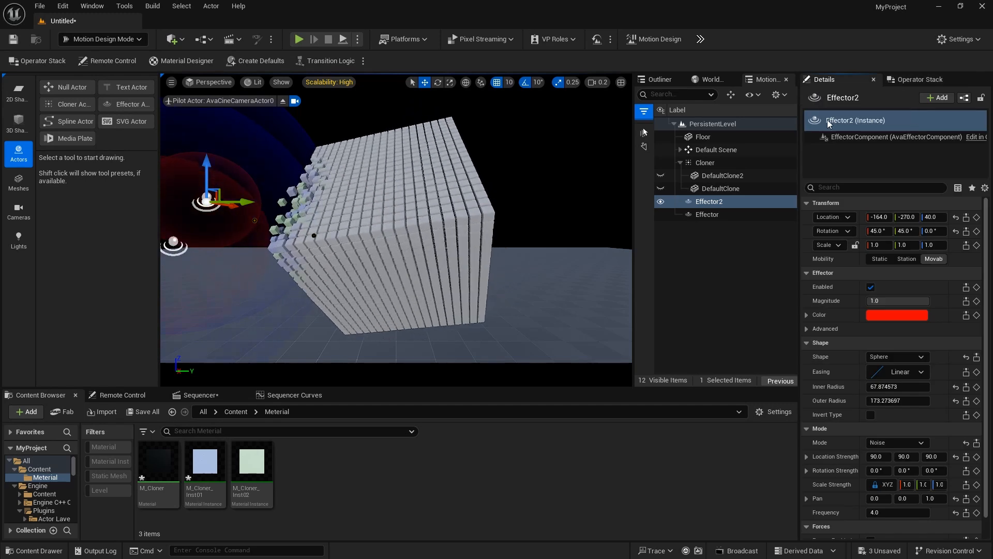
pyautogui.rightClick(861, 219)
pyautogui.moveTo(913, 392)
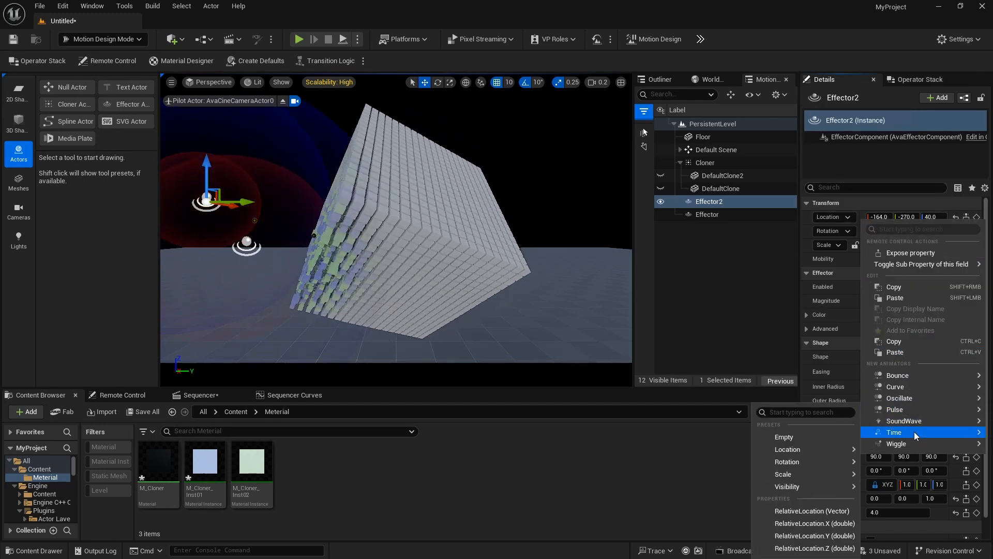
pyautogui.moveTo(912, 421)
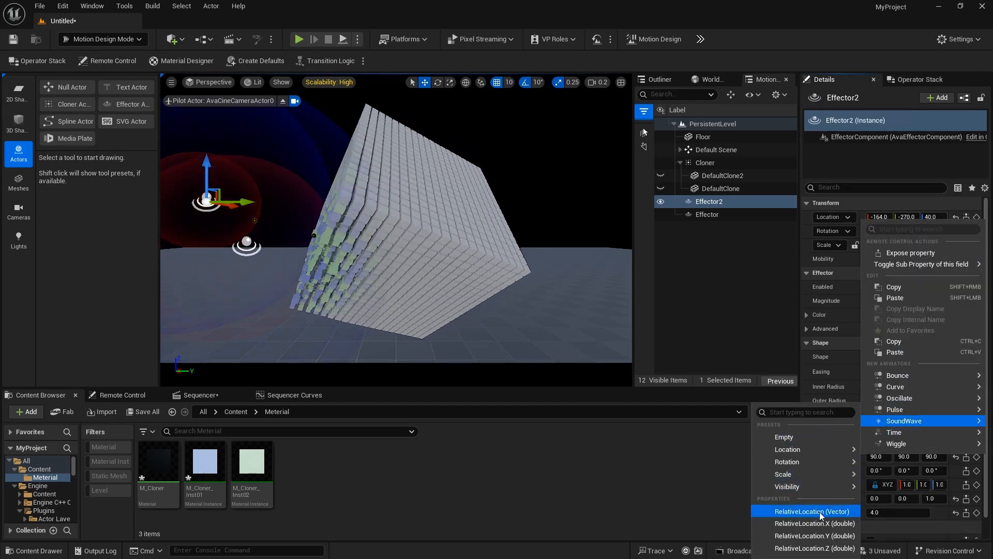
pyautogui.moveTo(887, 432)
pyautogui.click(840, 509)
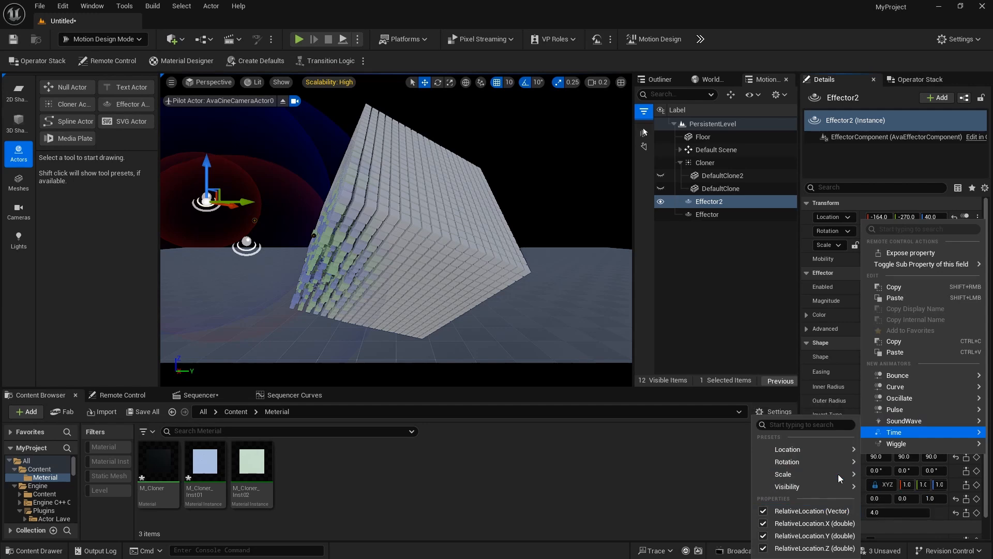
pyautogui.click(898, 81)
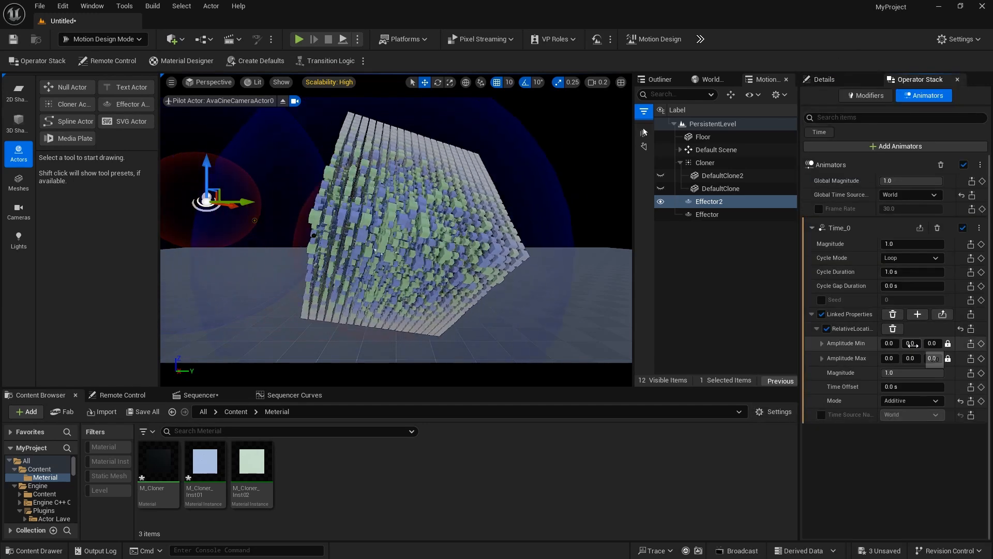
# - Set the RelativeLocation Amplitude Min Y of Effector2's Time animator to 800
pyautogui.click(912, 344)
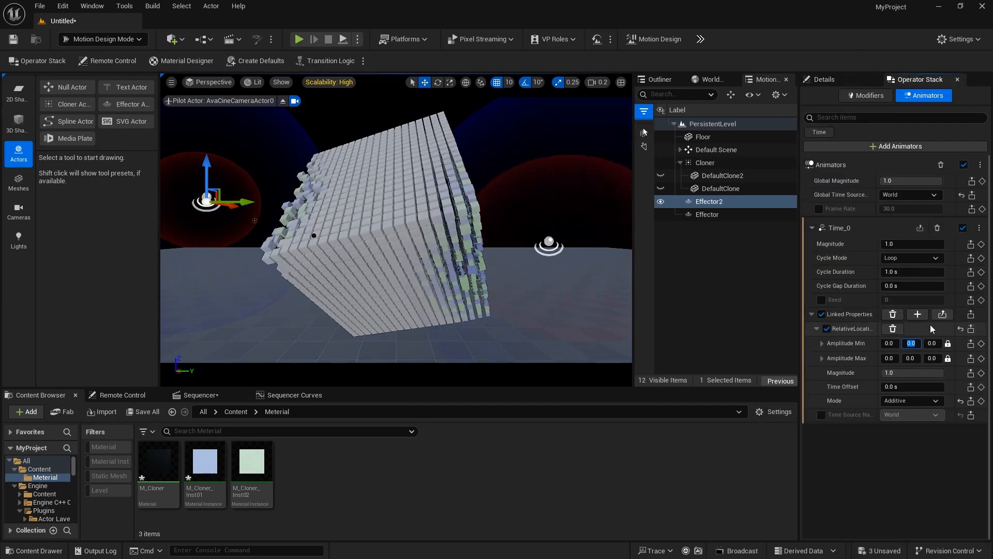
pyautogui.press('BackSpace')
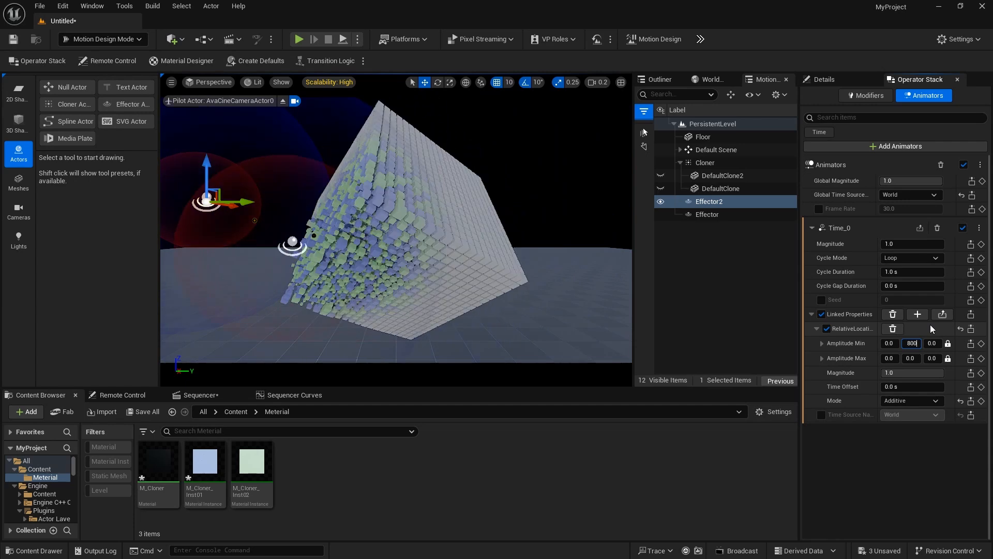
pyautogui.write('800')
# - Set Effector2's Time animator to the Ping Pong cycle mode with a Cycle Duration of 5.0 s
pyautogui.click(913, 258)
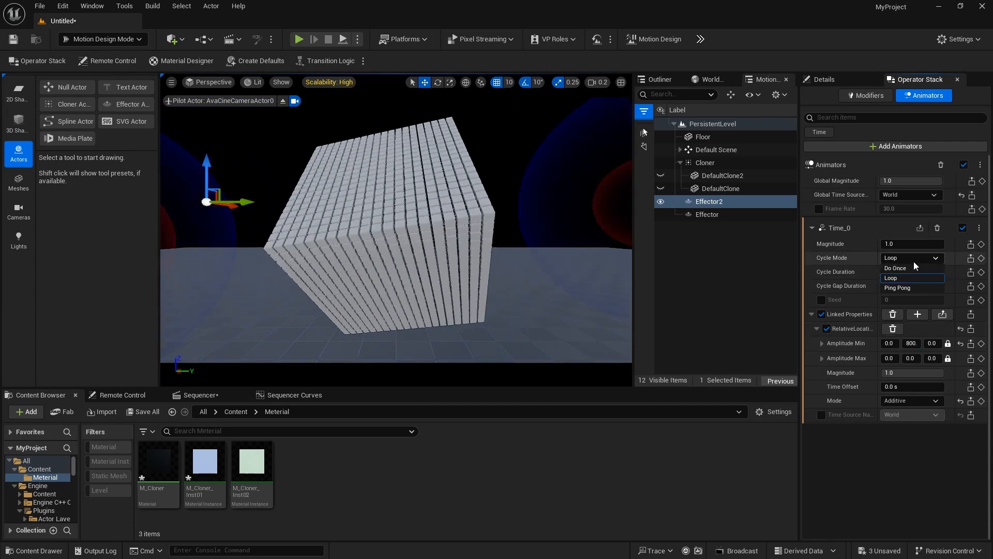
pyautogui.click(900, 288)
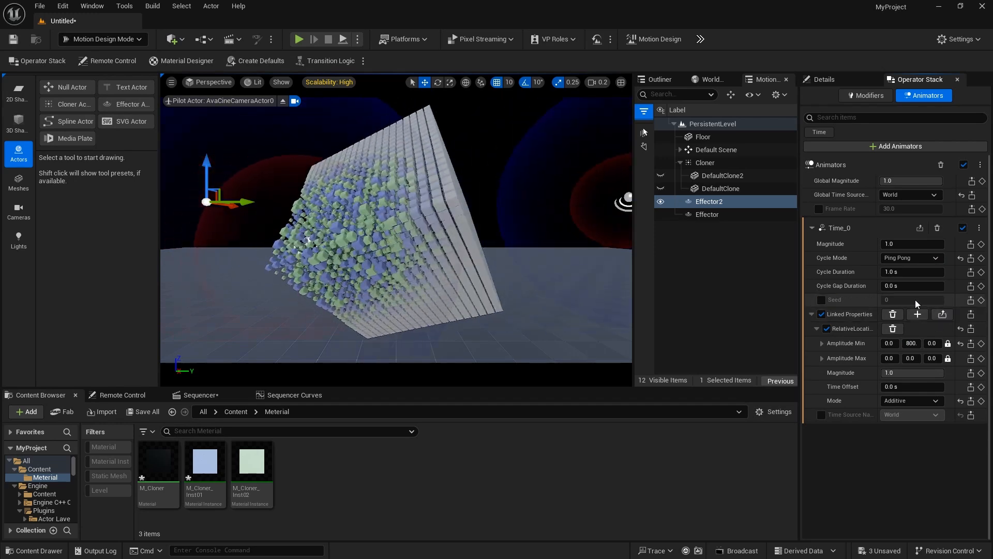
pyautogui.click(913, 272)
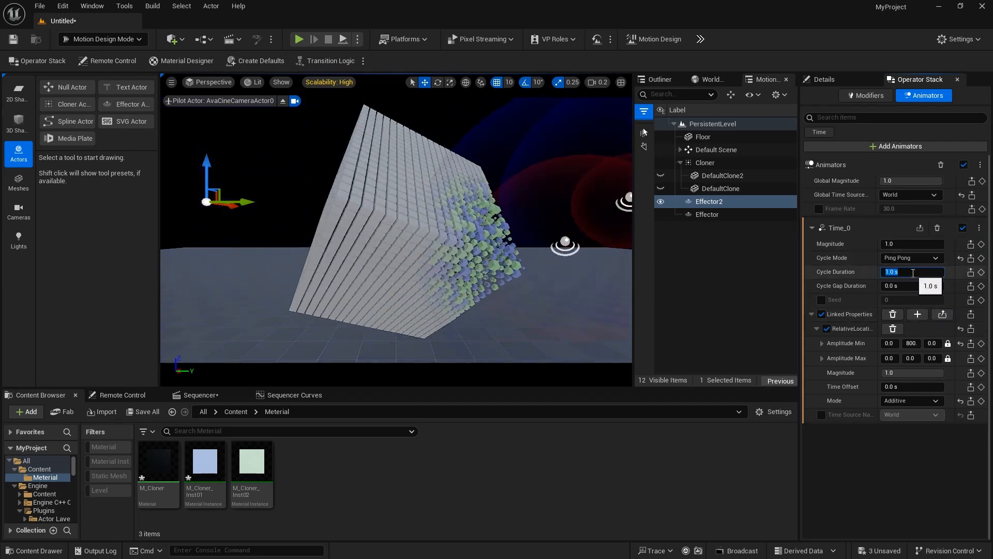
pyautogui.write('5')
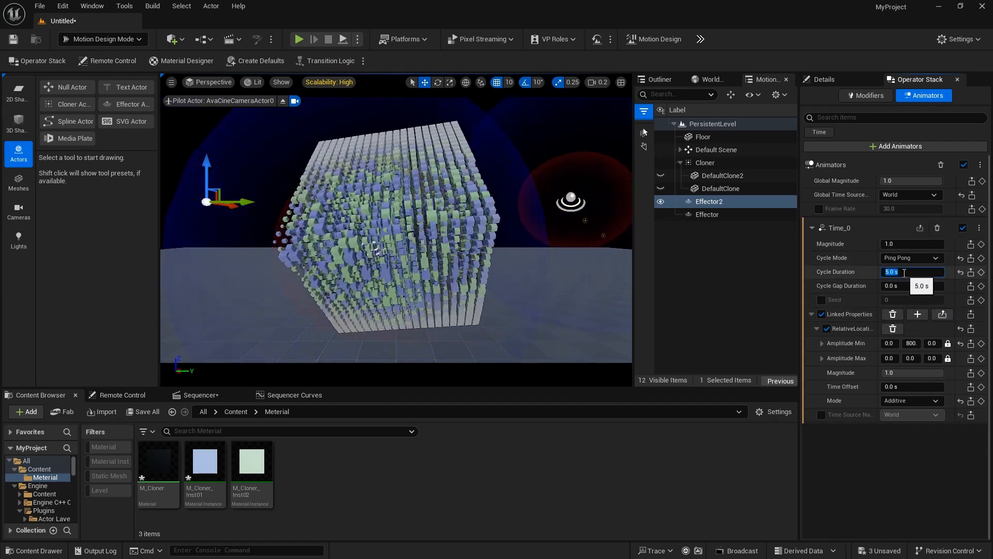